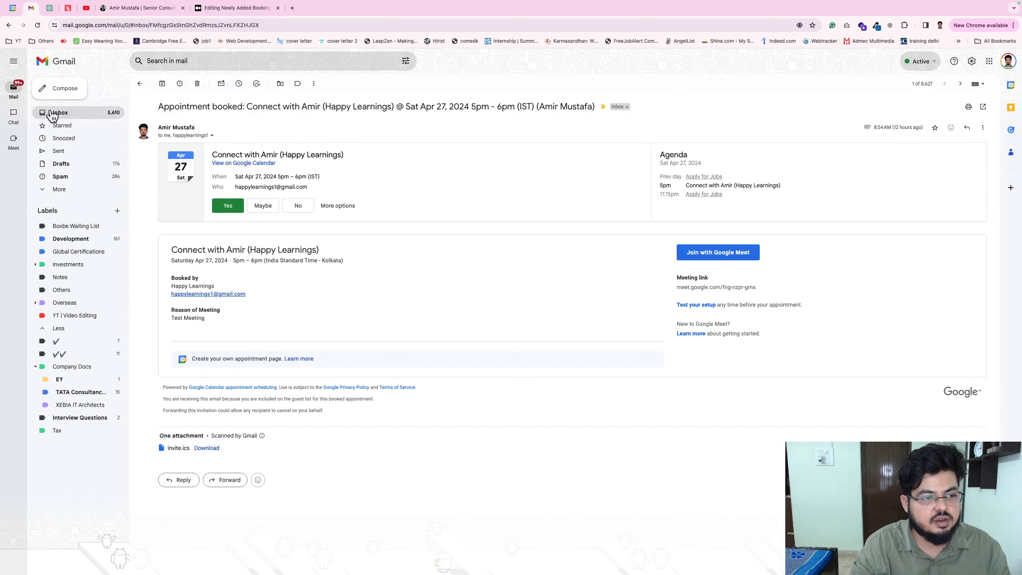
# Return to the Gmail inbox, then switch to Google Calendar and close the open event details
pyautogui.click(60, 114)
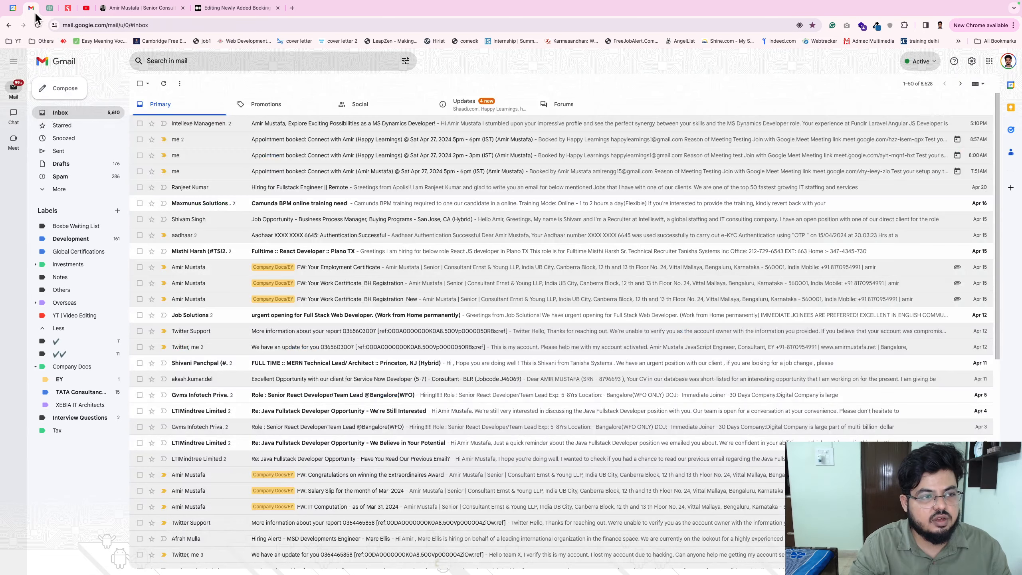
pyautogui.click(13, 7)
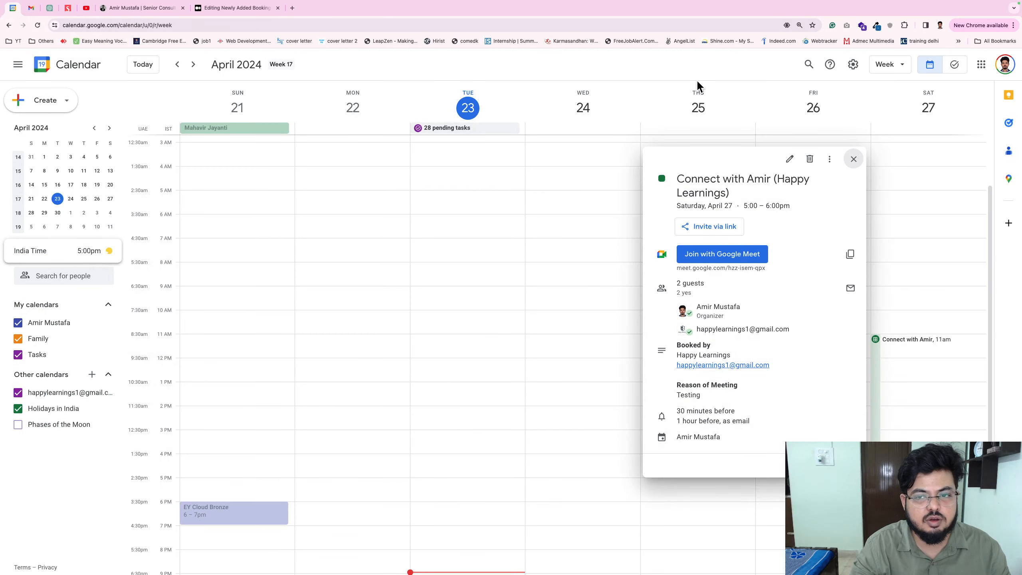
pyautogui.click(704, 66)
# Start an entry on Wednesday, April 24 at 5:30am and compare its Event, Task and Appointment schedule types
pyautogui.click(563, 204)
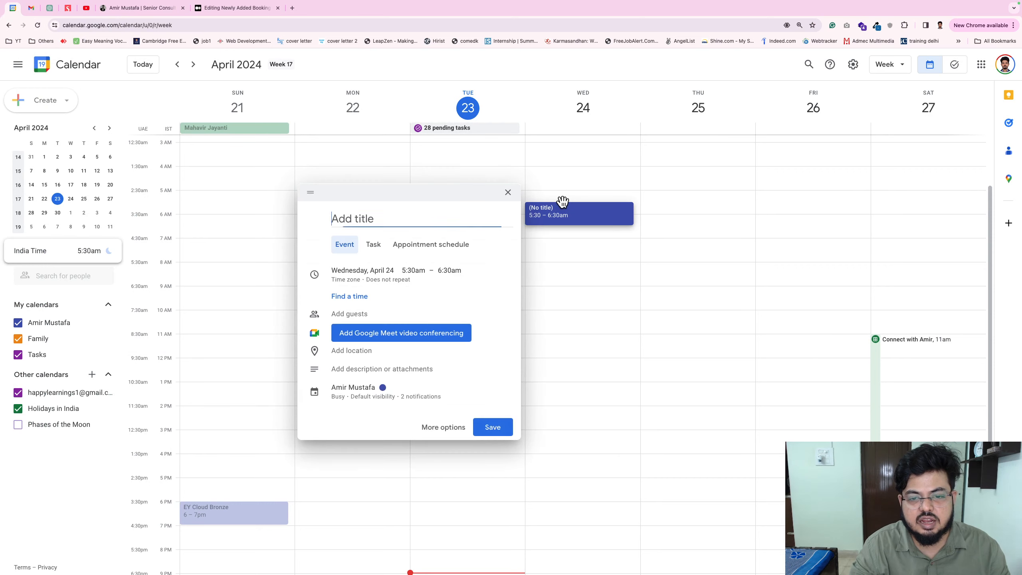
pyautogui.click(371, 245)
pyautogui.click(348, 253)
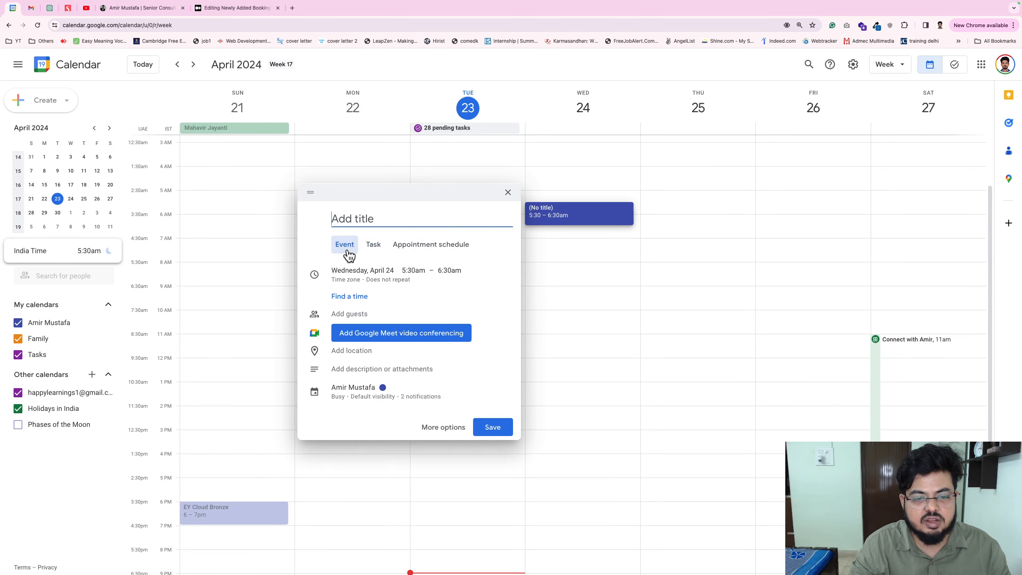
pyautogui.click(375, 251)
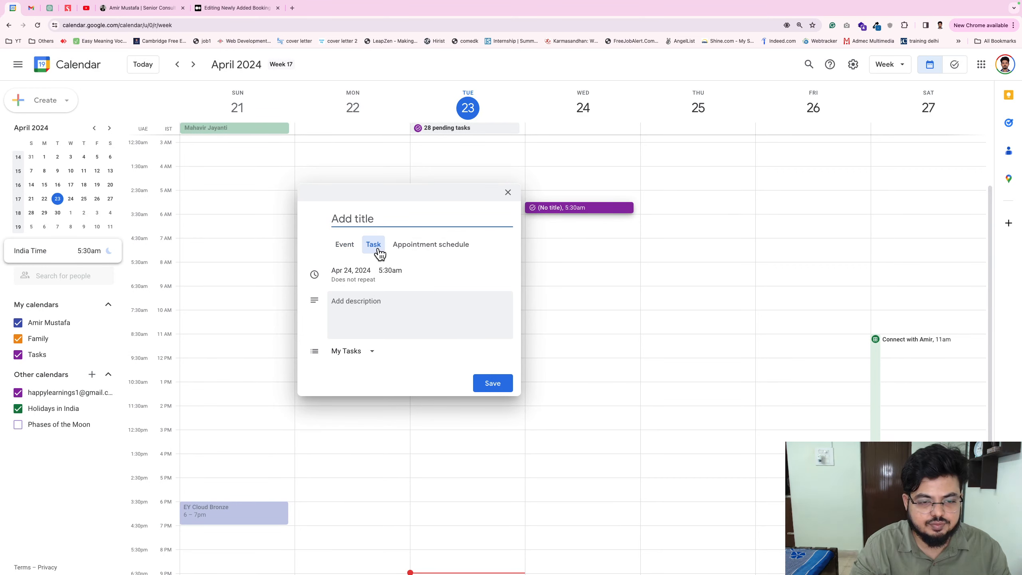
pyautogui.press('super+Tab')
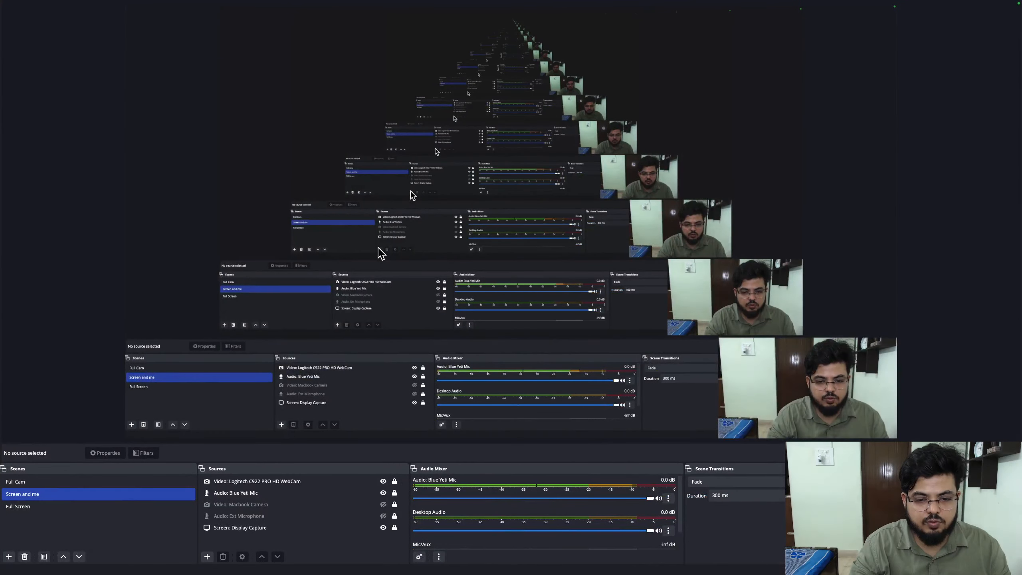
pyautogui.press('super+Tab')
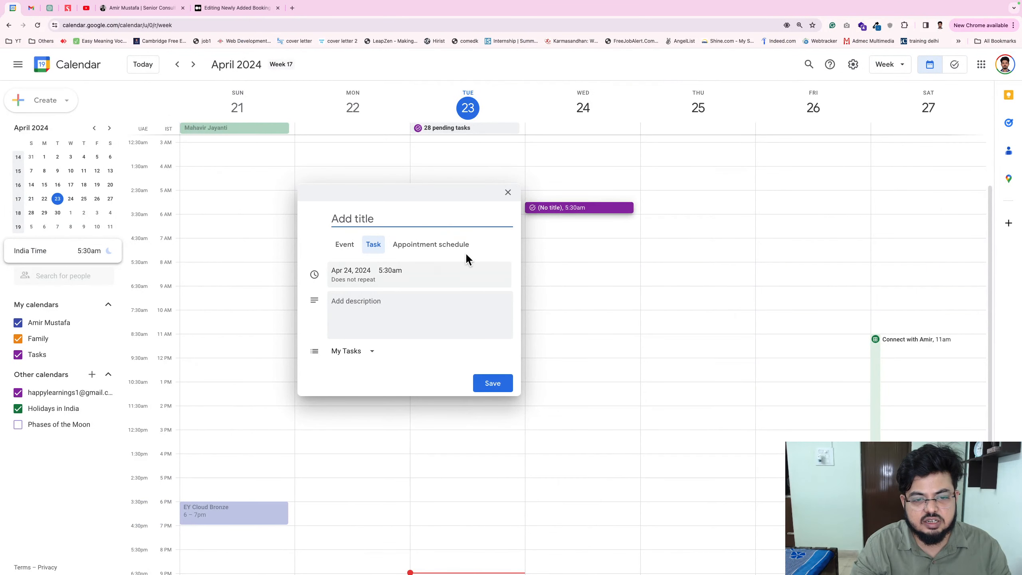
pyautogui.click(440, 253)
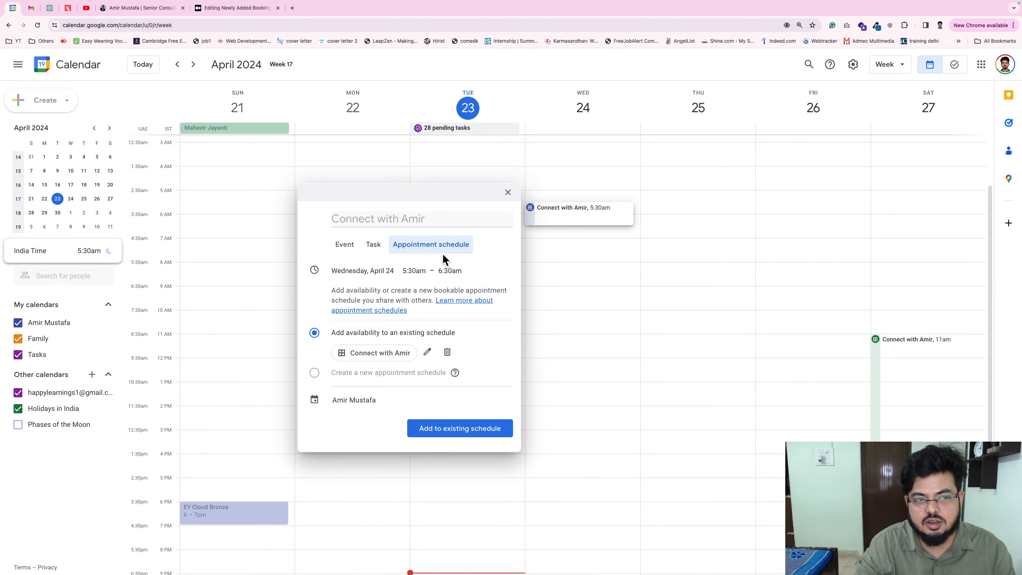
# Switch to the portfolio website and open the meeting booking popup from the personal details in its Profile section
pyautogui.click(149, 8)
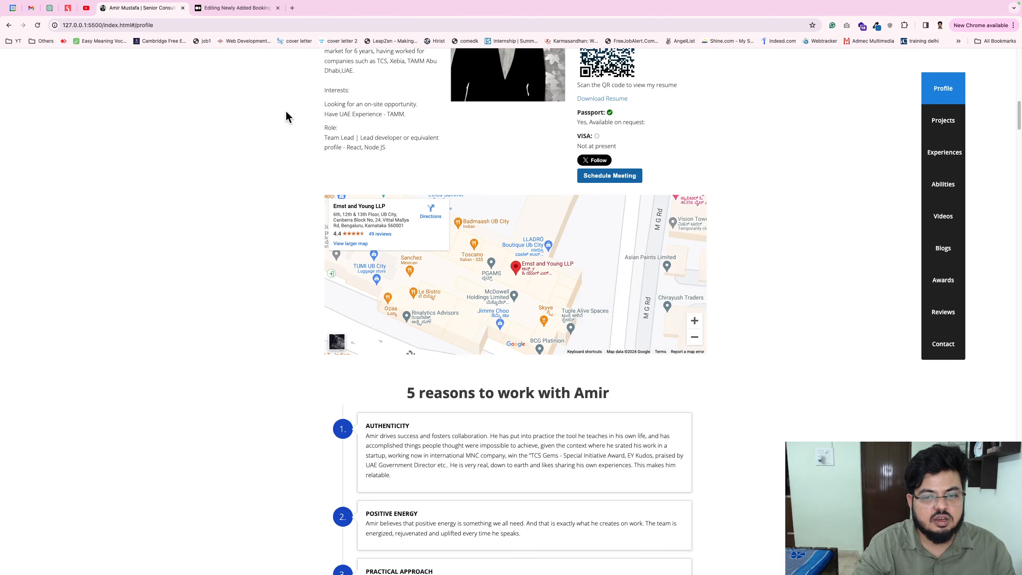
pyautogui.scroll(5, 297, 273)
pyautogui.scroll(-8, 298, 272)
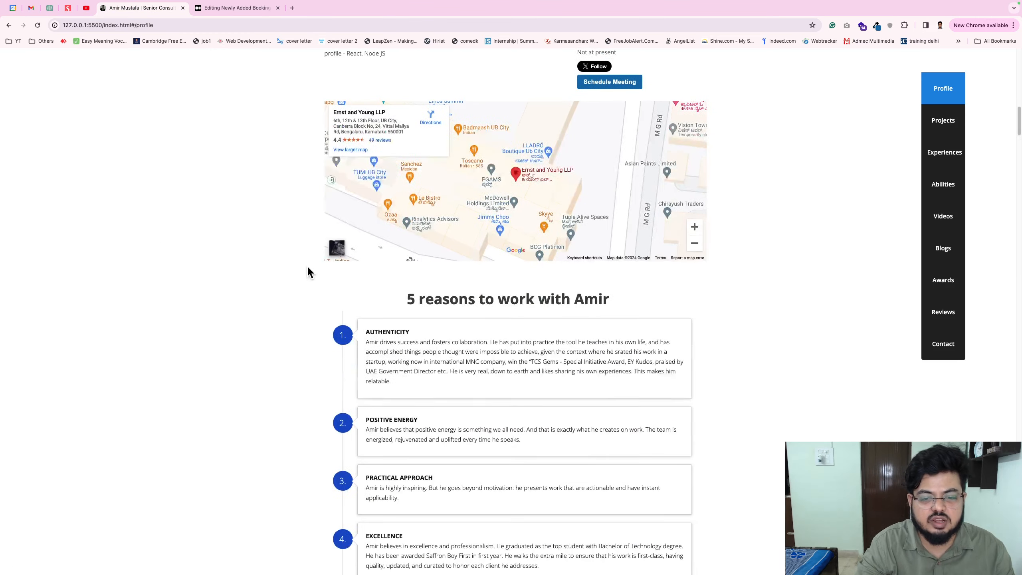
pyautogui.scroll(12, 307, 273)
pyautogui.scroll(5, 310, 273)
pyautogui.scroll(-10, 314, 267)
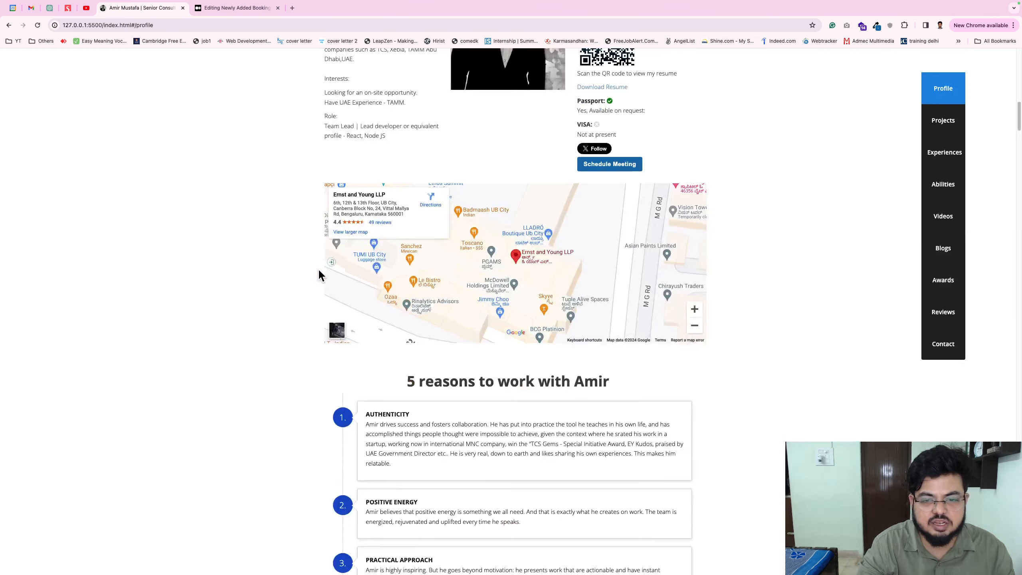
pyautogui.scroll(2, 317, 269)
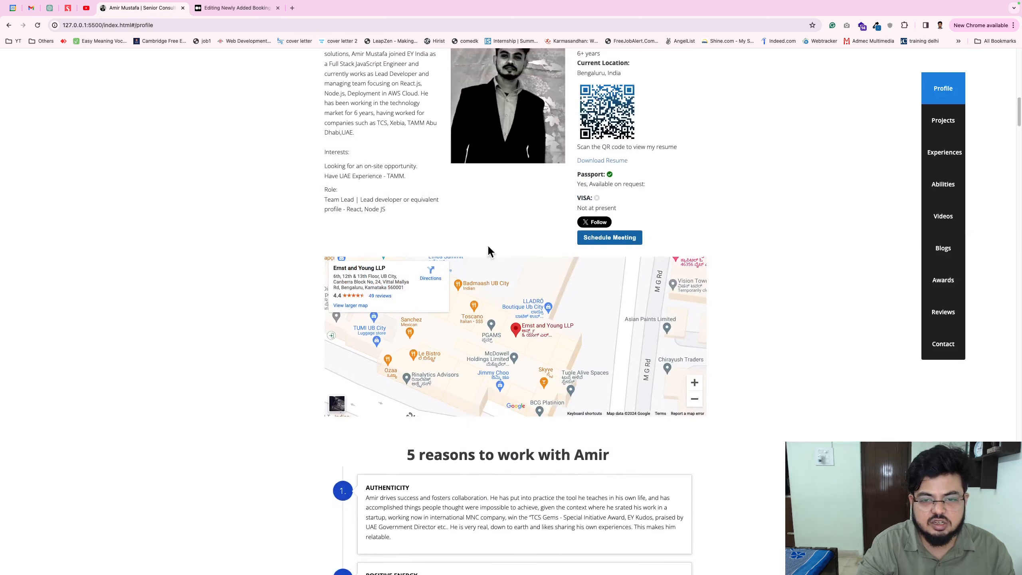
pyautogui.click(630, 241)
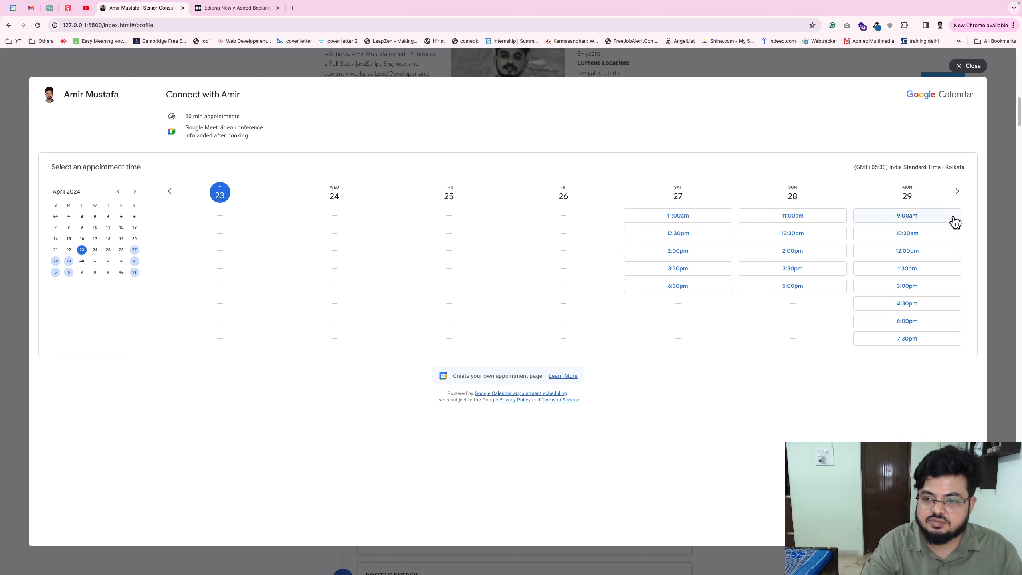
# Look at the following week's appointment slots in the booking popup, return to the current week and close the popup
pyautogui.click(960, 194)
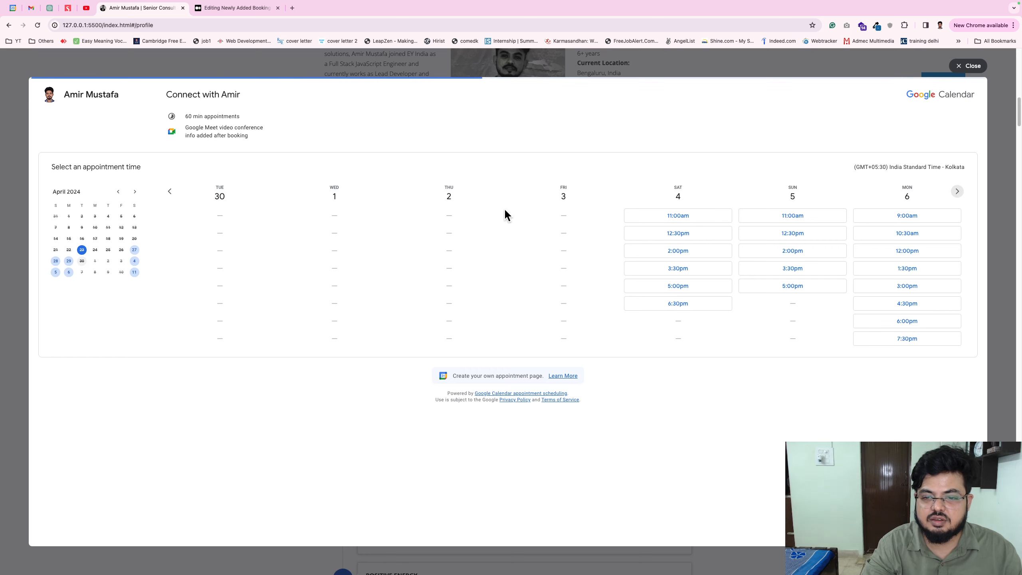
pyautogui.click(172, 195)
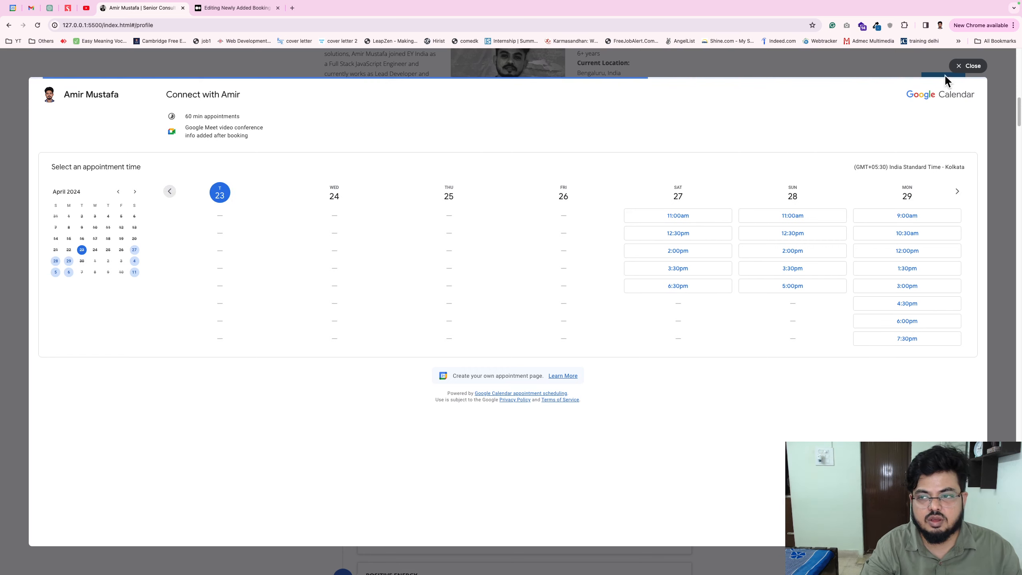
pyautogui.click(973, 67)
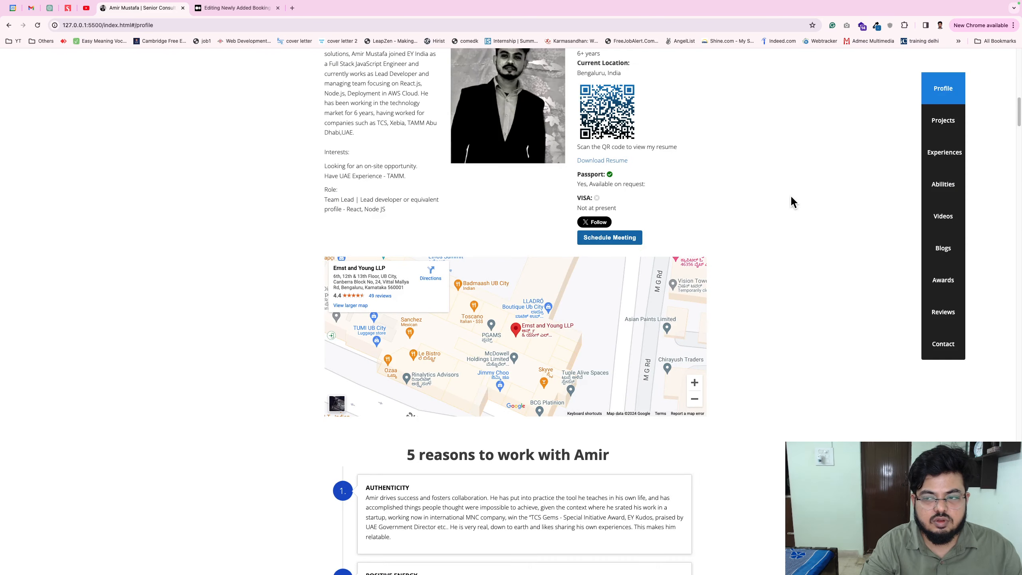
# Find the booking calendar embedded above the Projects section and show its slots from Saturday 27 to Tuesday 30
pyautogui.scroll(3, 799, 208)
pyautogui.scroll(-4, 807, 215)
pyautogui.scroll(2, 700, 224)
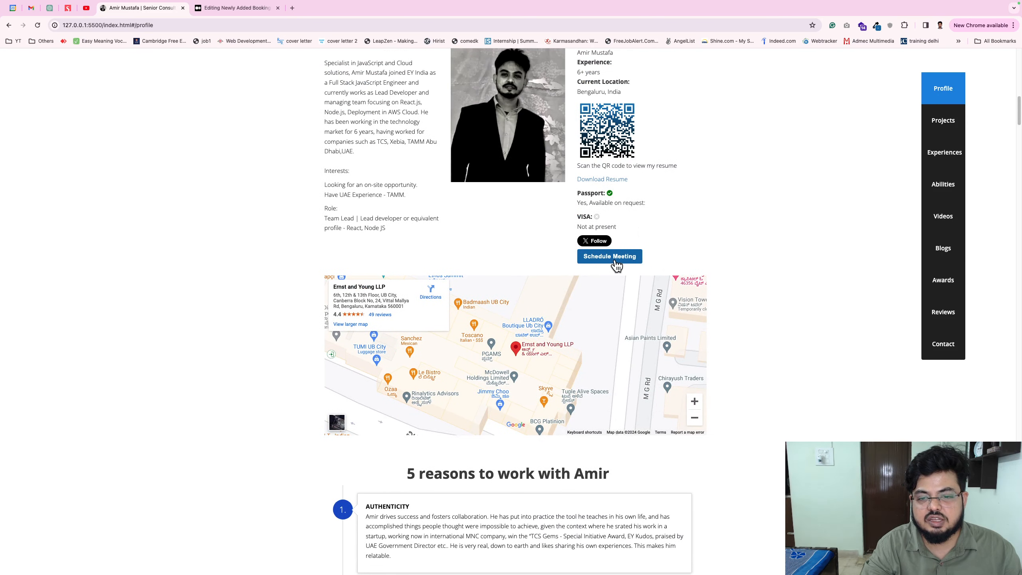
pyautogui.click(609, 256)
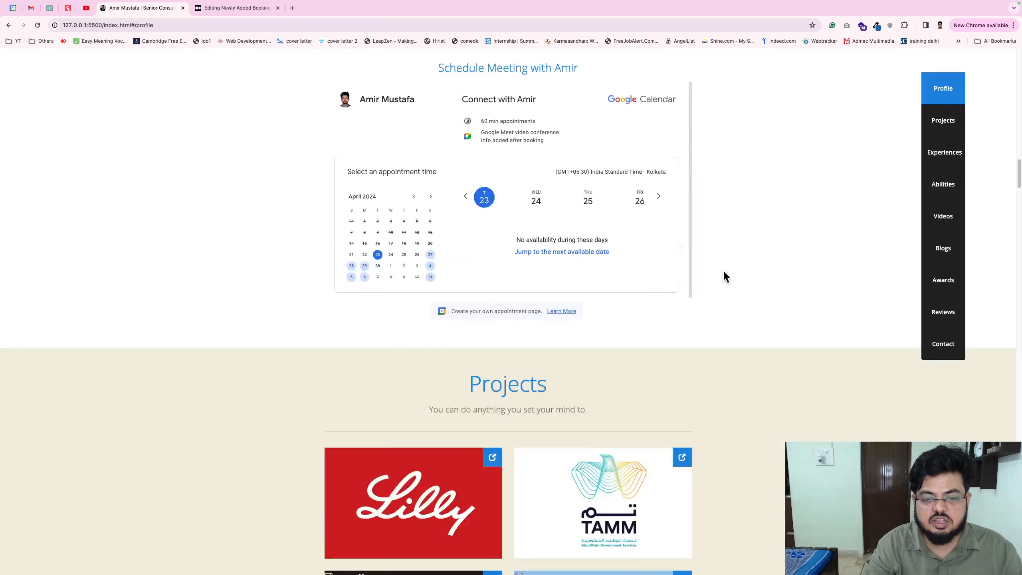
pyautogui.scroll(2, 425, 304)
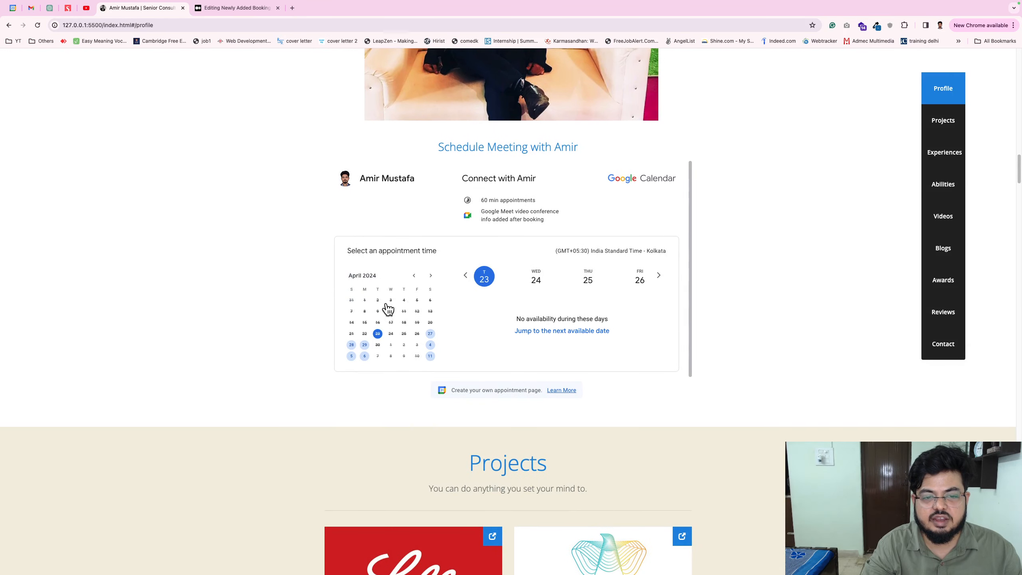
pyautogui.scroll(1, 398, 310)
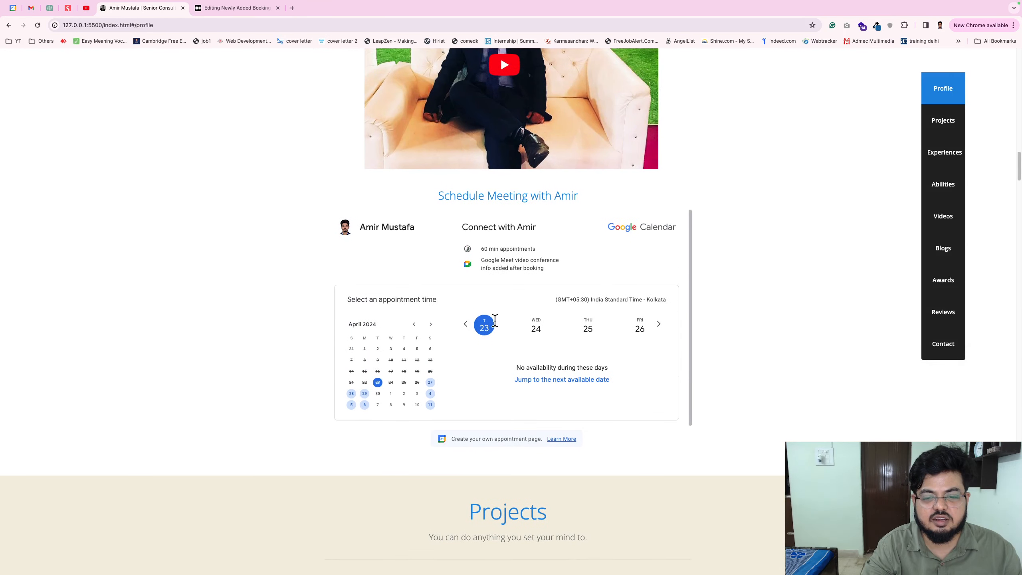
pyautogui.click(659, 324)
pyautogui.scroll(2, 479, 361)
pyautogui.scroll(-2, 481, 361)
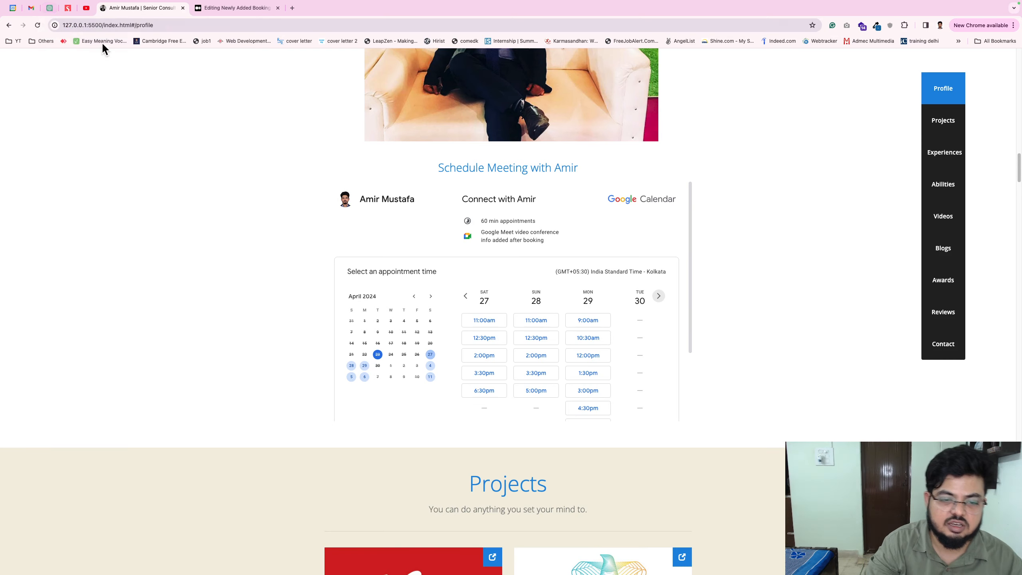
# Switch to the Medium draft on Google Calendar appointment booking and read down to its Step 1 and Step 2
pyautogui.scroll(10, 246, 187)
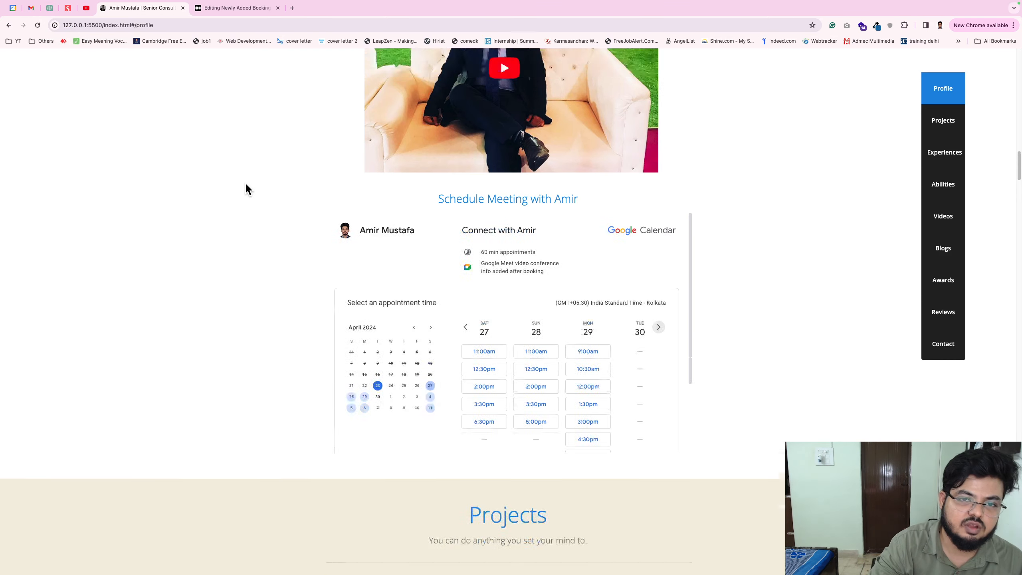
pyautogui.scroll(10, 257, 191)
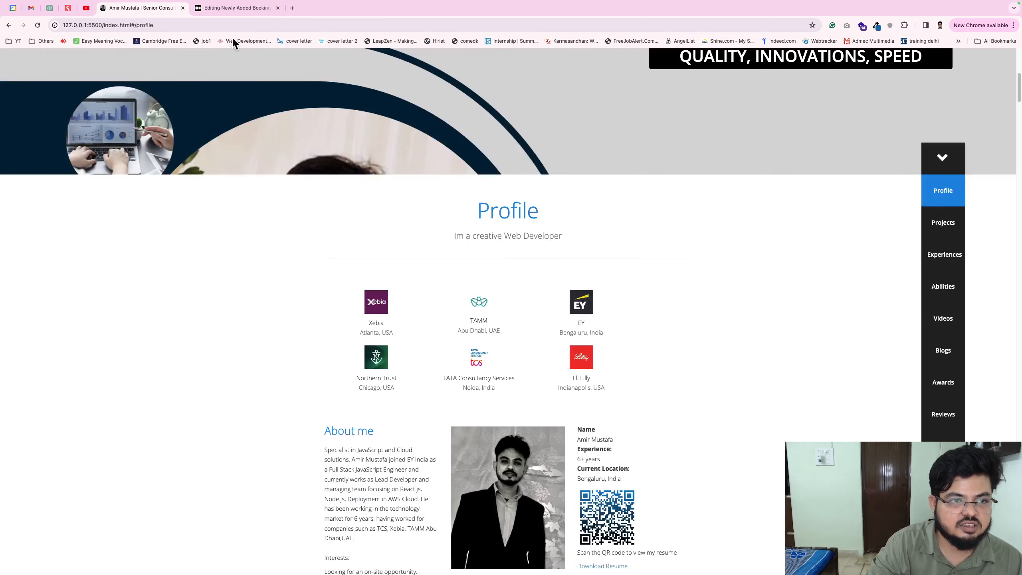
pyautogui.click(226, 7)
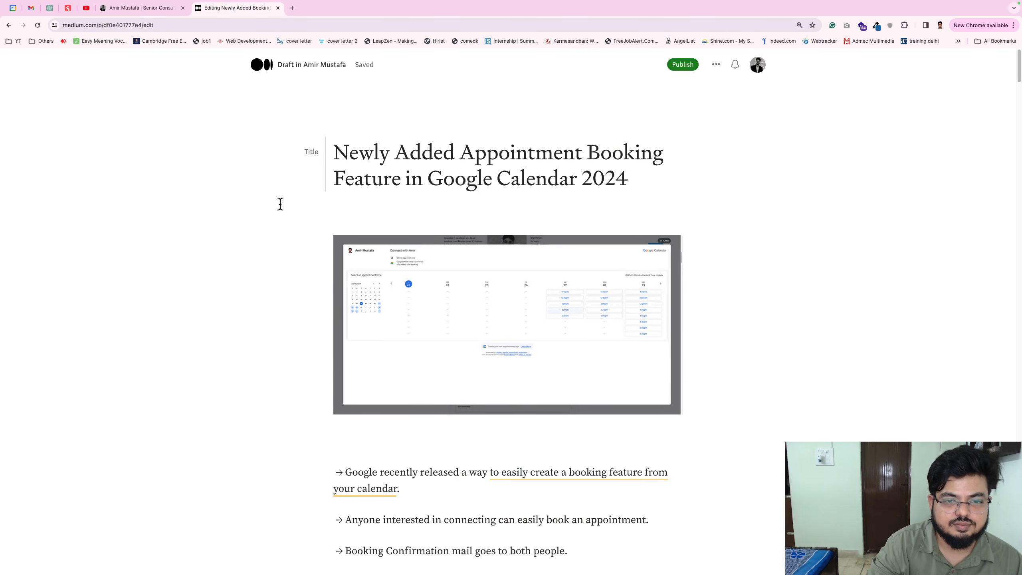
pyautogui.scroll(-10, 432, 204)
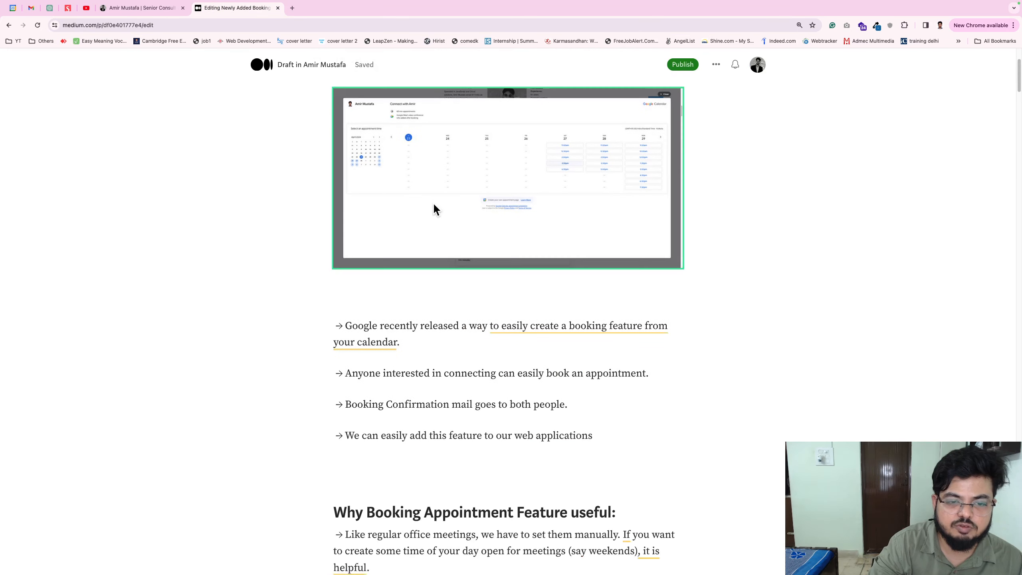
pyautogui.scroll(-10, 432, 206)
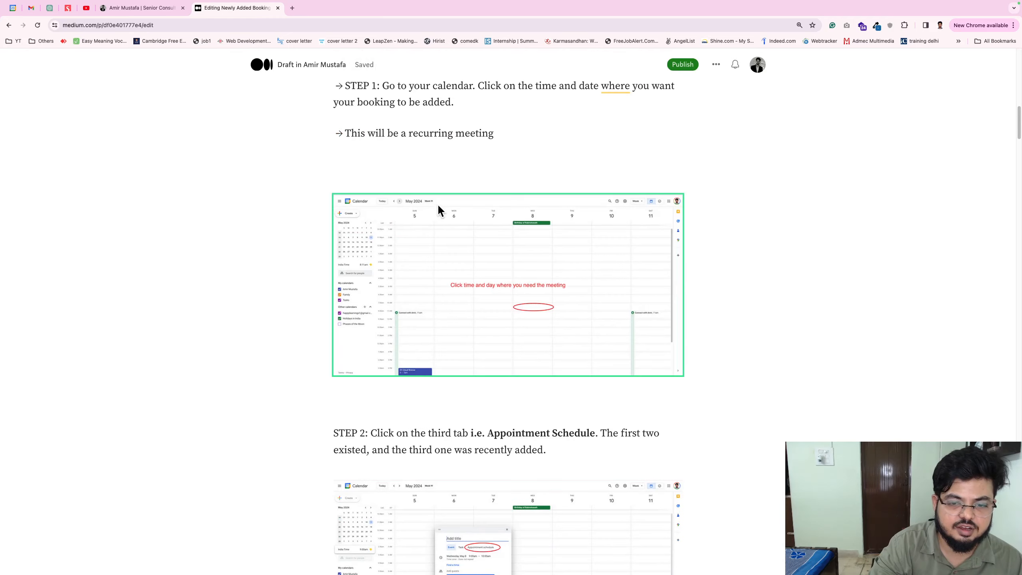
# Switch back to Google Calendar, discard the unsaved entry and reopen Calendar from the Google apps
pyautogui.click(31, 8)
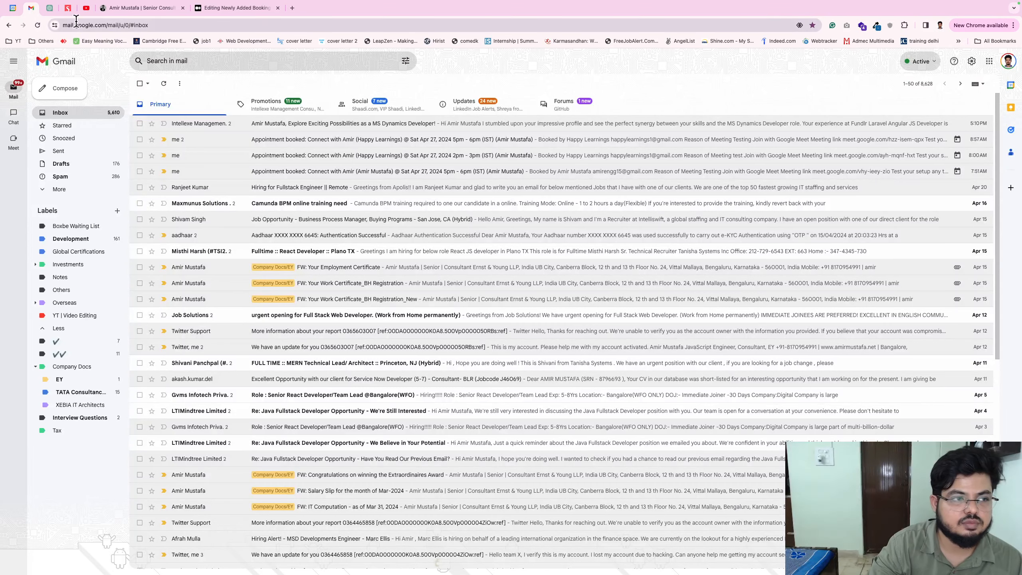
pyautogui.click(13, 8)
pyautogui.click(298, 95)
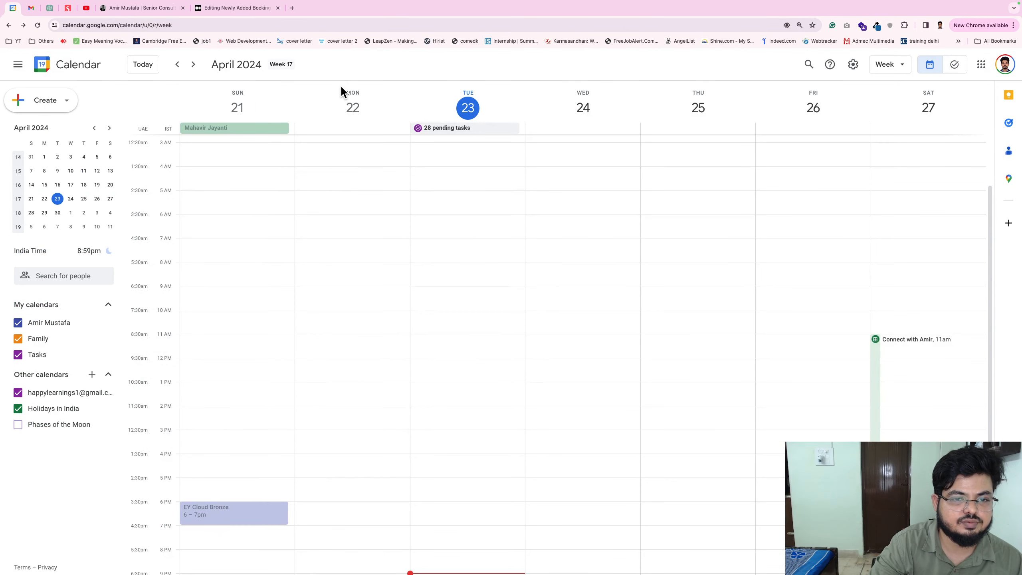
pyautogui.scroll(3, 324, 241)
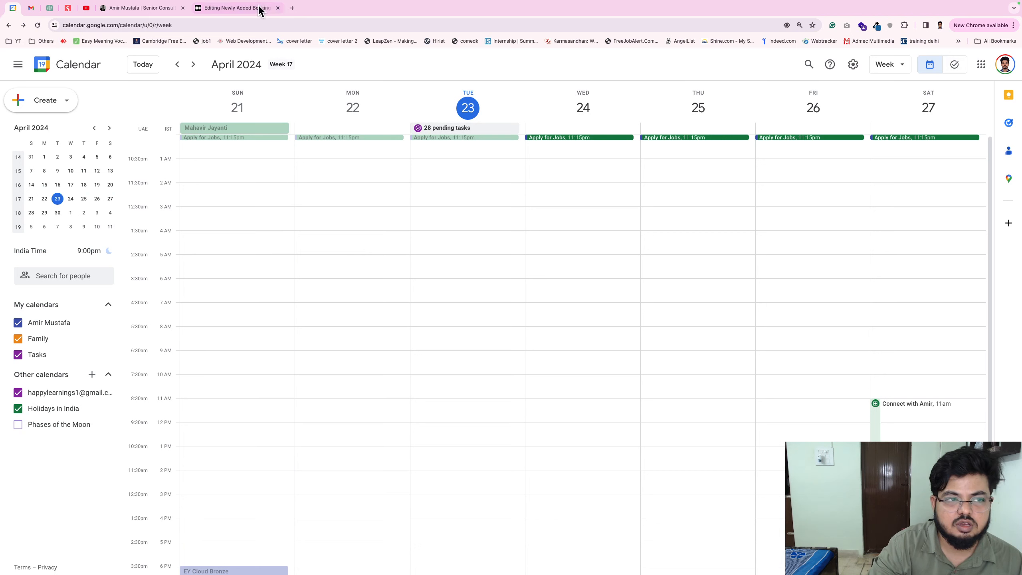
pyautogui.click(984, 64)
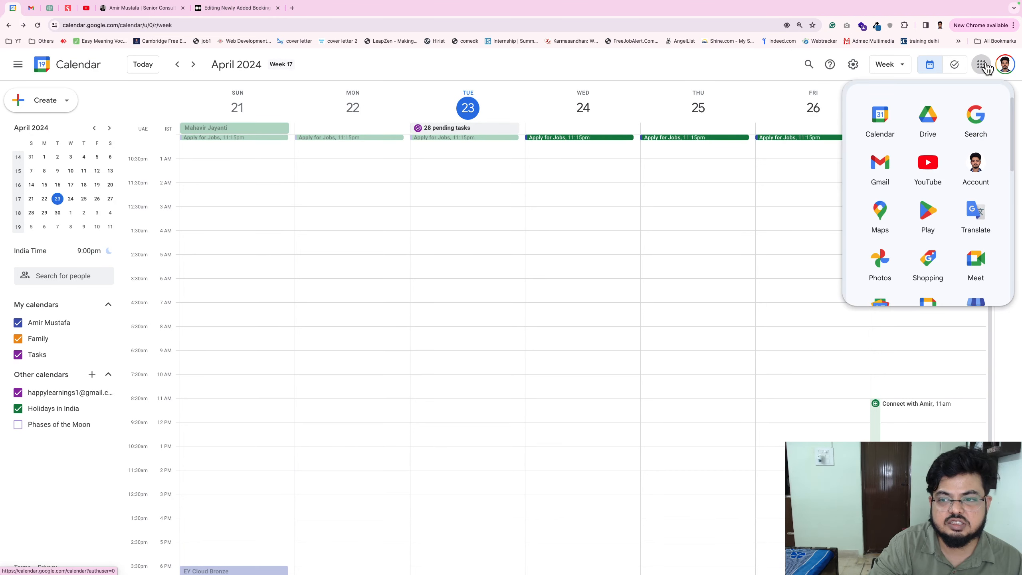
pyautogui.click(882, 123)
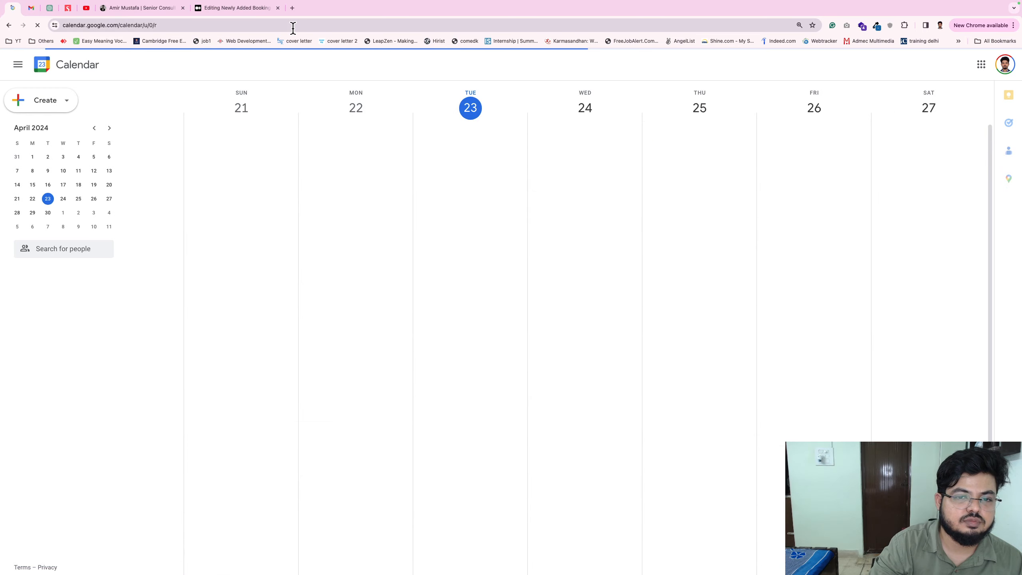
# Check the following week, return to the current one and view the bookable appointment schedule's details on Saturday, April 27
pyautogui.click(193, 65)
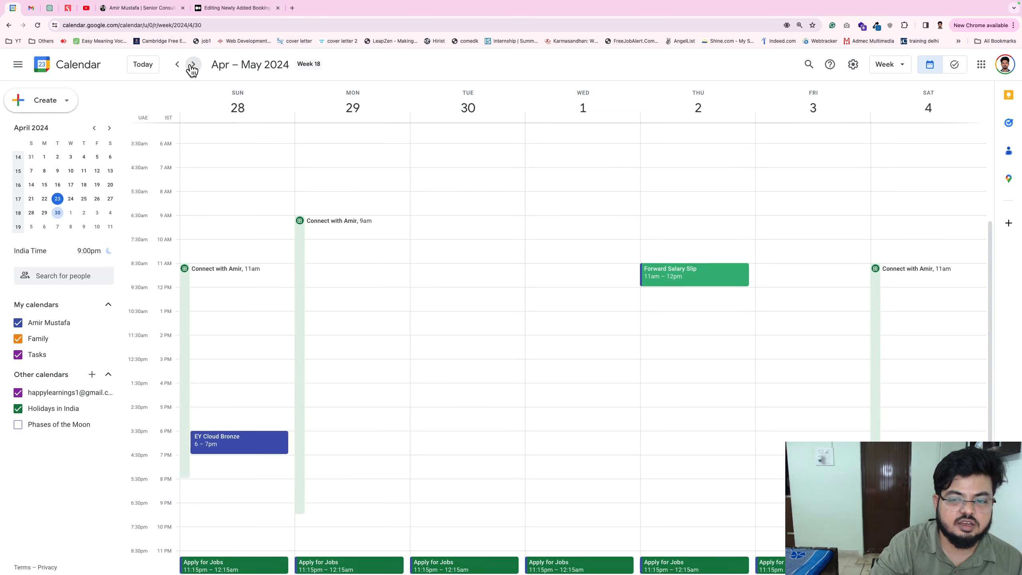
pyautogui.click(176, 65)
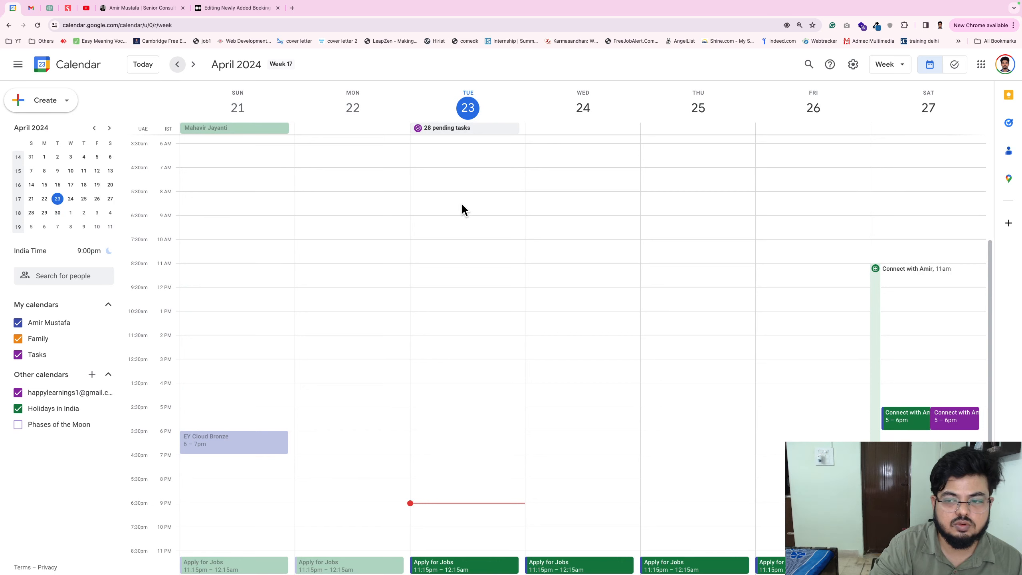
pyautogui.click(876, 269)
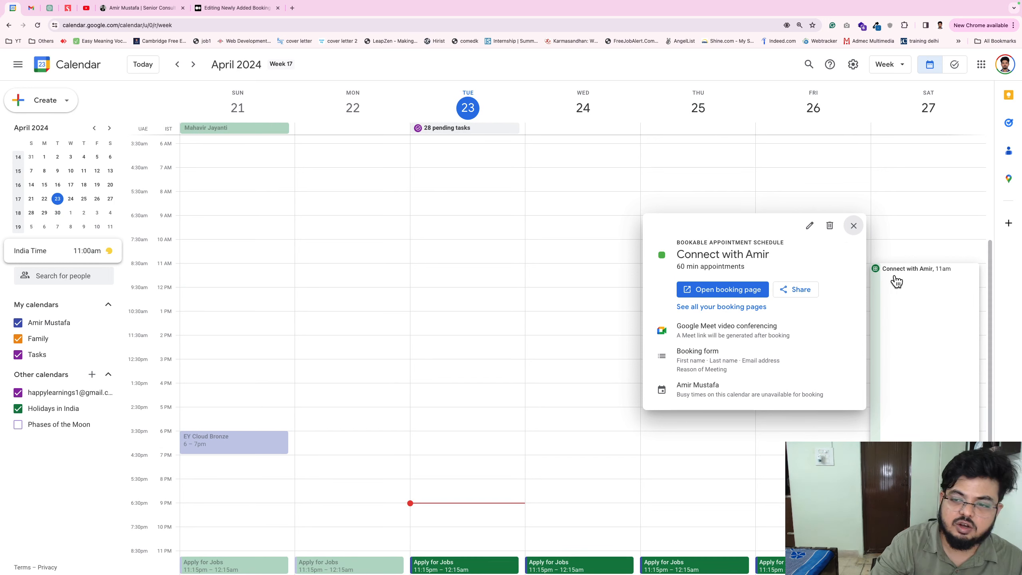
pyautogui.click(909, 283)
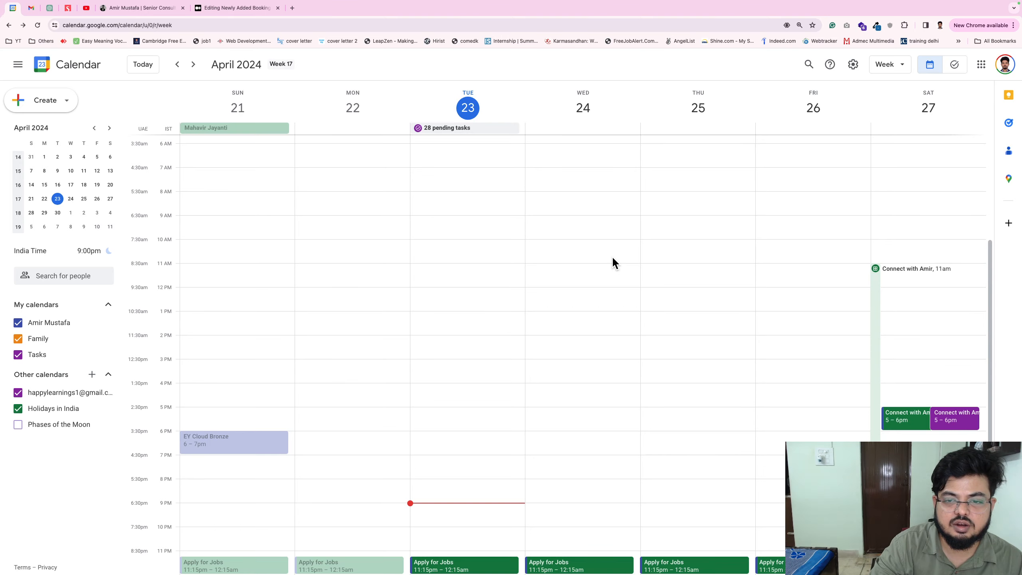
# Switch to the portfolio website and review the embedded booking calendar's slots from Wednesday, May 1 to Saturday, May 4
pyautogui.click(125, 8)
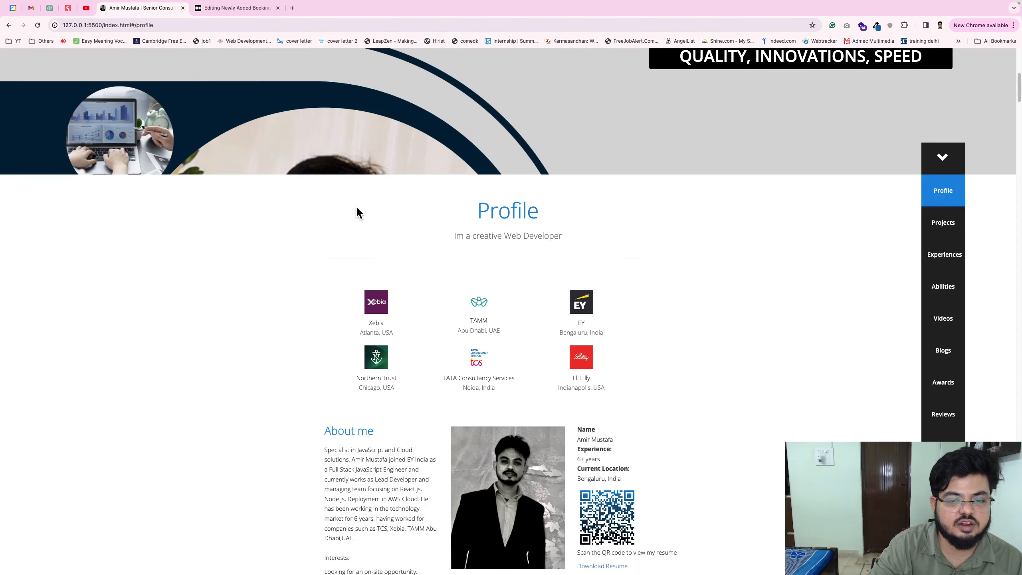
pyautogui.scroll(-8, 382, 241)
pyautogui.scroll(-15, 409, 264)
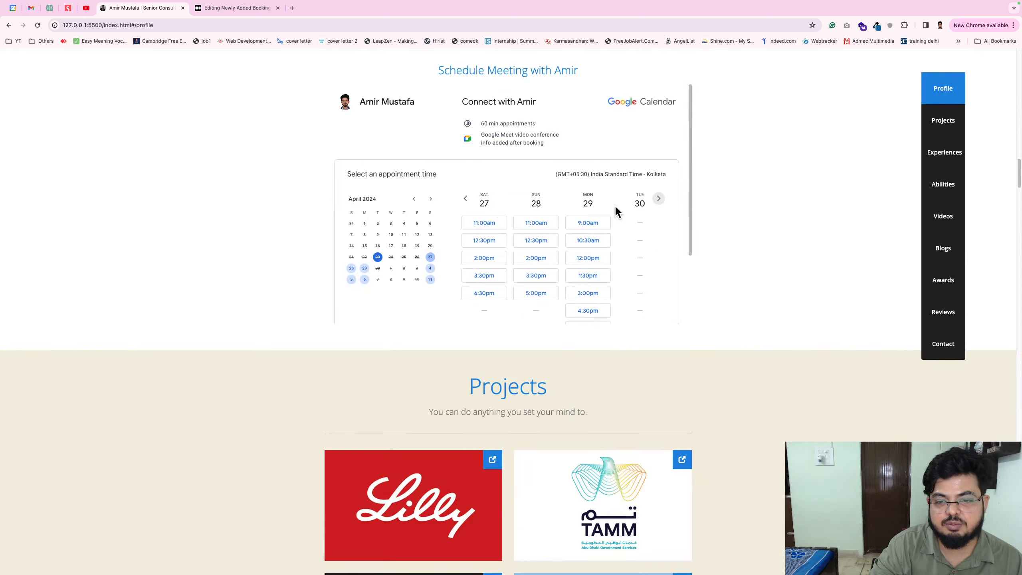
pyautogui.click(659, 198)
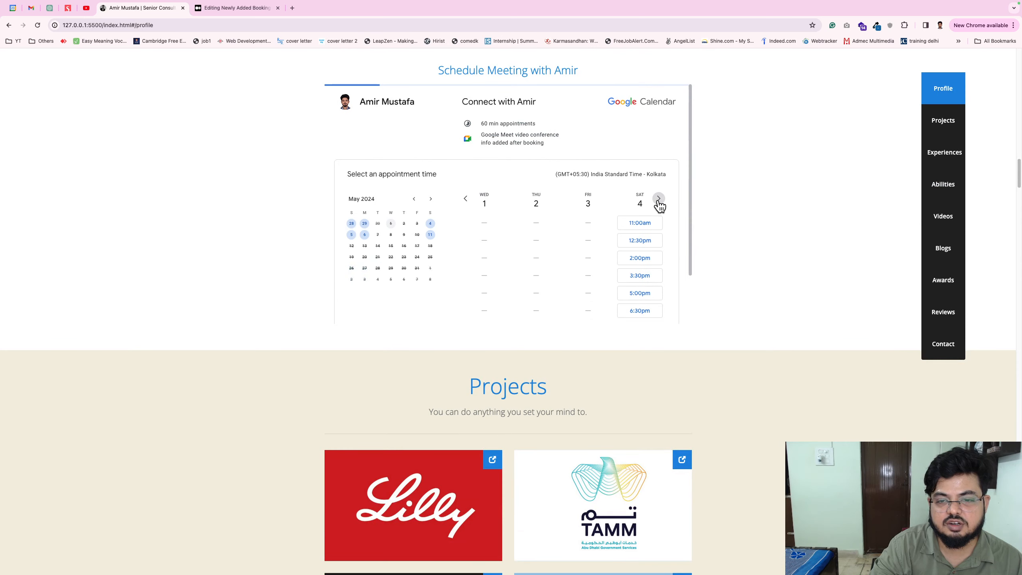
pyautogui.click(465, 200)
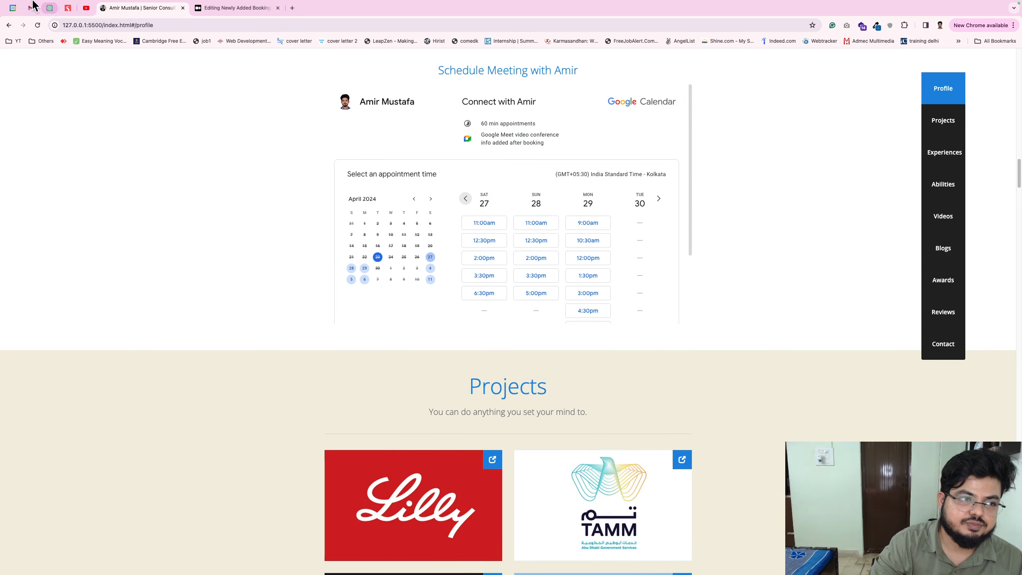
pyautogui.click(659, 200)
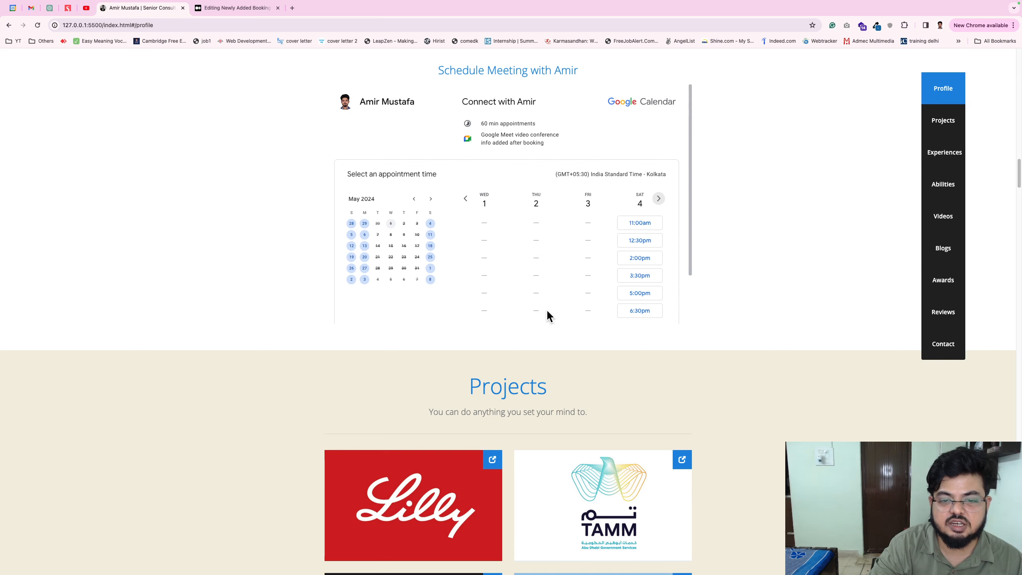
# Switch to the Medium draft and read the section on why the booking appointment feature is useful
pyautogui.click(12, 8)
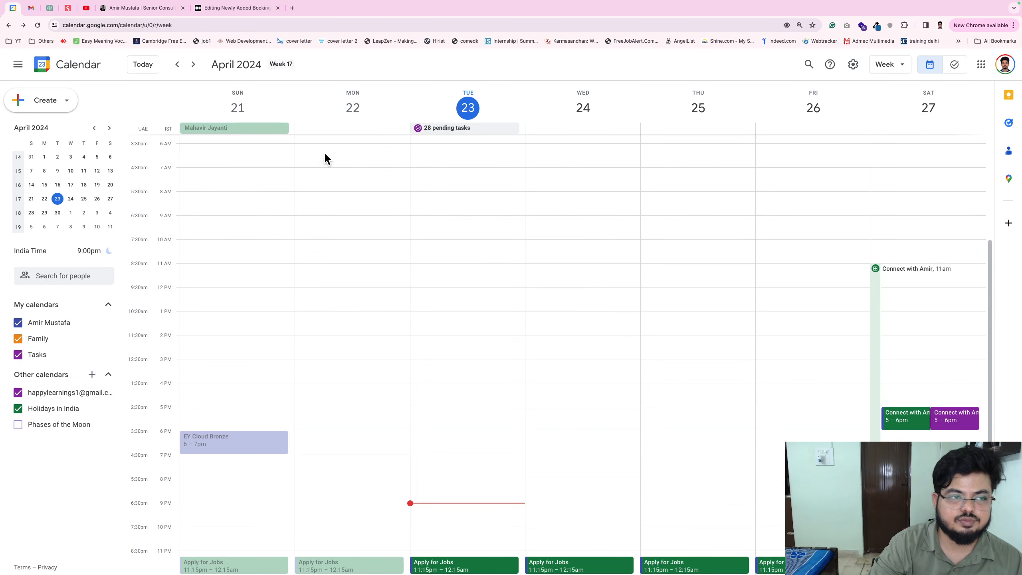
pyautogui.click(227, 8)
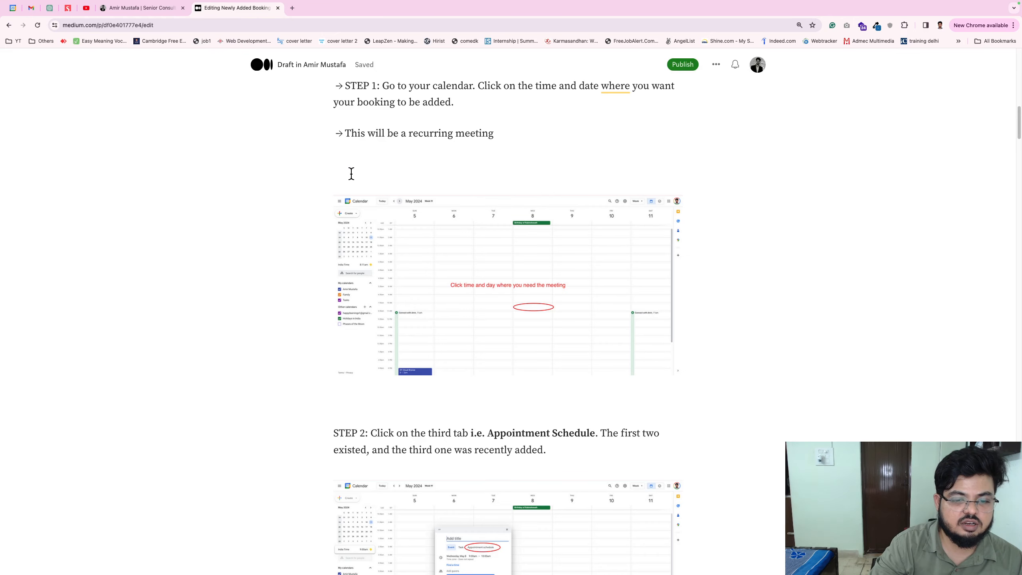
pyautogui.scroll(-10, 351, 173)
pyautogui.scroll(15, 351, 173)
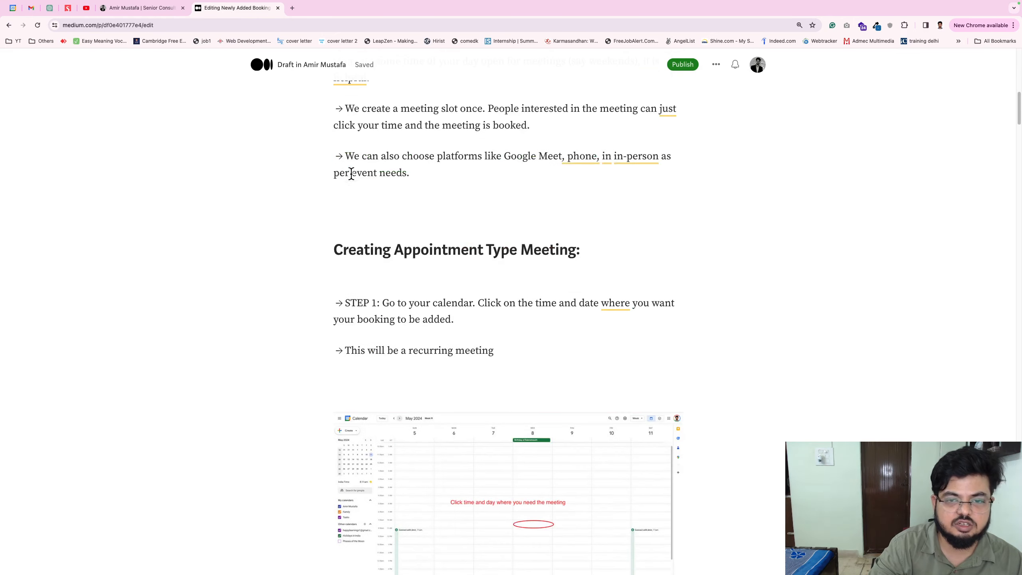
pyautogui.scroll(4, 352, 174)
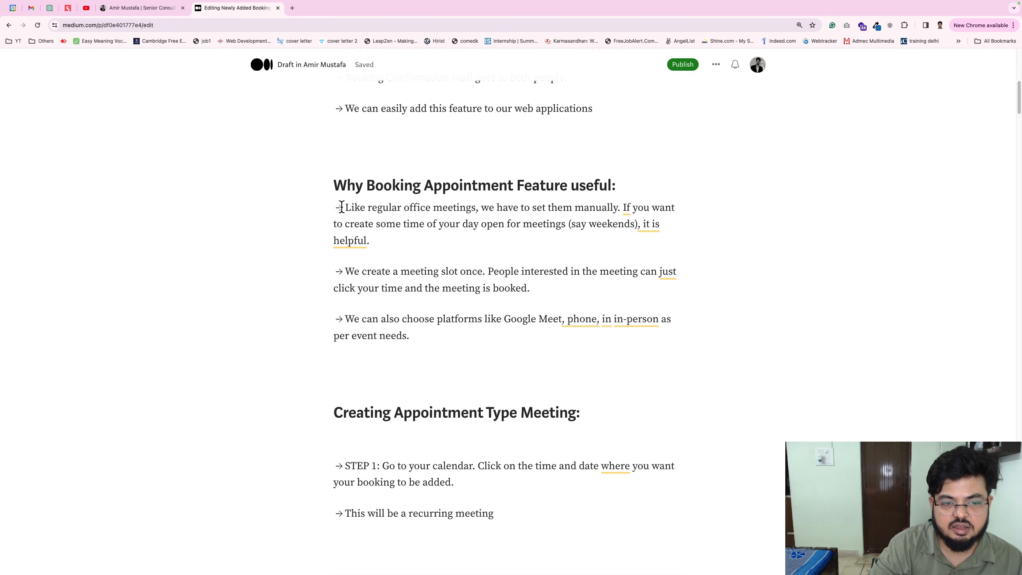
pyautogui.moveTo(330, 189); pyautogui.dragTo(609, 190)
pyautogui.click(439, 238)
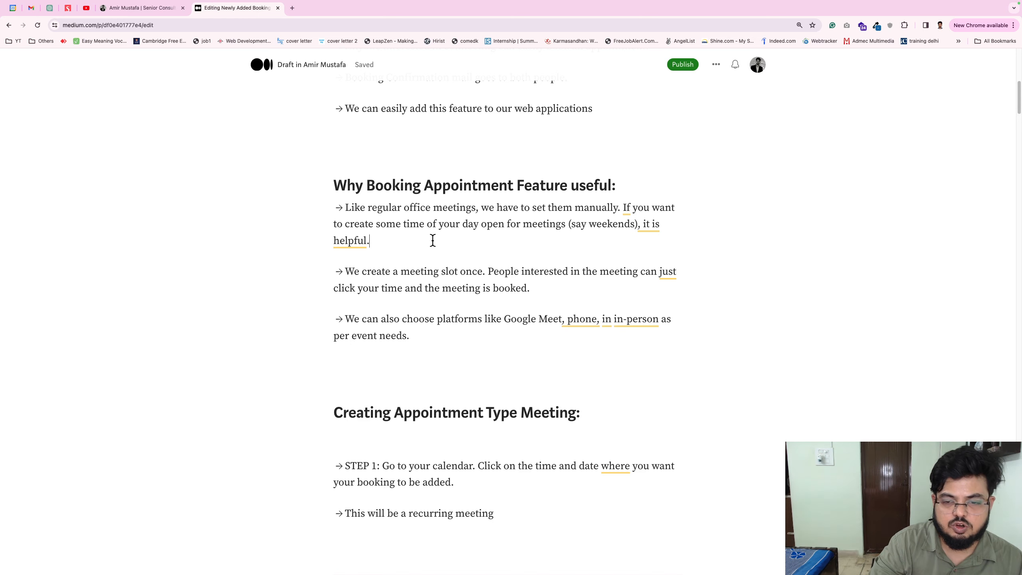
pyautogui.scroll(-2, 418, 242)
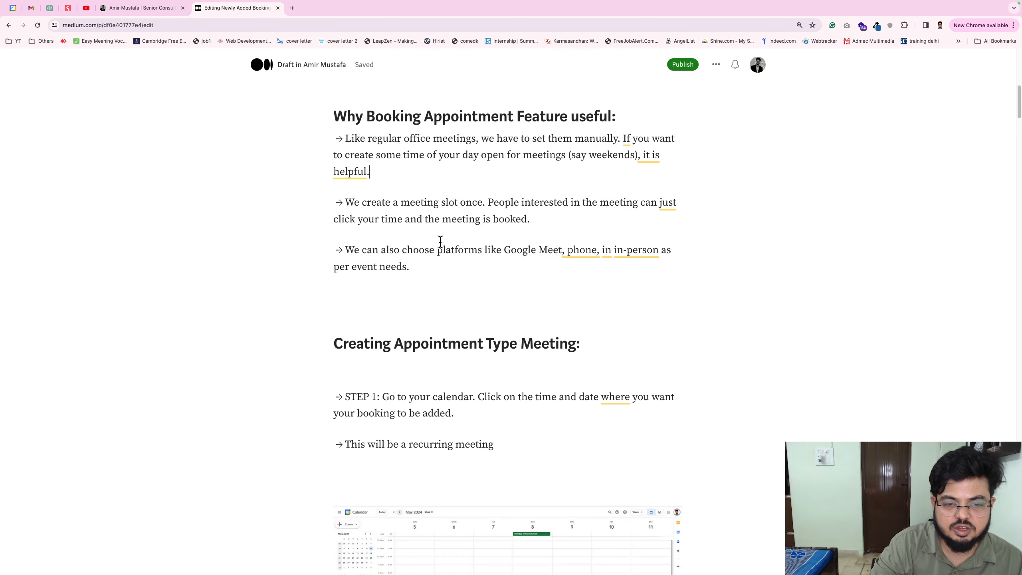
# Read through the point on choosing platforms such as Google Meet, phone or in-person for the event
pyautogui.moveTo(432, 264); pyautogui.dragTo(342, 244)
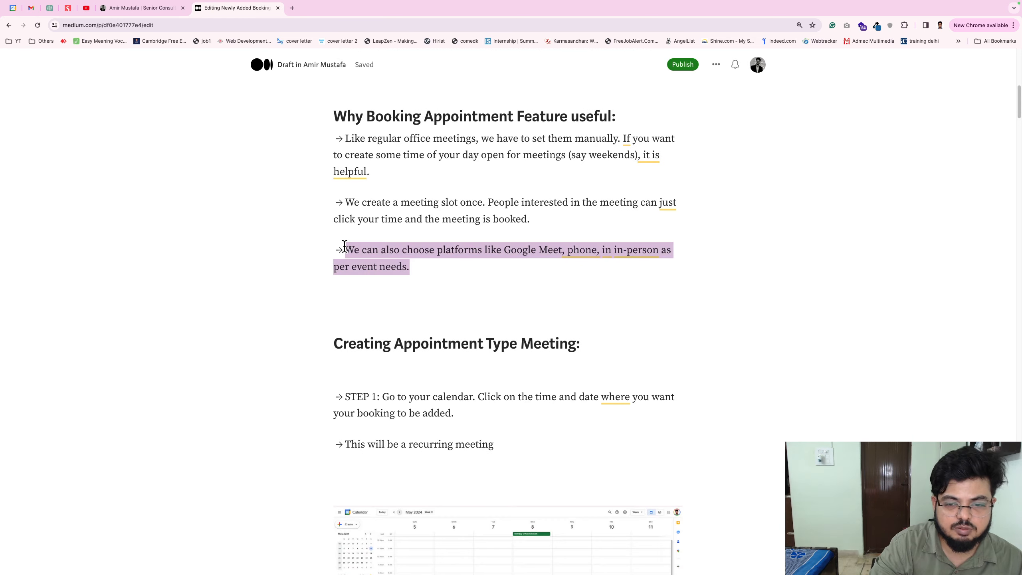
pyautogui.click(418, 262)
pyautogui.moveTo(498, 250)
pyautogui.mouseDown()
pyautogui.moveTo(613, 250)
pyautogui.moveTo(507, 250)
pyautogui.mouseUp()
pyautogui.click(577, 251)
pyautogui.click(440, 265)
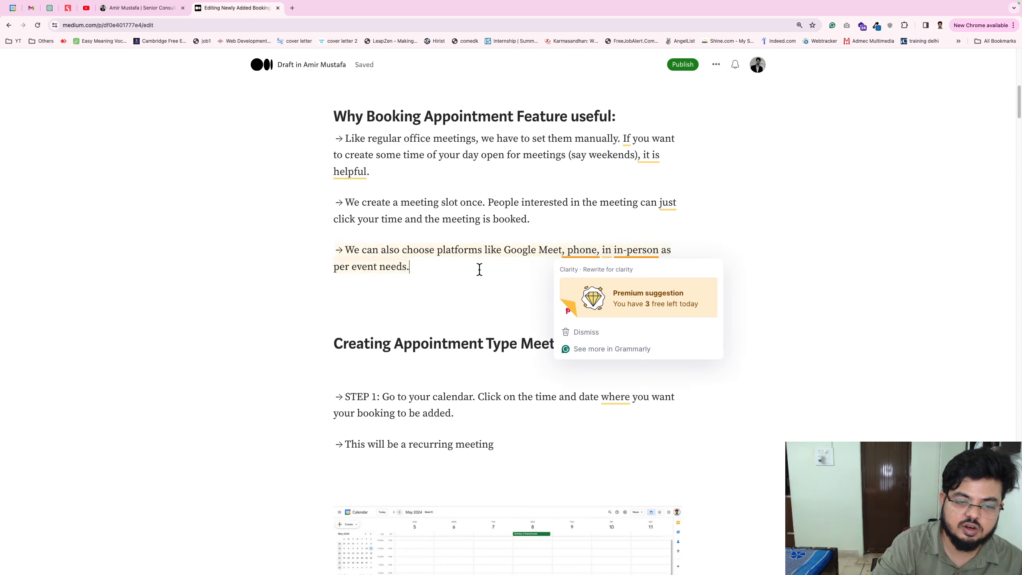
# Highlight the heading "Creating Appointment Type Meeting:" and skim its walkthrough down to the sharing section
pyautogui.scroll(-8, 479, 270)
pyautogui.scroll(4, 479, 270)
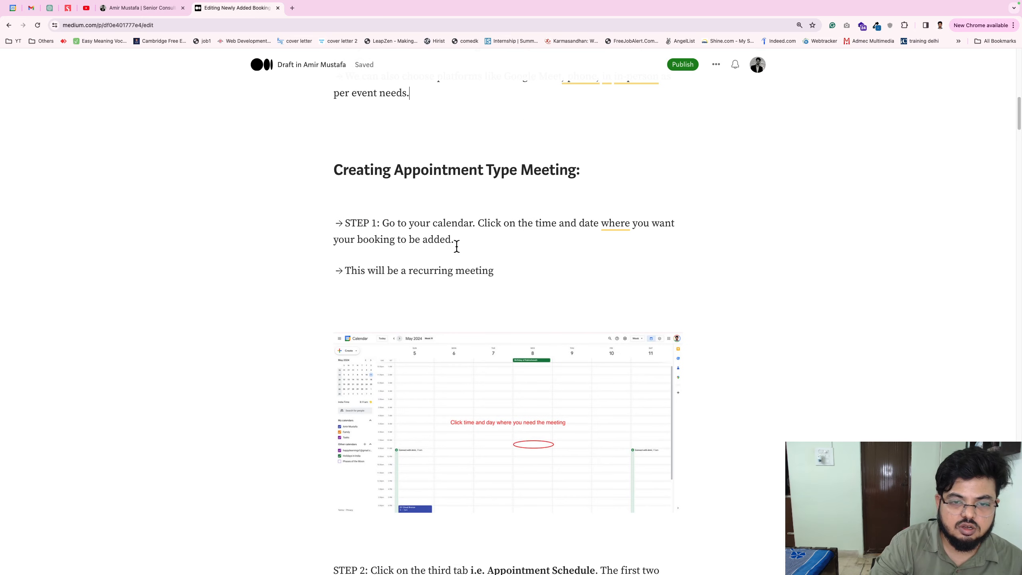
pyautogui.moveTo(333, 169); pyautogui.dragTo(582, 173)
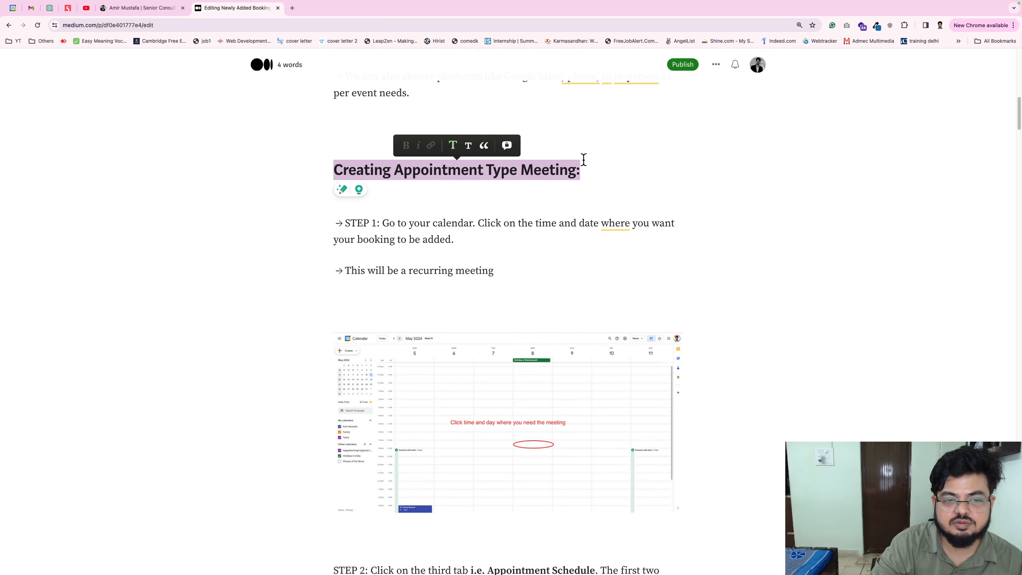
pyautogui.scroll(-2, 559, 183)
pyautogui.scroll(-20, 556, 193)
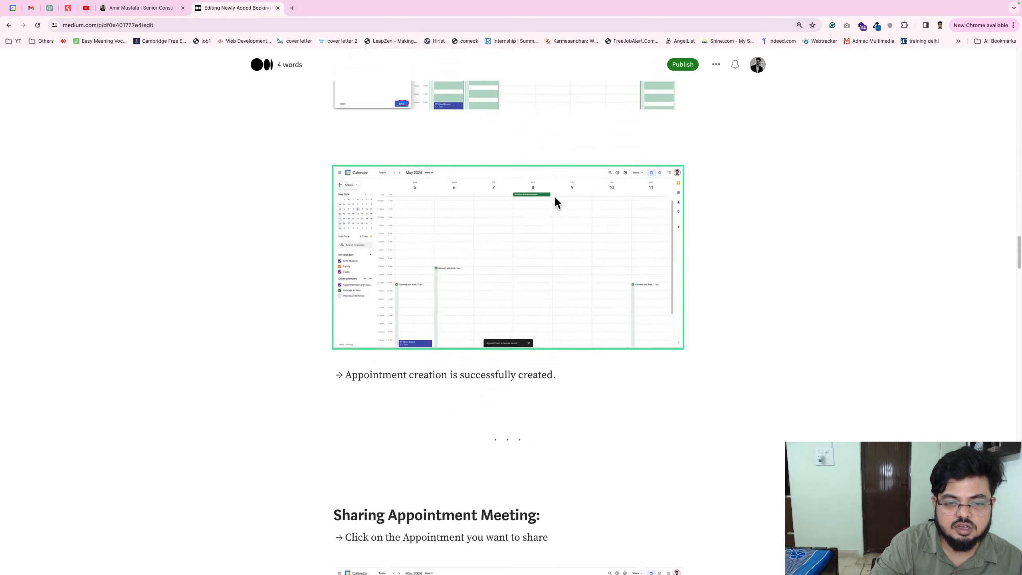
pyautogui.scroll(7, 553, 204)
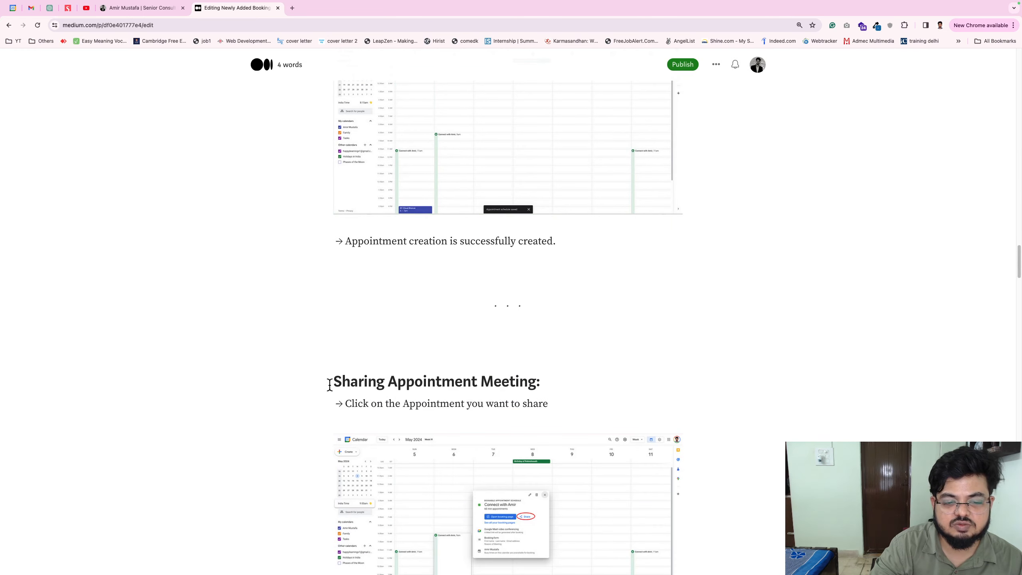
# Highlight the heading "Sharing Appointment Meeting:" and skim the remaining sections on website embedding and bookings by other users
pyautogui.moveTo(335, 383); pyautogui.dragTo(539, 383)
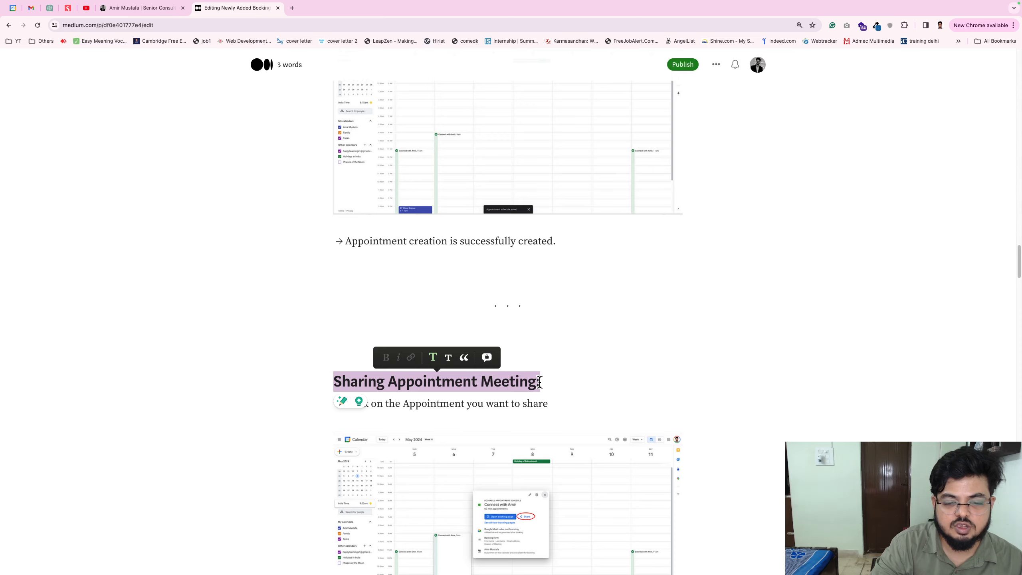
pyautogui.scroll(-20, 535, 374)
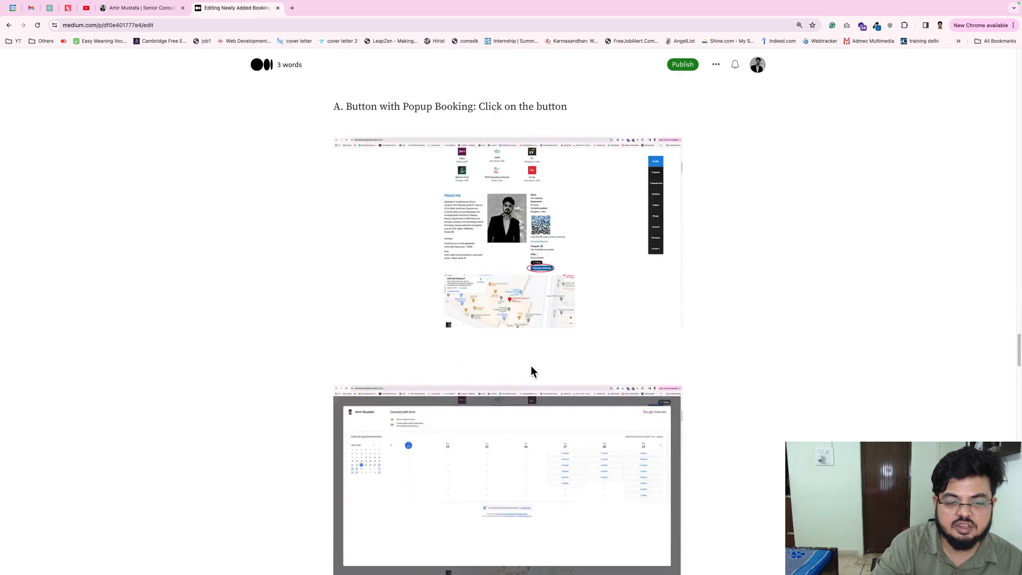
pyautogui.scroll(6, 531, 370)
pyautogui.scroll(4, 533, 373)
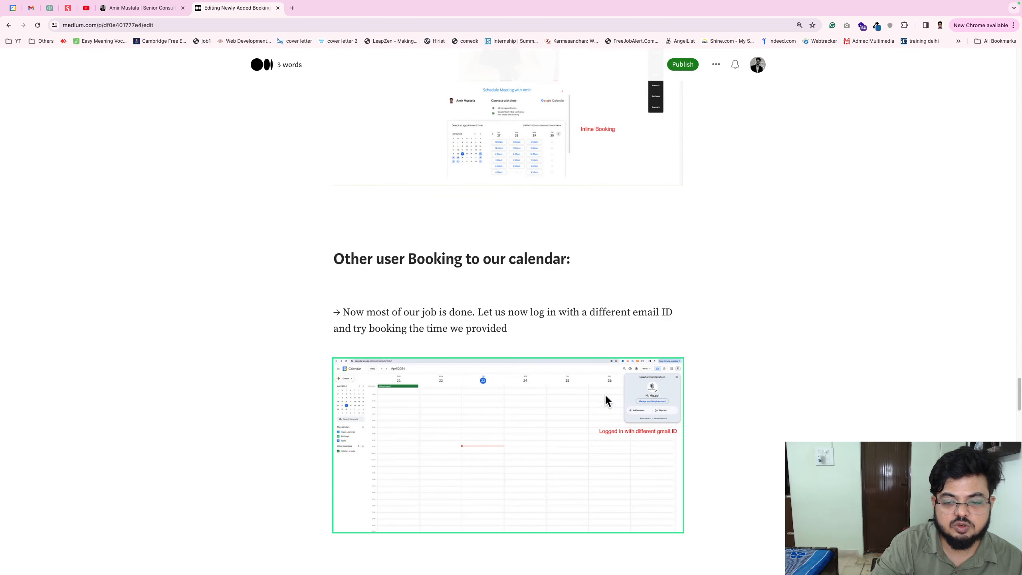
pyautogui.scroll(20, 488, 439)
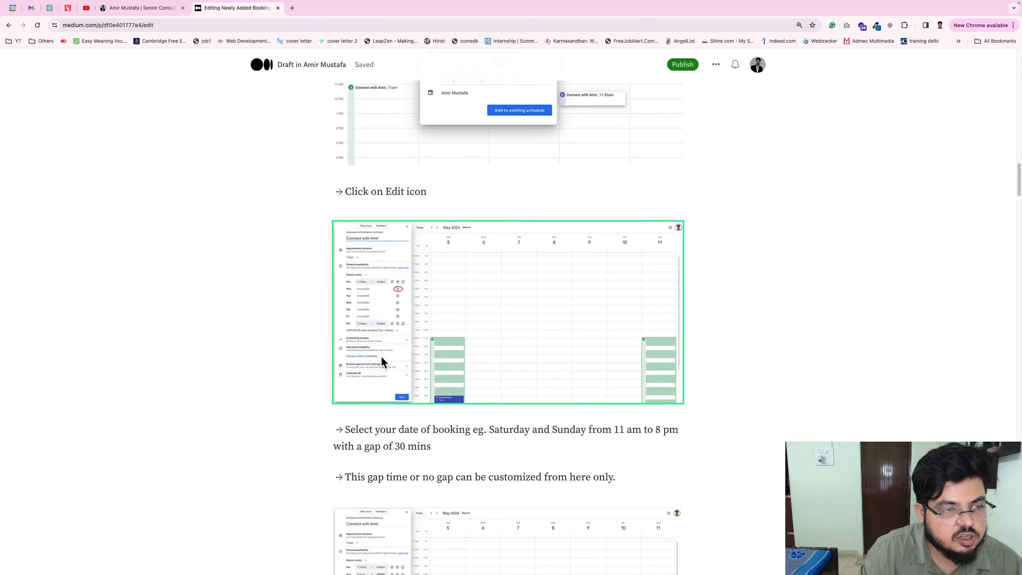
# Return to Google Calendar and mark Thursday, April 25 from 10:00am to 7:00pm as an appointment schedule
pyautogui.click(31, 8)
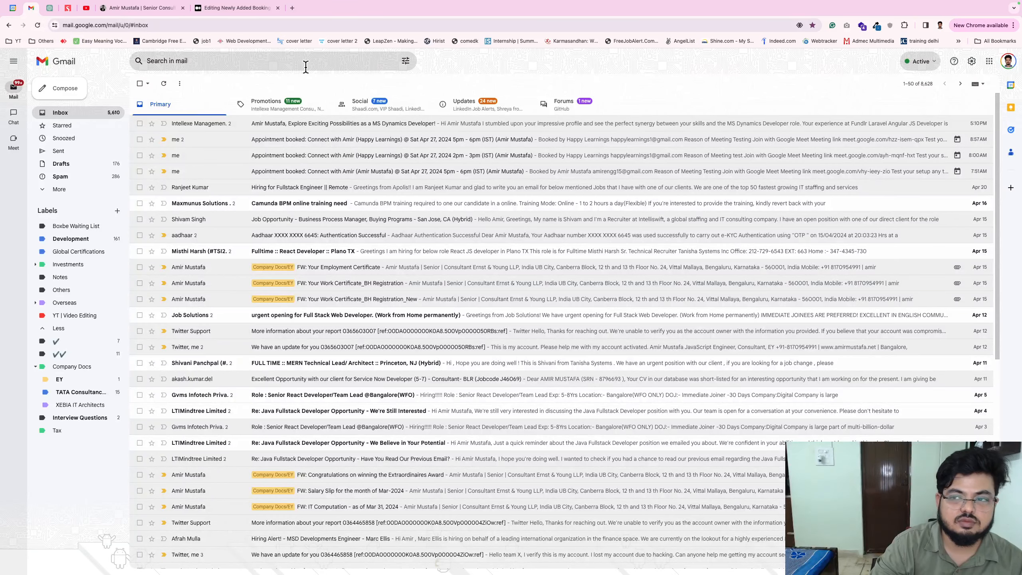
pyautogui.click(12, 8)
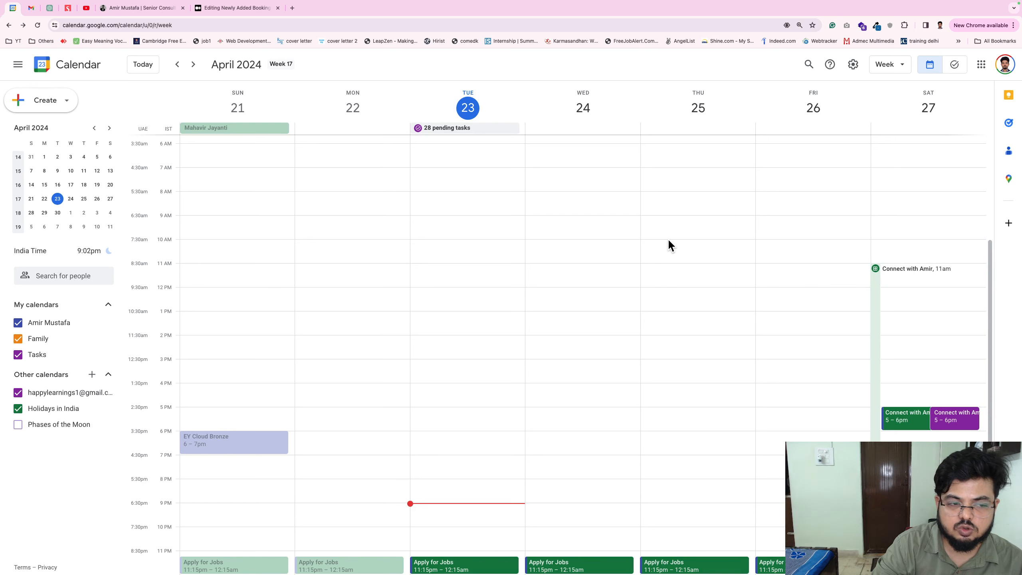
pyautogui.moveTo(670, 240)
pyautogui.mouseDown()
pyautogui.moveTo(672, 260)
pyautogui.moveTo(676, 238)
pyautogui.mouseUp()
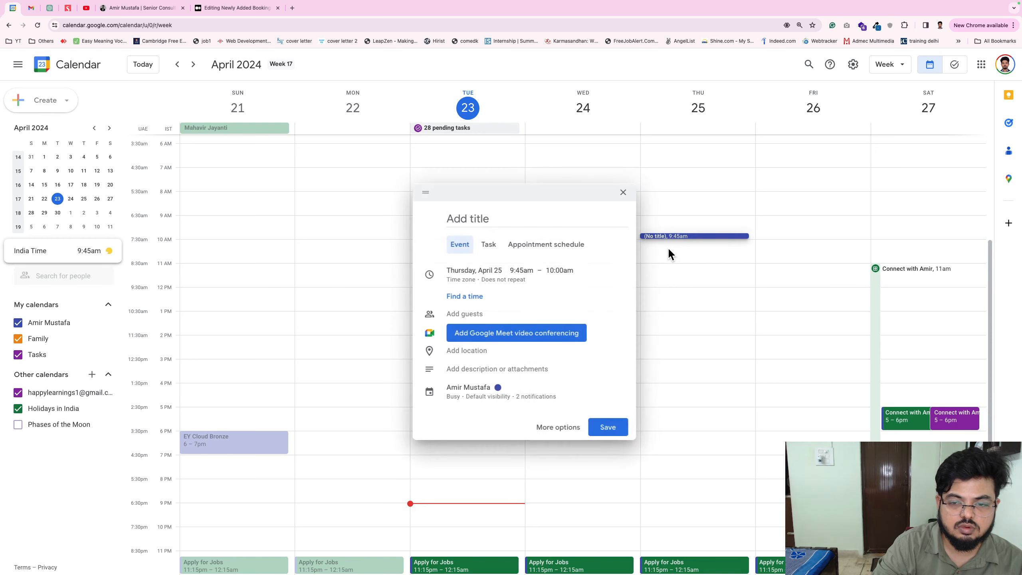
pyautogui.click(624, 193)
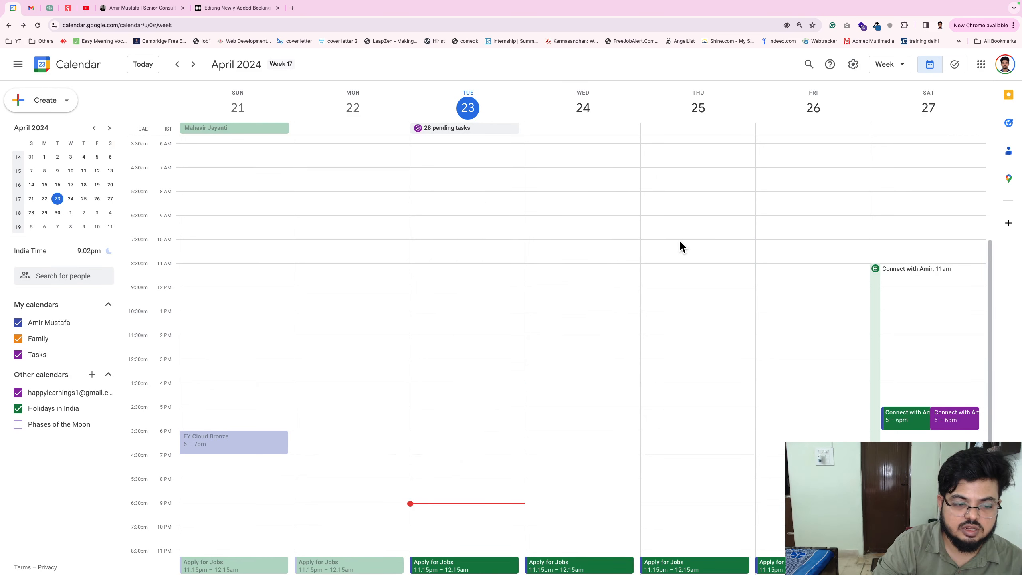
pyautogui.moveTo(681, 242); pyautogui.dragTo(682, 454)
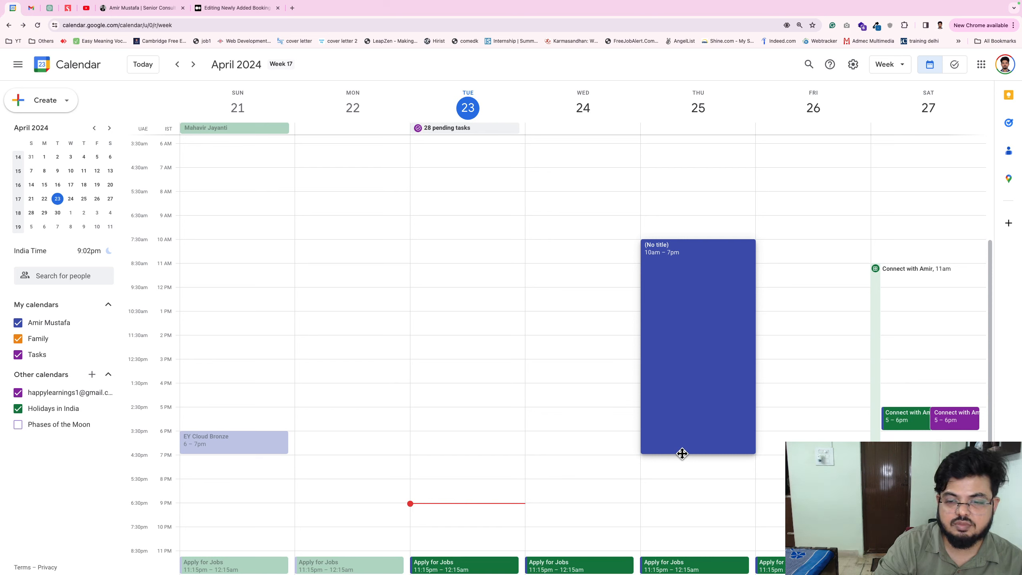
pyautogui.moveTo(682, 454); pyautogui.dragTo(681, 453)
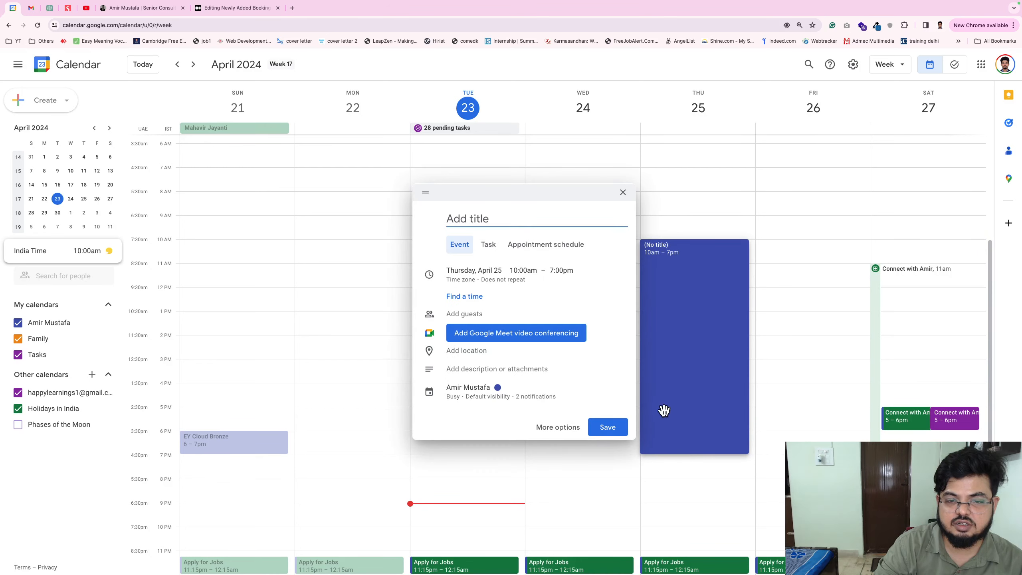
pyautogui.click(542, 253)
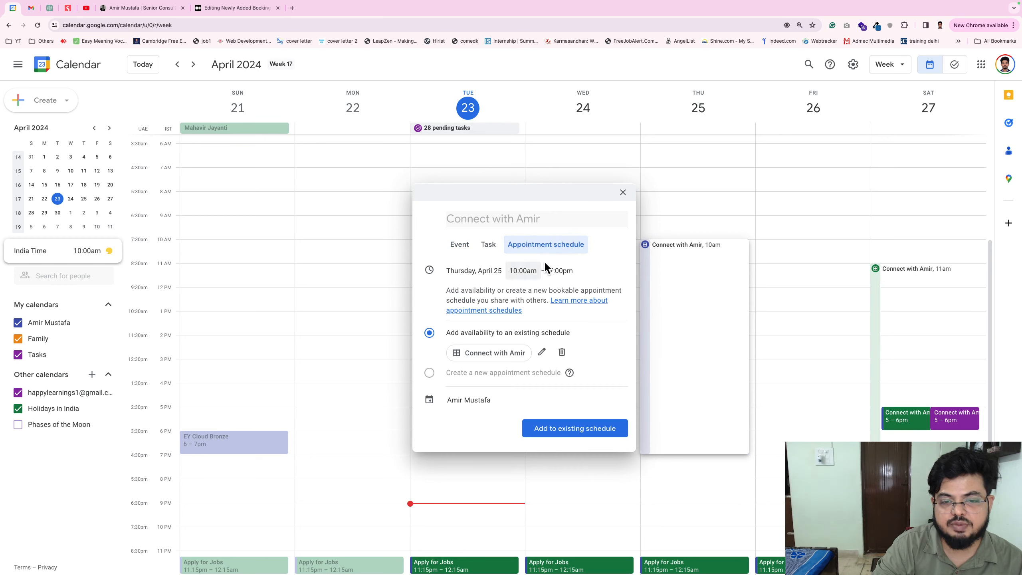
pyautogui.moveTo(541, 219); pyautogui.dragTo(445, 219)
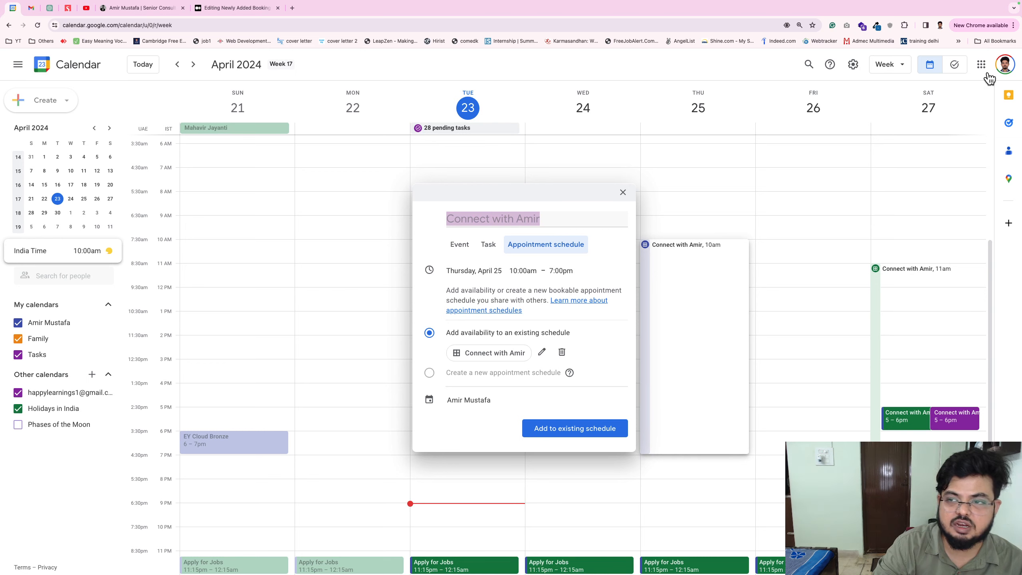
# Switch to the YouTube browser profile and open its Google Calendar week view
pyautogui.click(940, 26)
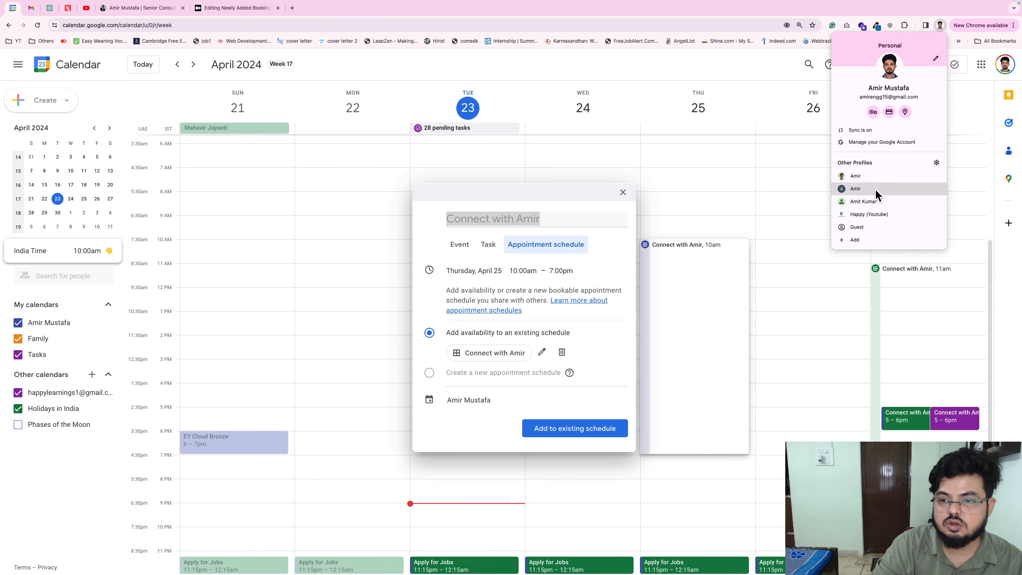
pyautogui.click(875, 210)
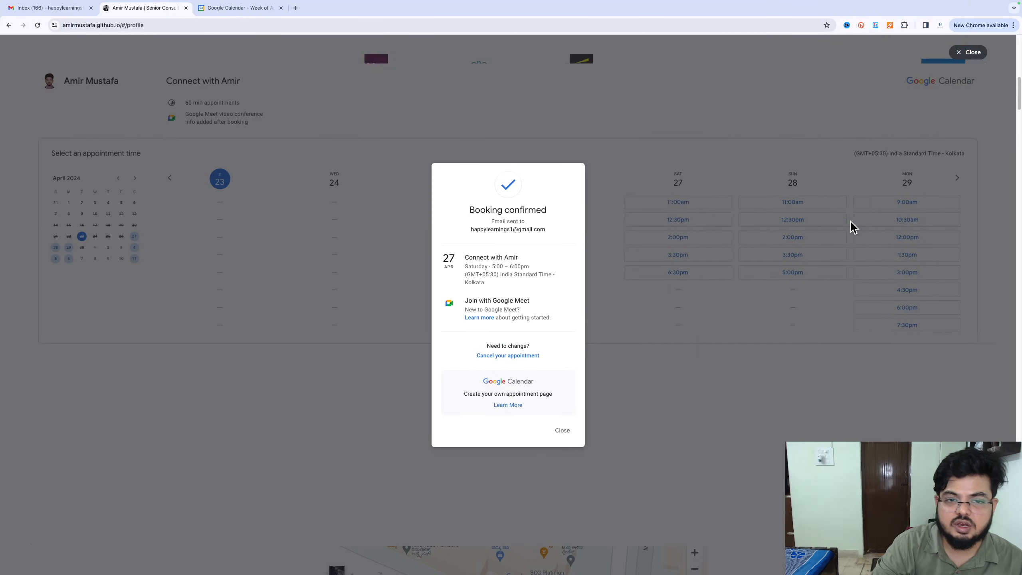
pyautogui.click(229, 8)
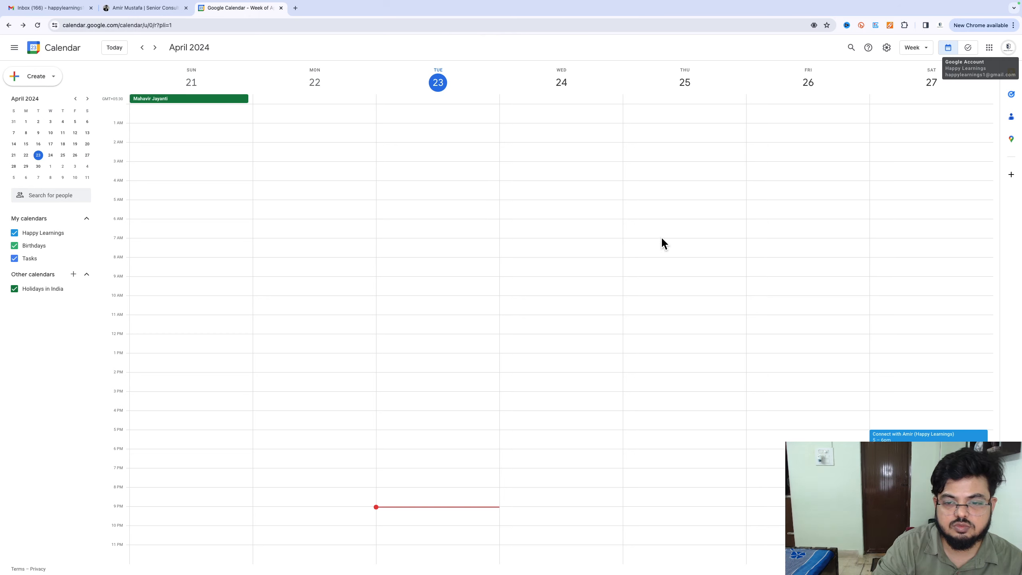
pyautogui.moveTo(661, 237); pyautogui.dragTo(683, 333)
pyautogui.click(552, 256)
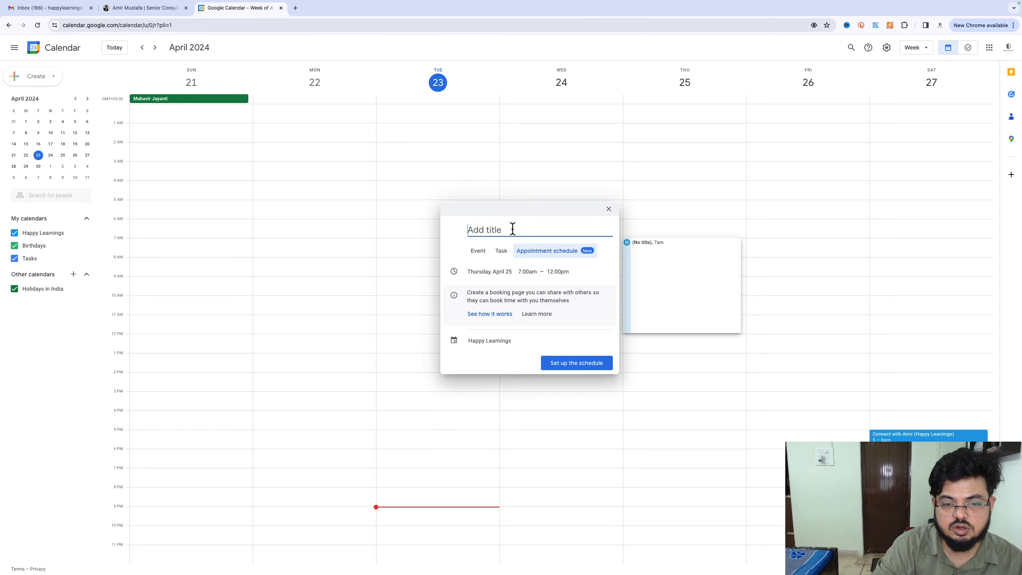
pyautogui.write('sdfsdfsddfsdf')
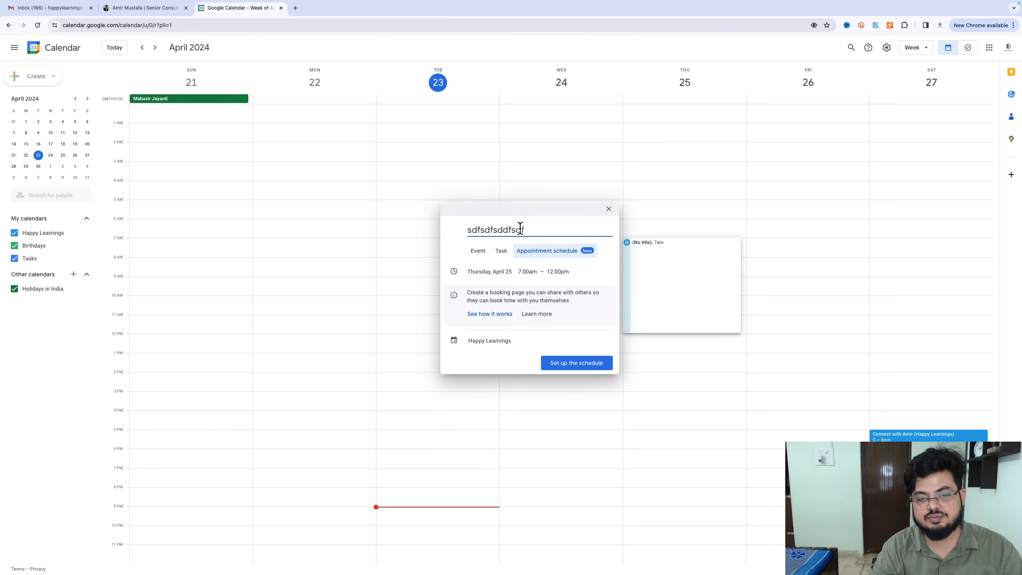
pyautogui.moveTo(520, 229); pyautogui.dragTo(463, 232)
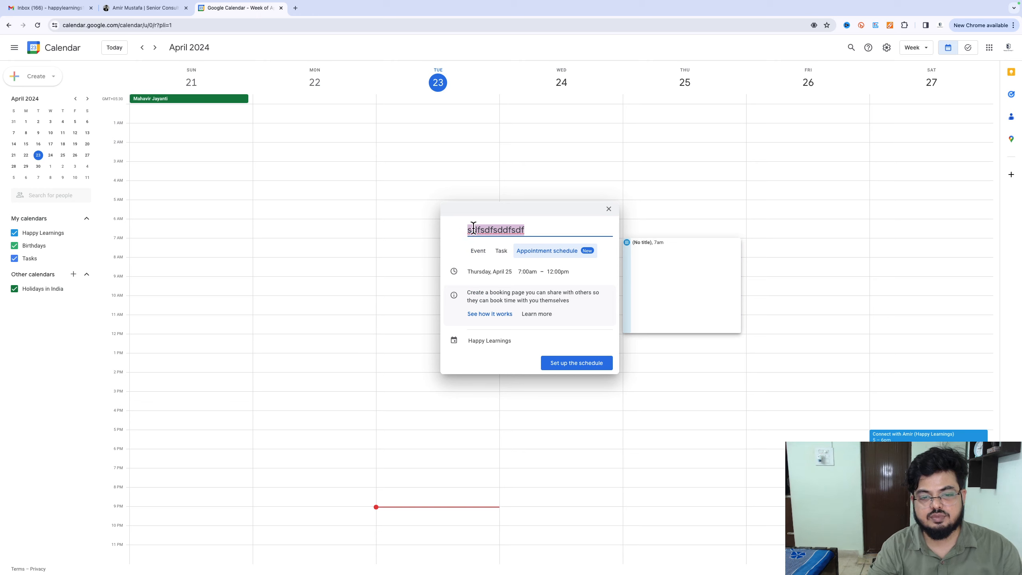
pyautogui.press('BackSpace')
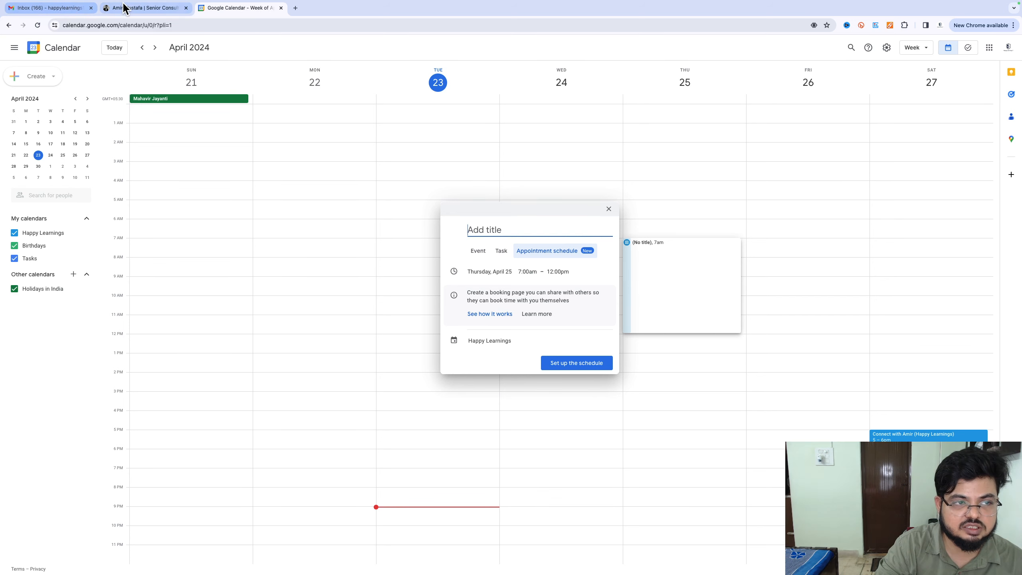
# Switch to the personal browser profile and page through the available appointment dates in the booking calendar embedded on the portfolio site
pyautogui.click(169, 8)
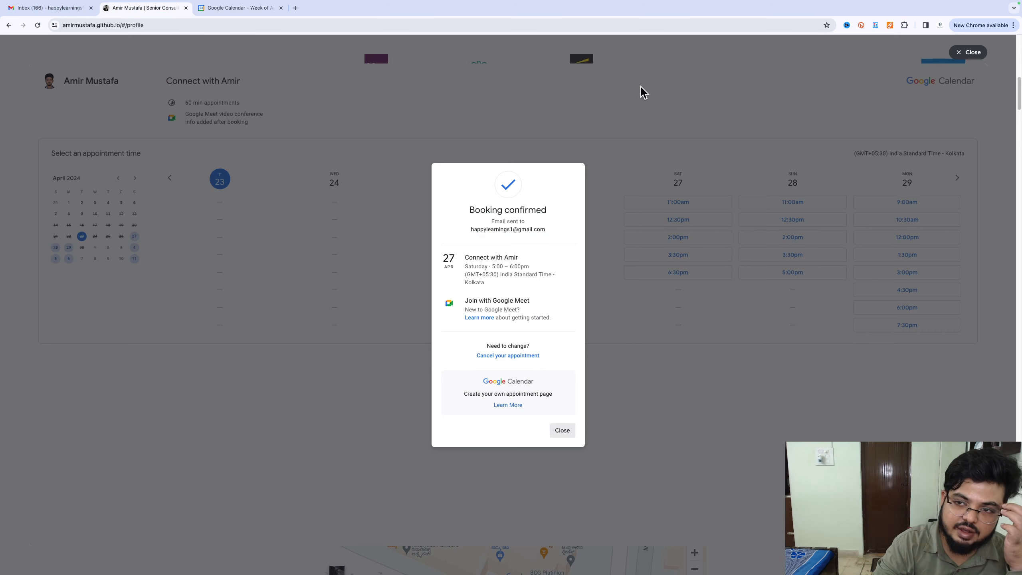
pyautogui.click(940, 25)
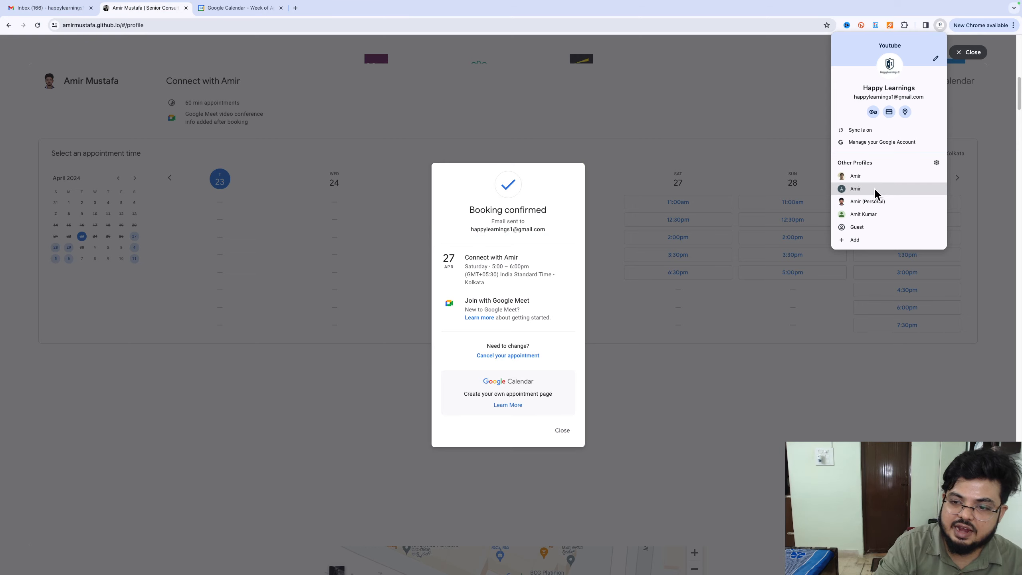
pyautogui.click(868, 201)
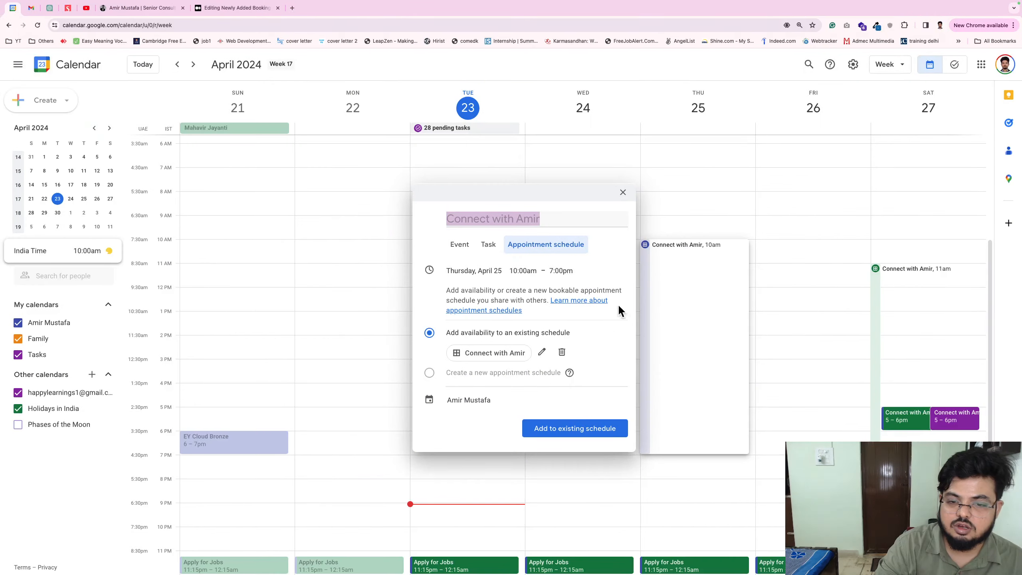
pyautogui.click(142, 8)
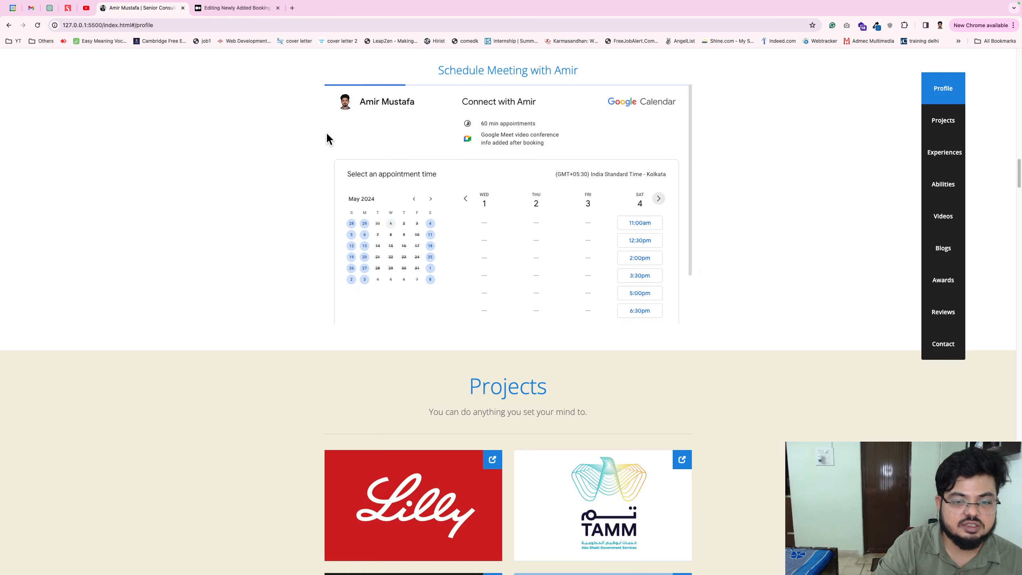
pyautogui.click(466, 198)
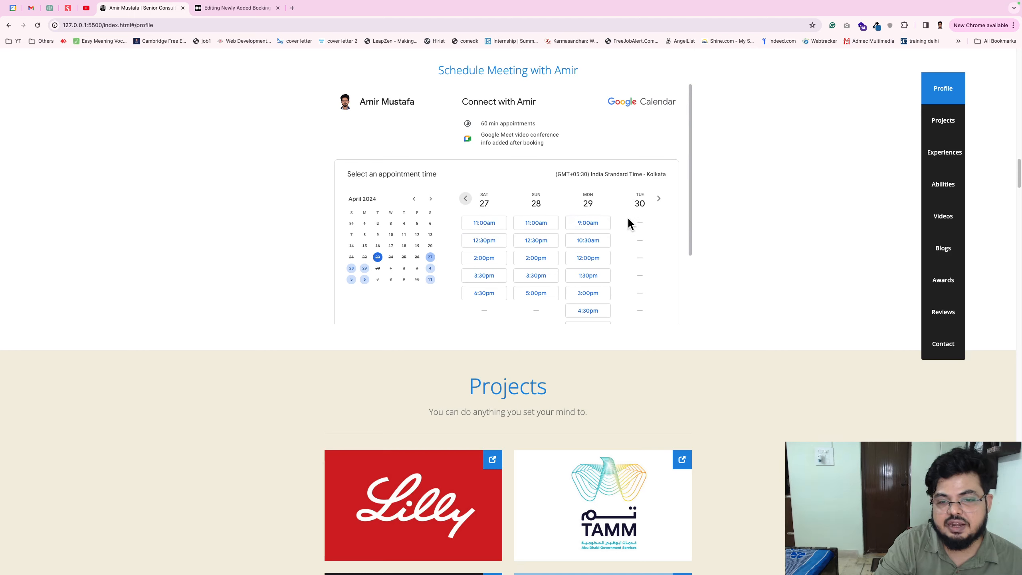
pyautogui.click(659, 199)
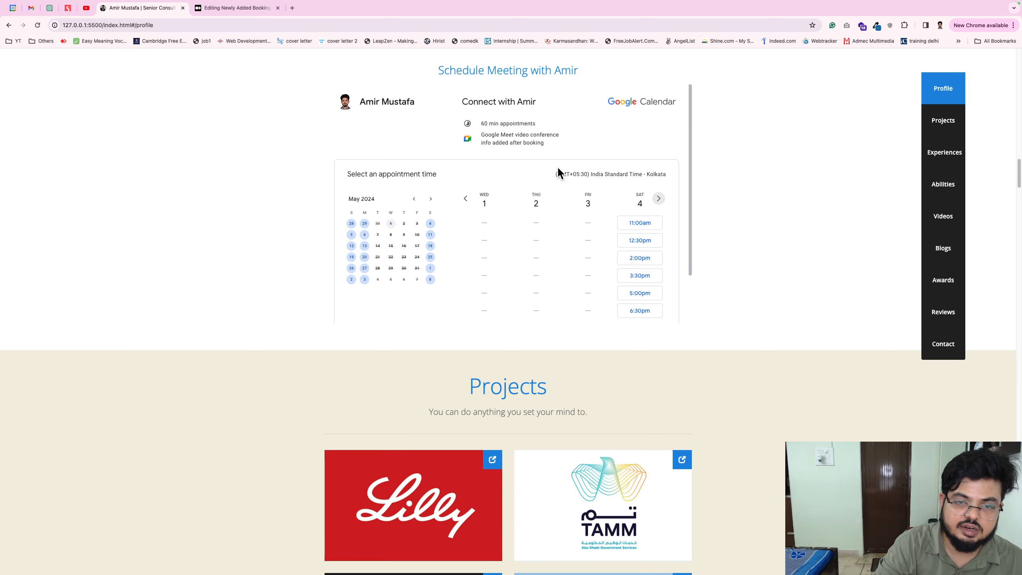
# Glance at the Gmail inbox, then discard the Thursday, April 25 appointment schedule draft in the personal Google Calendar
pyautogui.click(38, 8)
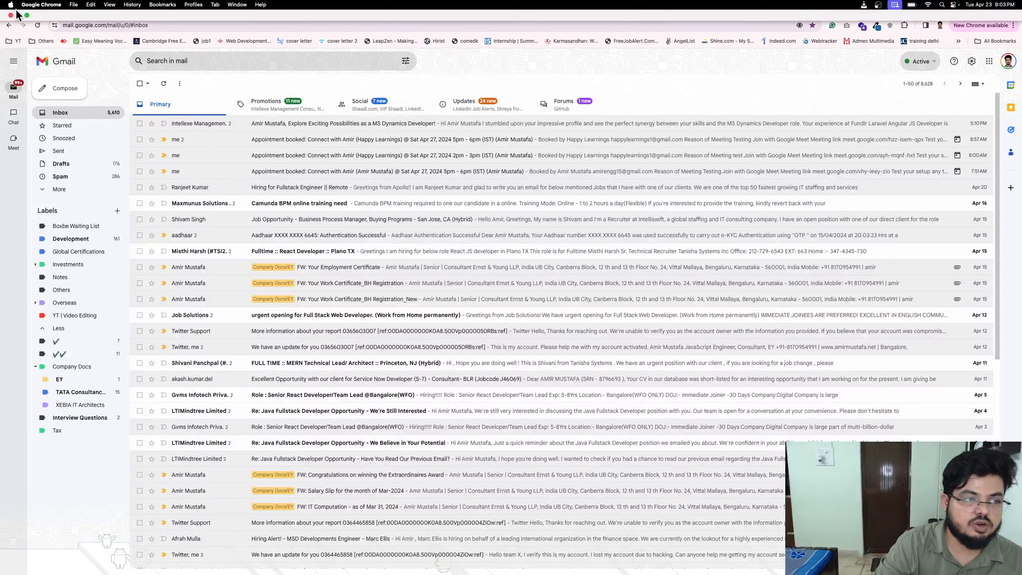
pyautogui.click(13, 8)
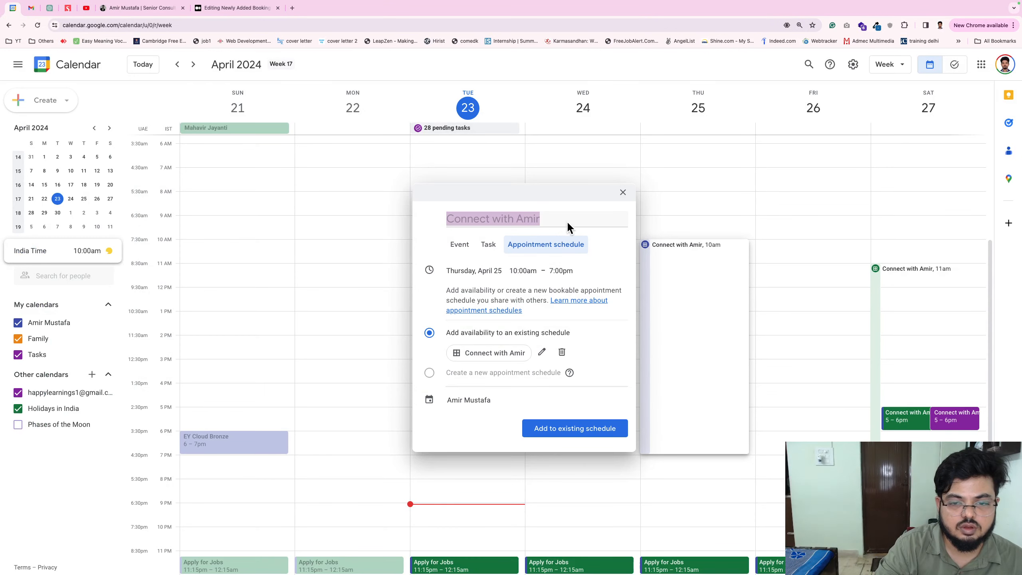
pyautogui.click(545, 244)
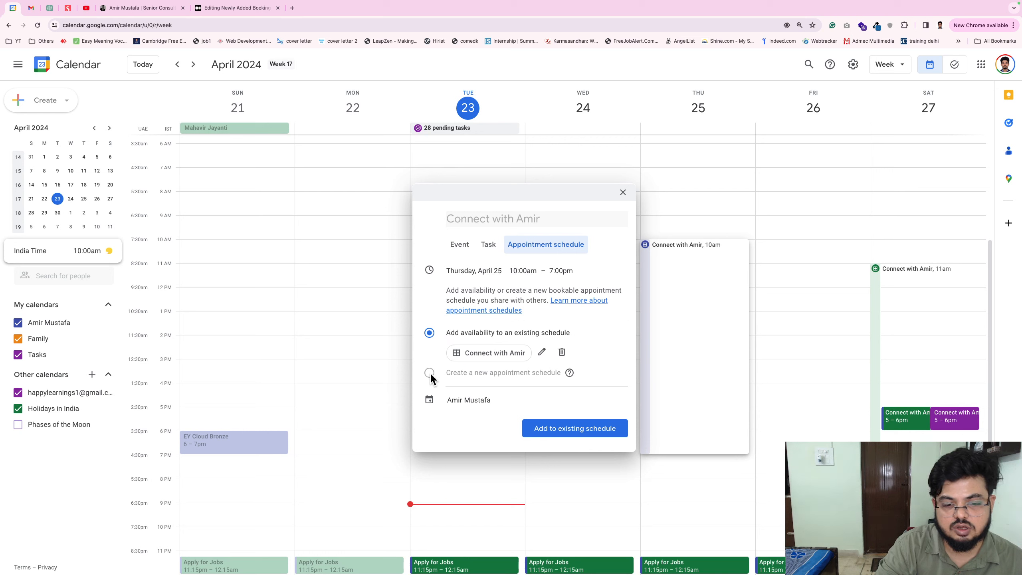
pyautogui.click(623, 192)
# Switch to the YouTube browser profile and dismiss the booking confirmation on the portfolio site
pyautogui.click(939, 25)
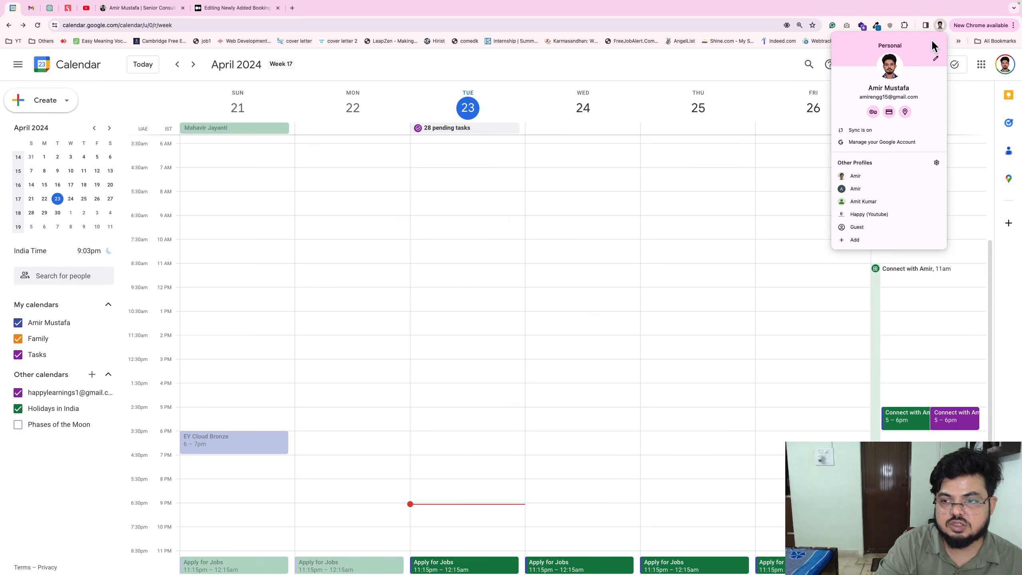
pyautogui.click(869, 214)
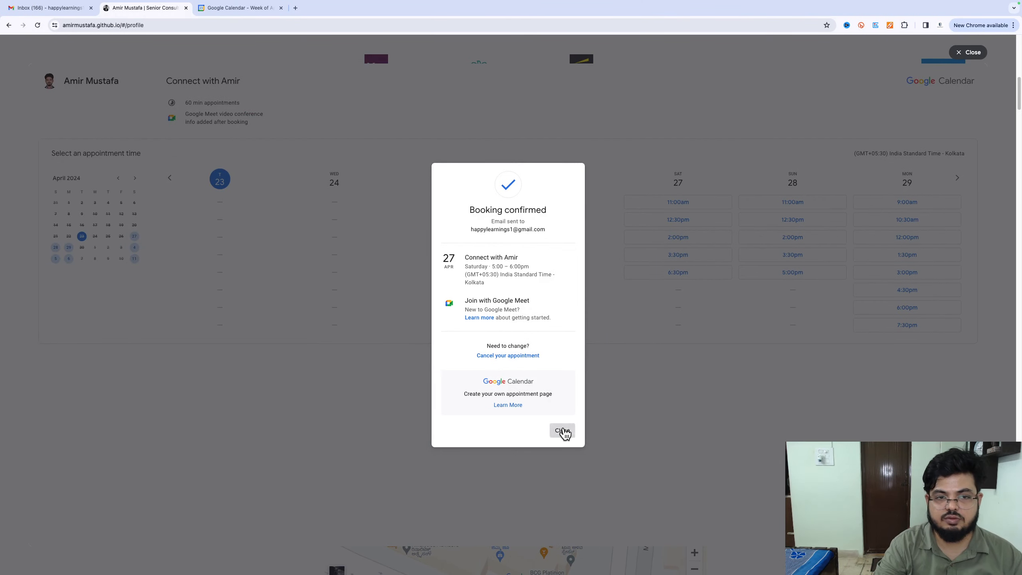
pyautogui.click(562, 429)
# Discard the untitled appointment schedule draft in this profile's Google Calendar and reload the calendar page
pyautogui.click(244, 8)
pyautogui.click(609, 208)
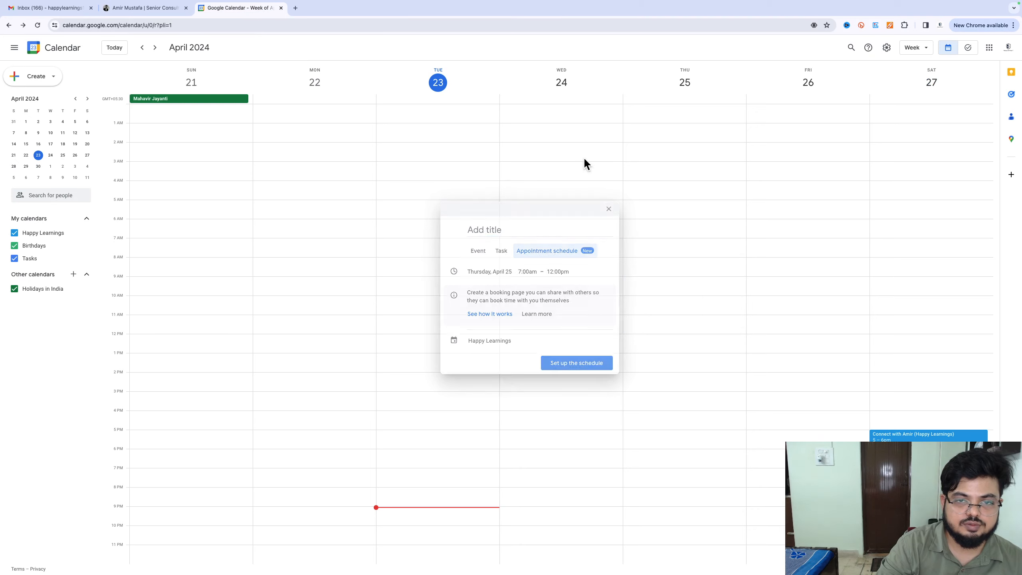
pyautogui.click(597, 25)
pyautogui.press('Return')
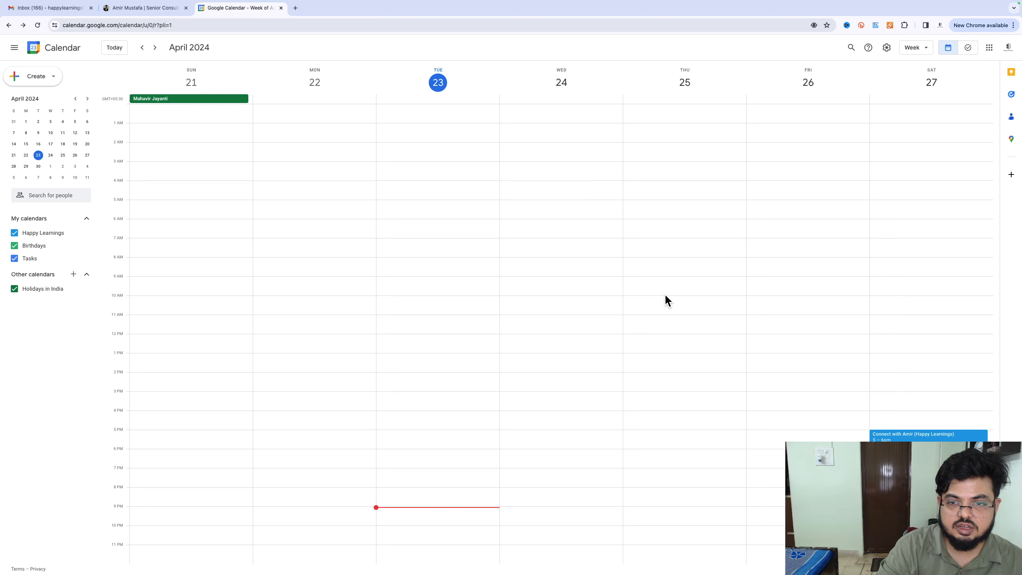
# Mark Thursday, April 25 from 10:00am to 9:00pm as an appointment schedule titled "Connect with Happy Learnings"
pyautogui.moveTo(666, 297); pyautogui.dragTo(668, 507)
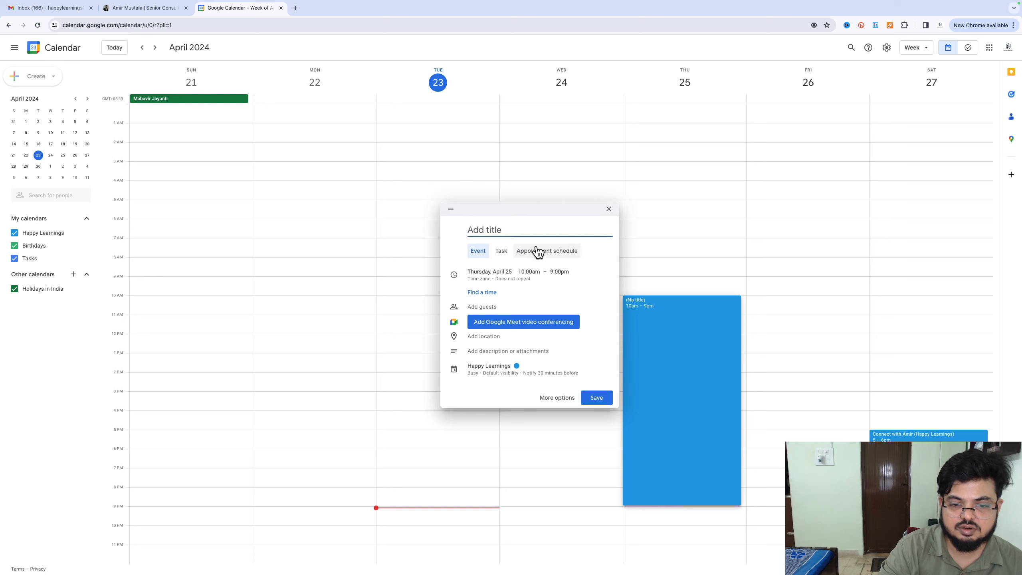
pyautogui.click(556, 254)
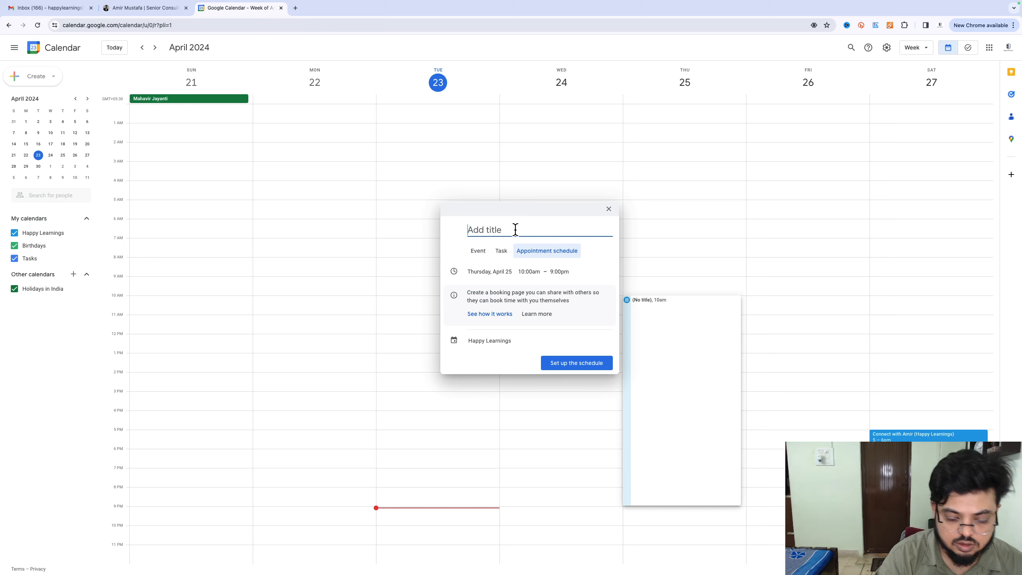
pyautogui.write('Connect with Happy Learnings')
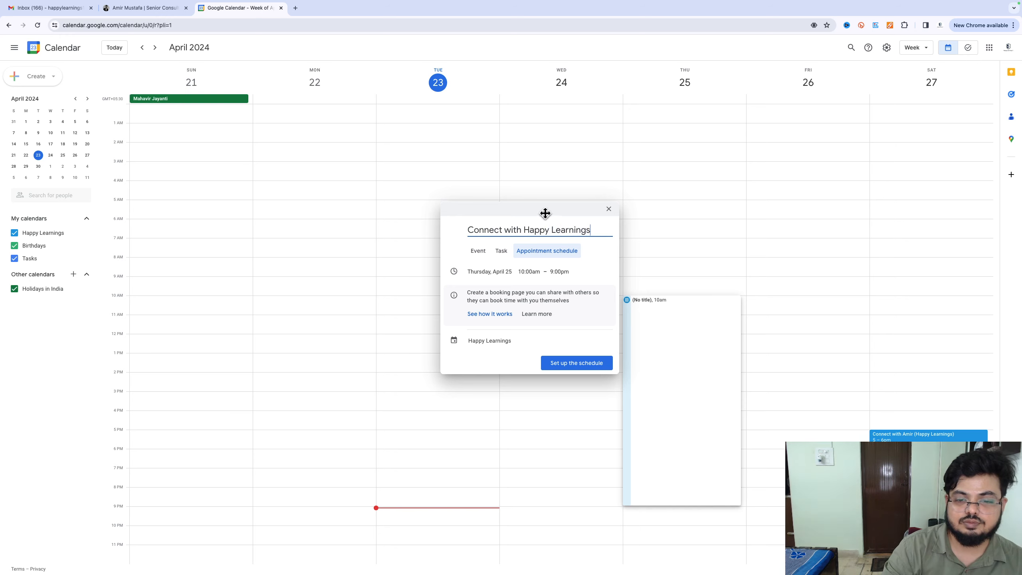
pyautogui.moveTo(591, 232); pyautogui.dragTo(544, 227)
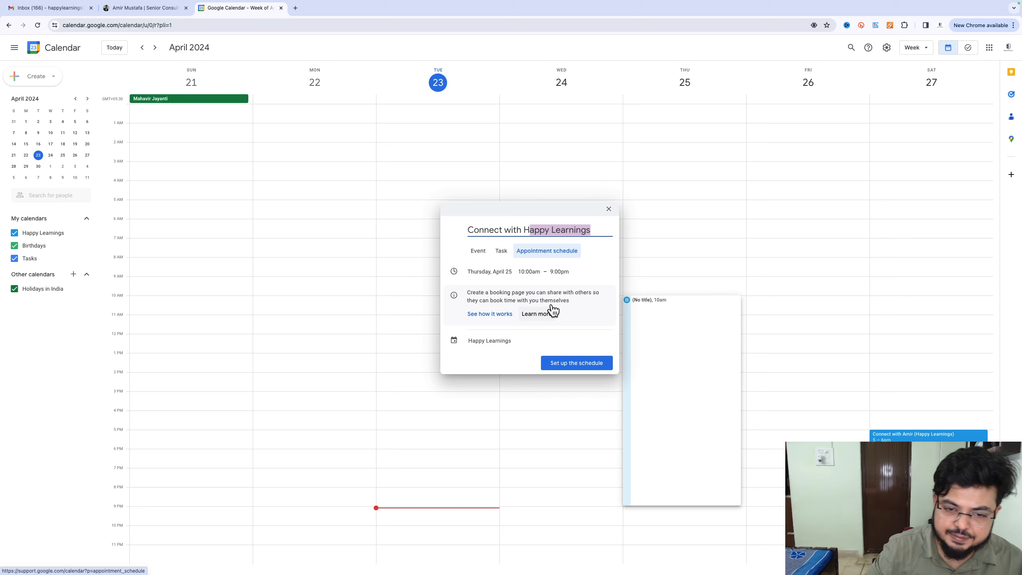
# Go through the introduction to how appointment schedules work and close it
pyautogui.click(490, 316)
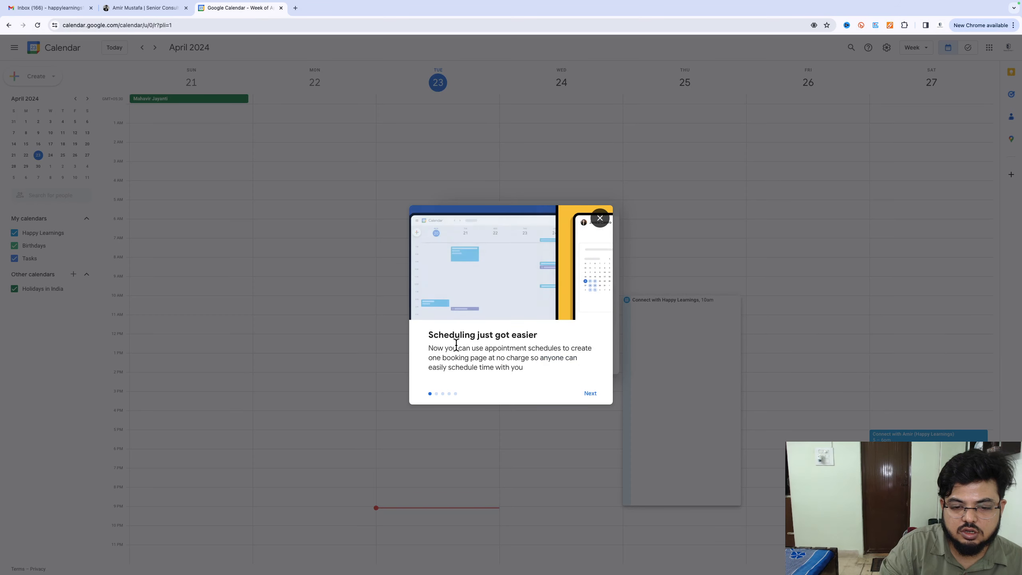
pyautogui.click(589, 393)
pyautogui.click(591, 394)
pyautogui.click(590, 394)
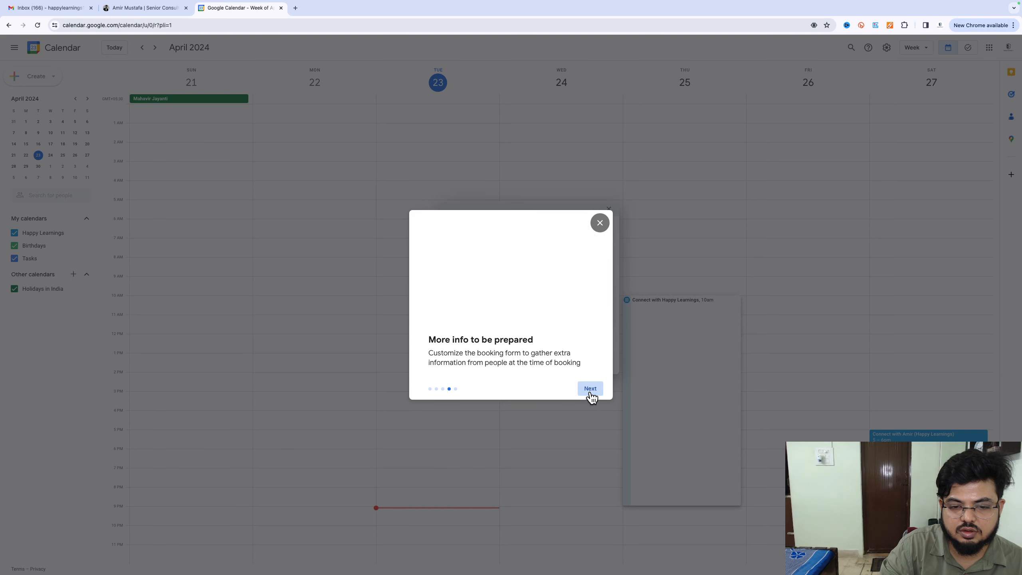
pyautogui.click(590, 393)
pyautogui.click(600, 219)
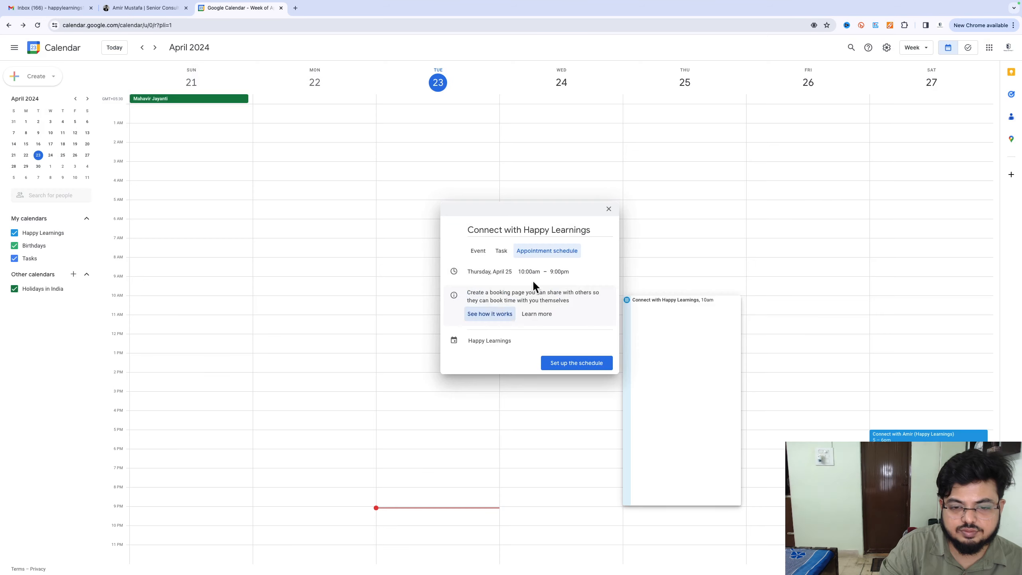
# Begin setting up the bookable schedule and set its appointment duration to 30 minutes after trying 15 minutes
pyautogui.click(564, 363)
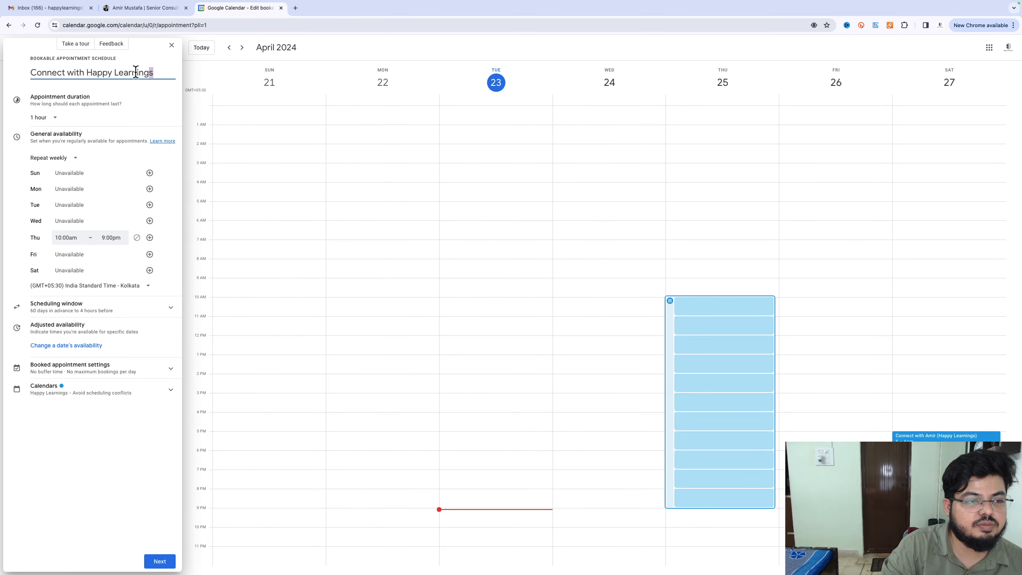
pyautogui.moveTo(154, 73); pyautogui.dragTo(32, 74)
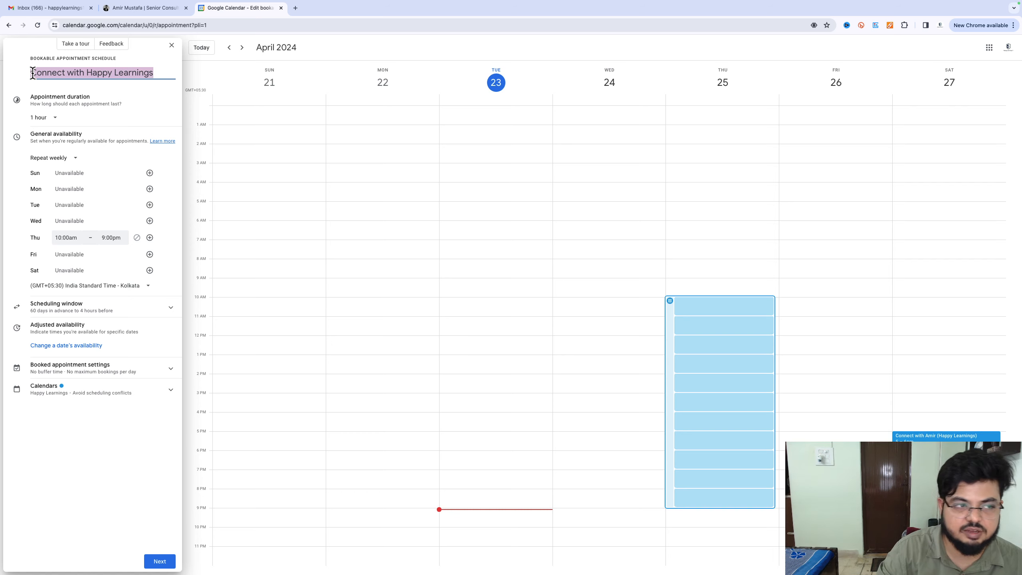
pyautogui.click(56, 120)
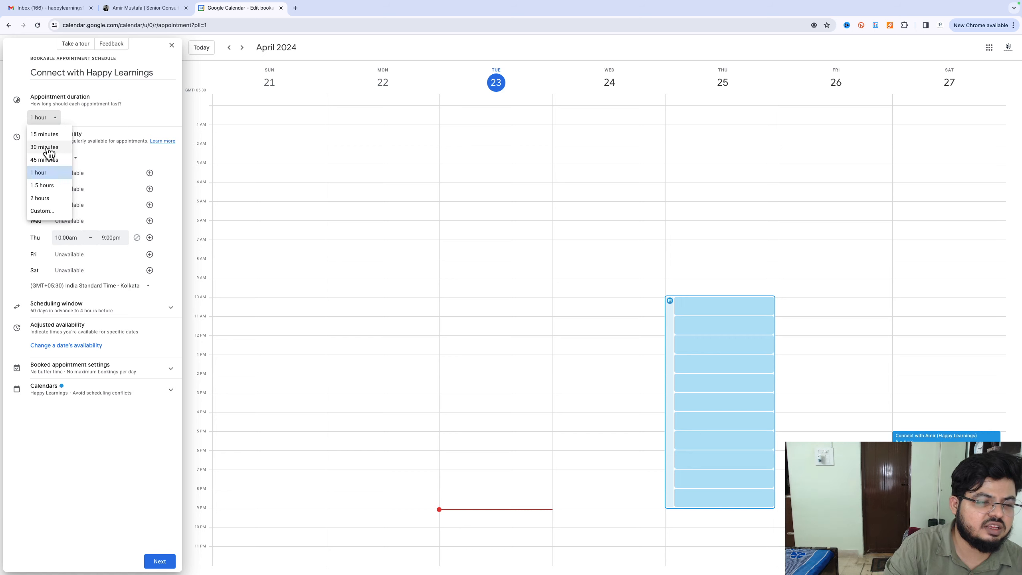
pyautogui.click(47, 148)
pyautogui.click(64, 118)
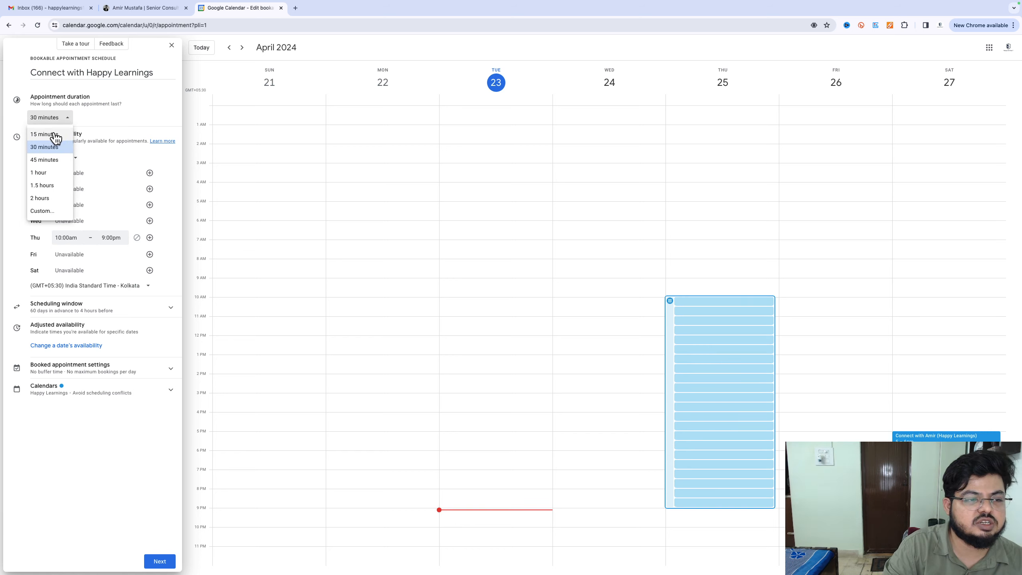
pyautogui.click(48, 135)
pyautogui.click(56, 117)
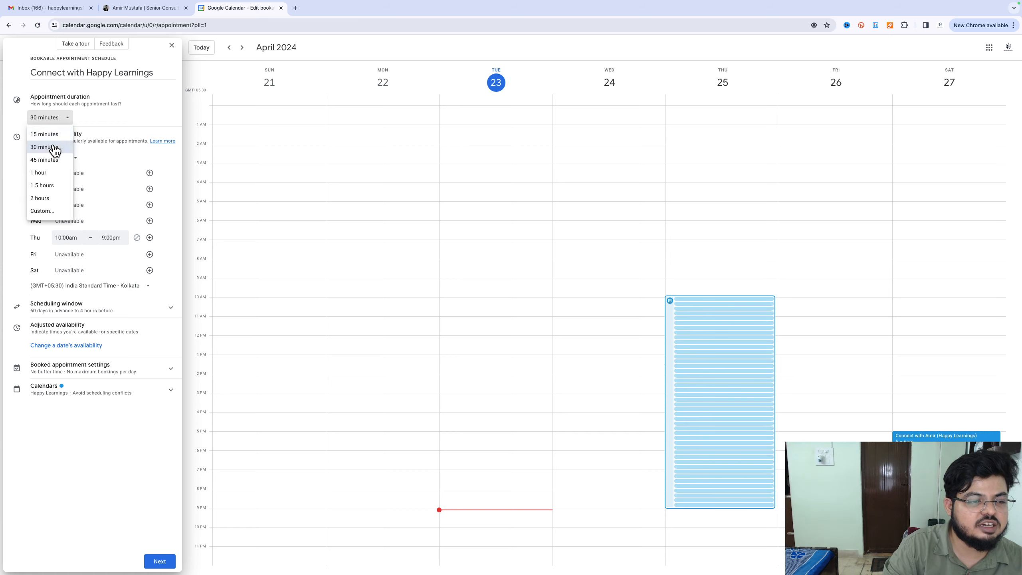
pyautogui.click(55, 150)
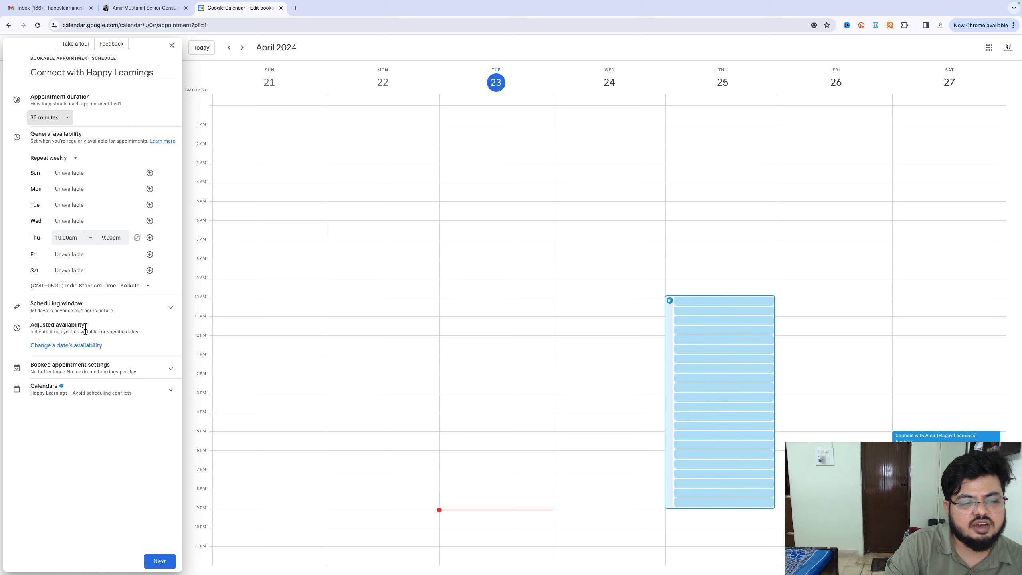
# Set the scheduling window's maximum advance booking time to 90 days and show the booked appointment settings
pyautogui.click(118, 309)
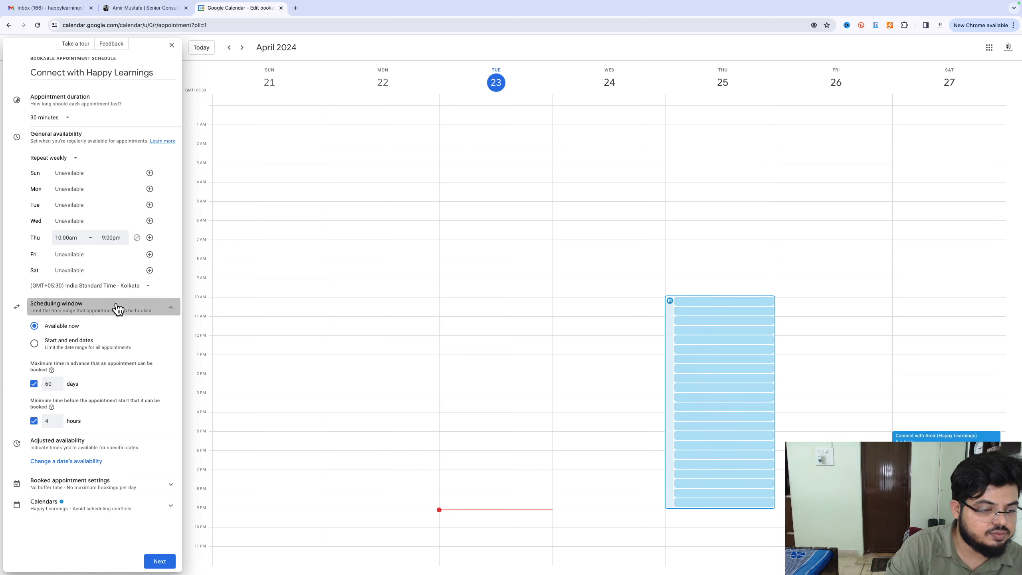
pyautogui.click(118, 309)
pyautogui.click(117, 308)
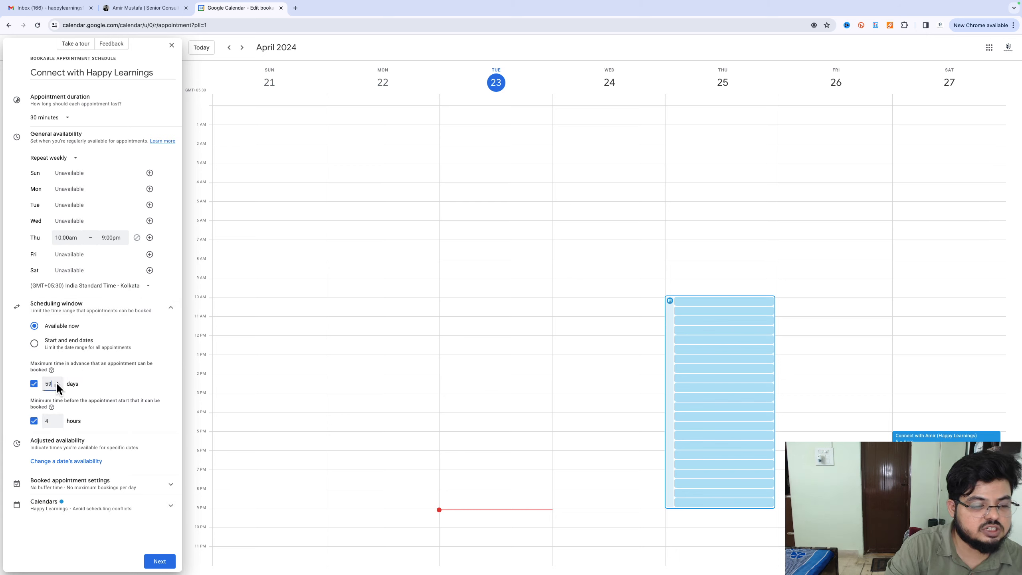
pyautogui.click(58, 382)
pyautogui.moveTo(55, 384); pyautogui.dragTo(43, 386)
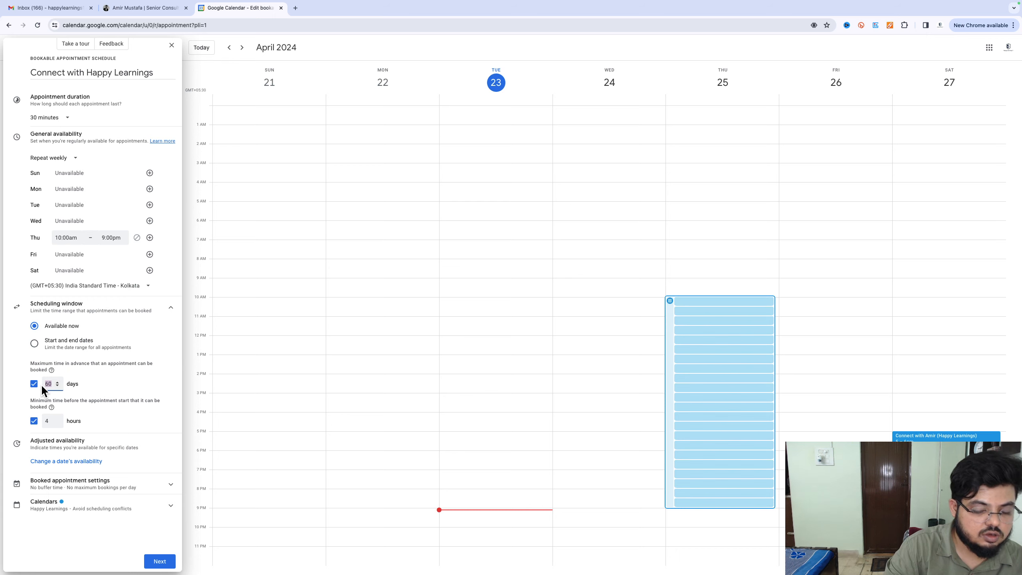
pyautogui.write('90')
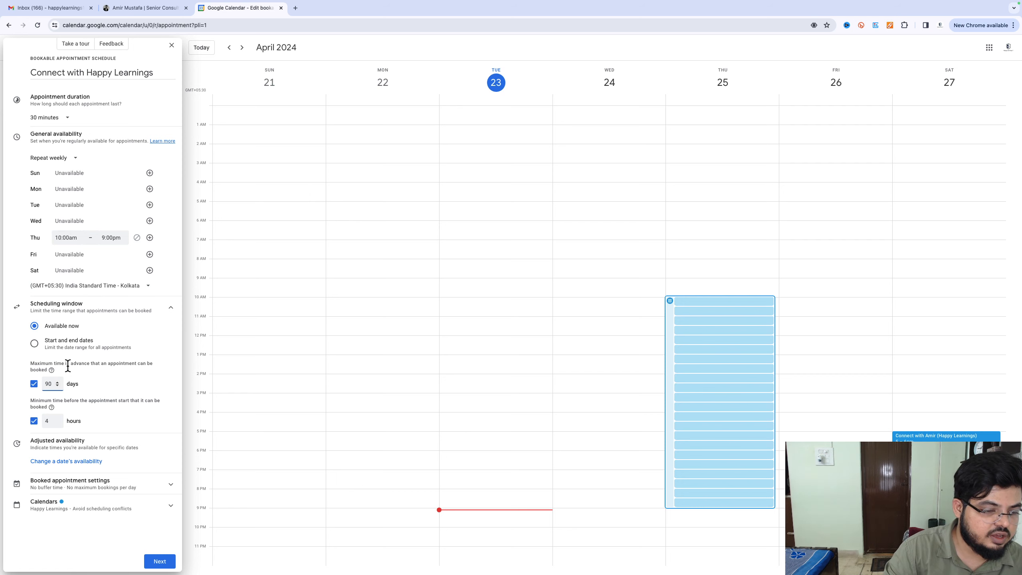
pyautogui.click(69, 485)
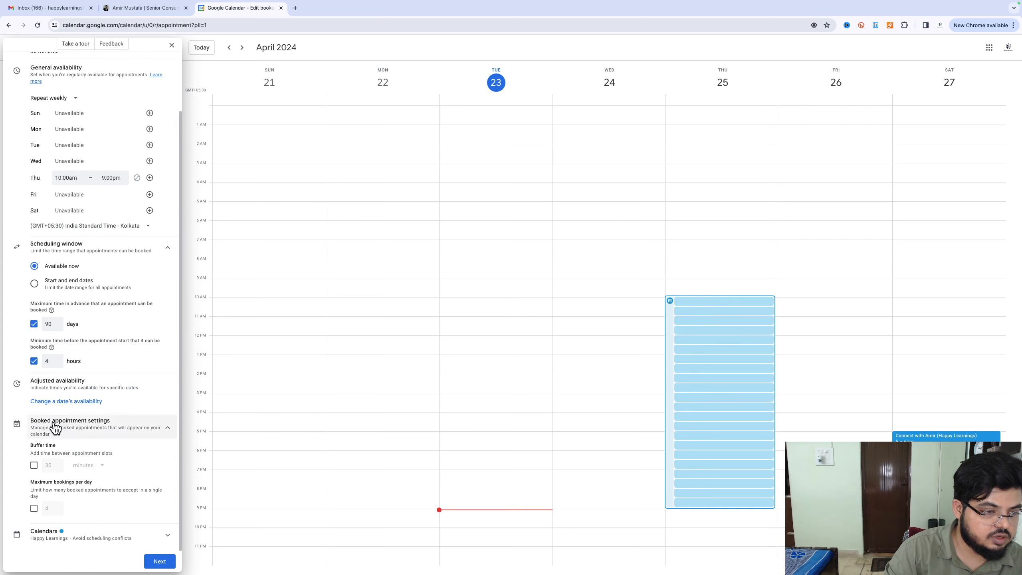
# Add a 30-minute buffer time between appointment slots after trying 60 minutes
pyautogui.scroll(2, 57, 402)
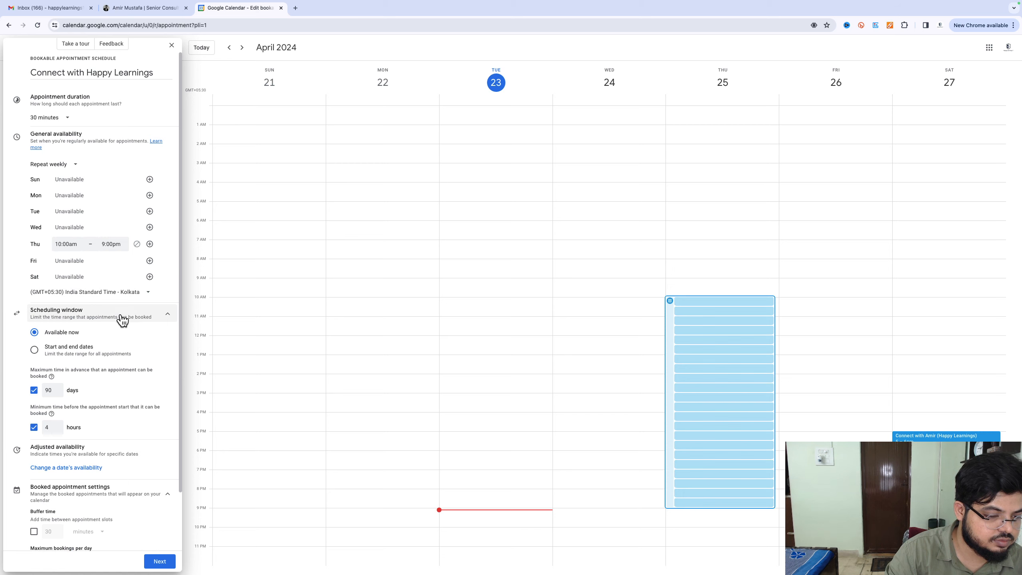
pyautogui.scroll(-2, 116, 336)
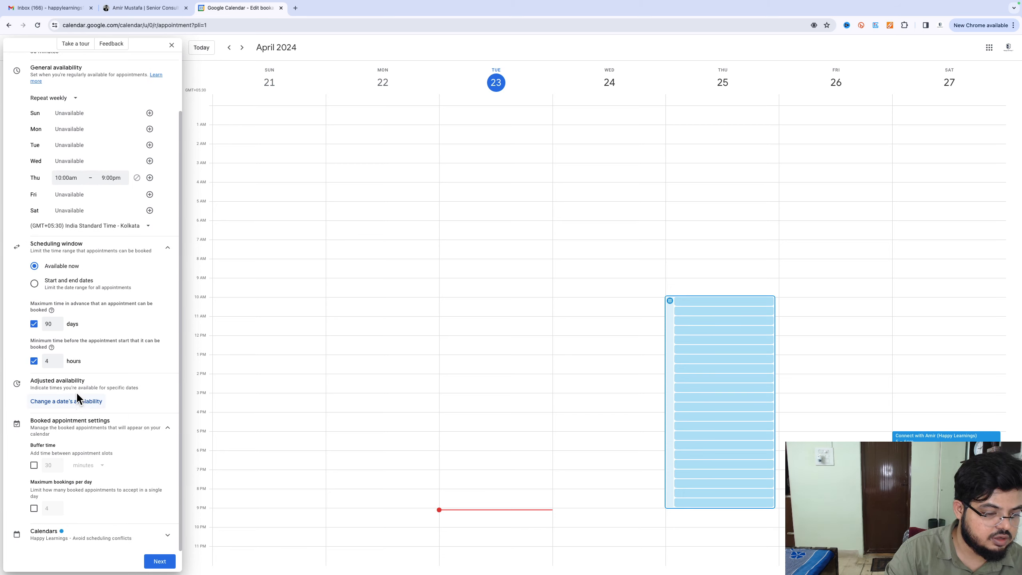
pyautogui.click(34, 465)
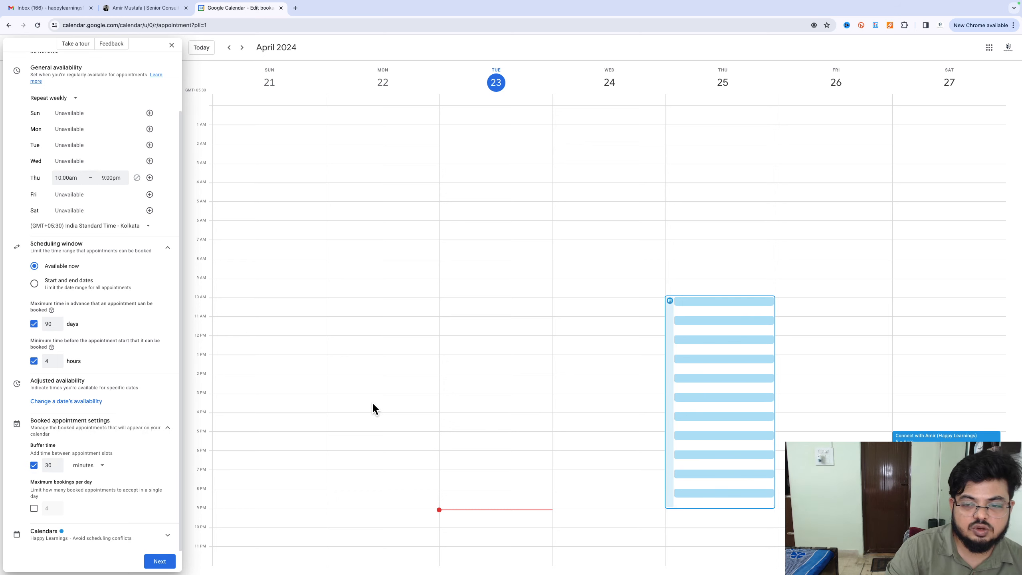
pyautogui.click(59, 462)
pyautogui.click(59, 462)
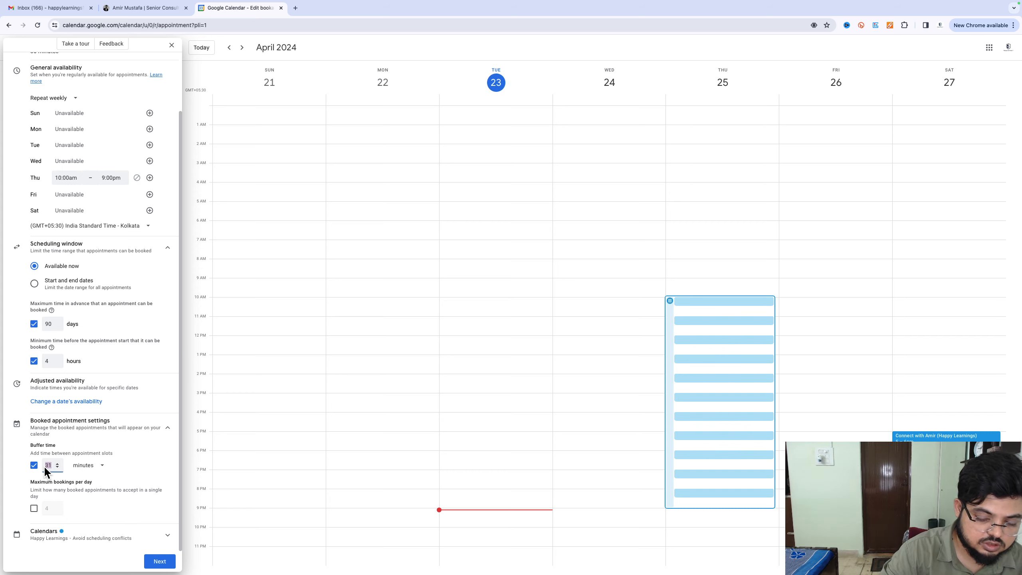
pyautogui.write('60')
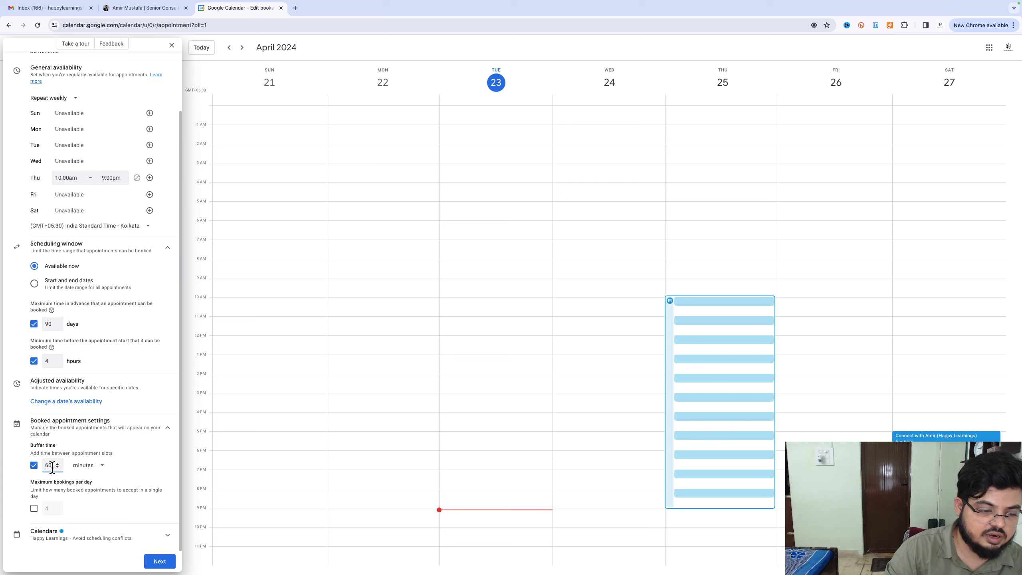
pyautogui.moveTo(53, 466); pyautogui.dragTo(44, 466)
pyautogui.write('30')
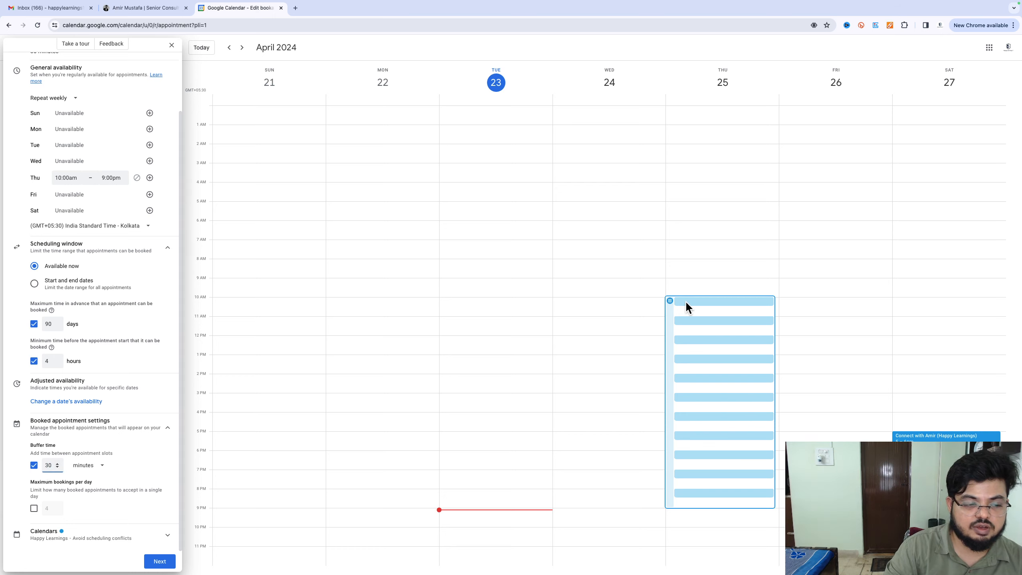
pyautogui.click(34, 465)
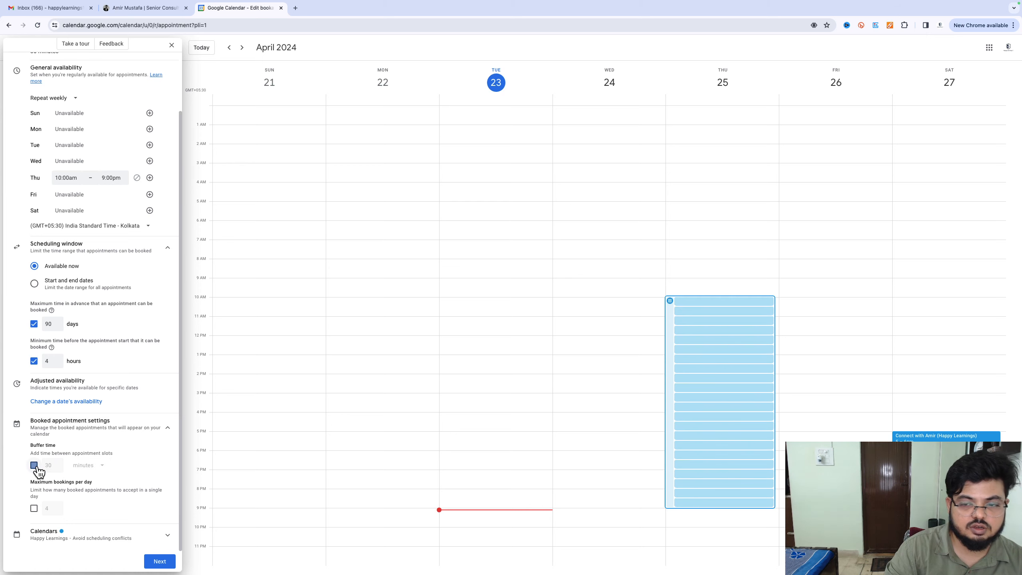
pyautogui.click(35, 465)
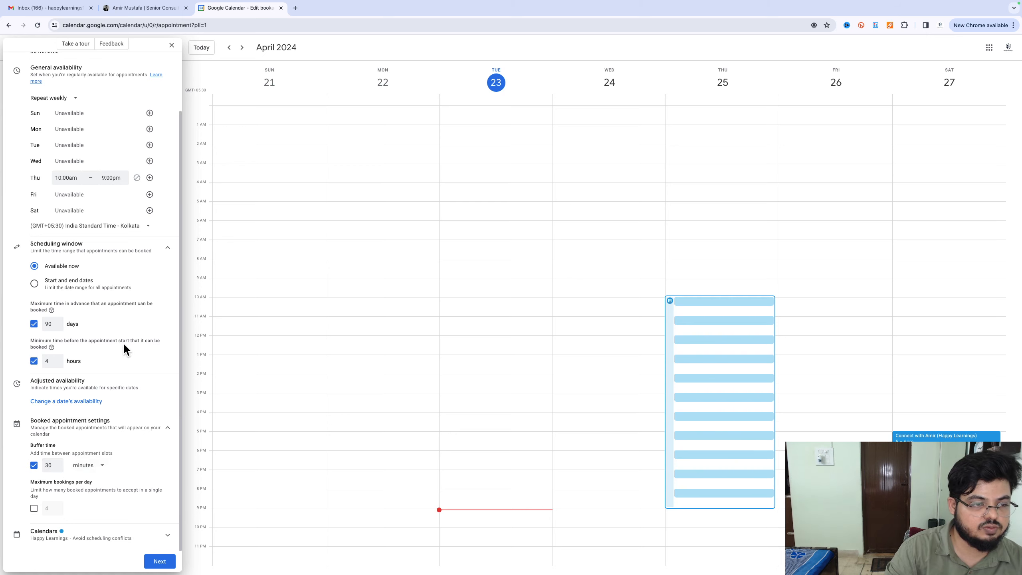
# Proceed to the booking page details and add an optional phone number item to the booking form
pyautogui.click(160, 561)
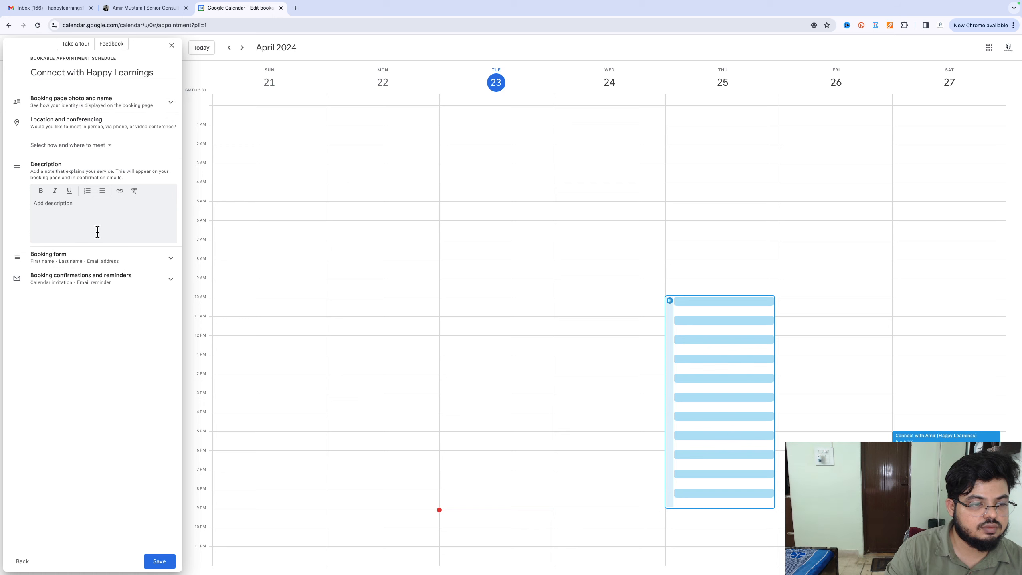
pyautogui.click(164, 262)
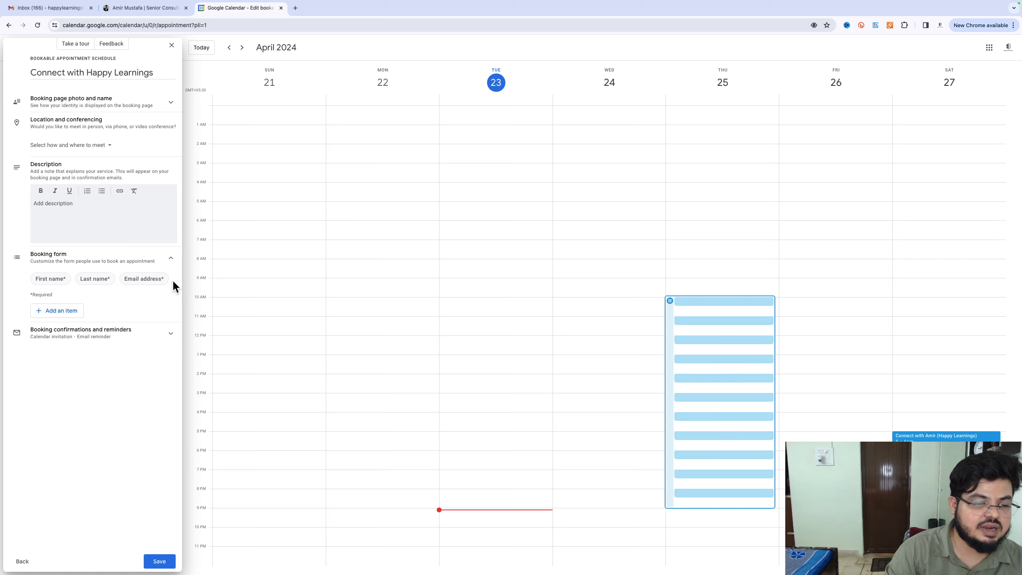
pyautogui.click(64, 317)
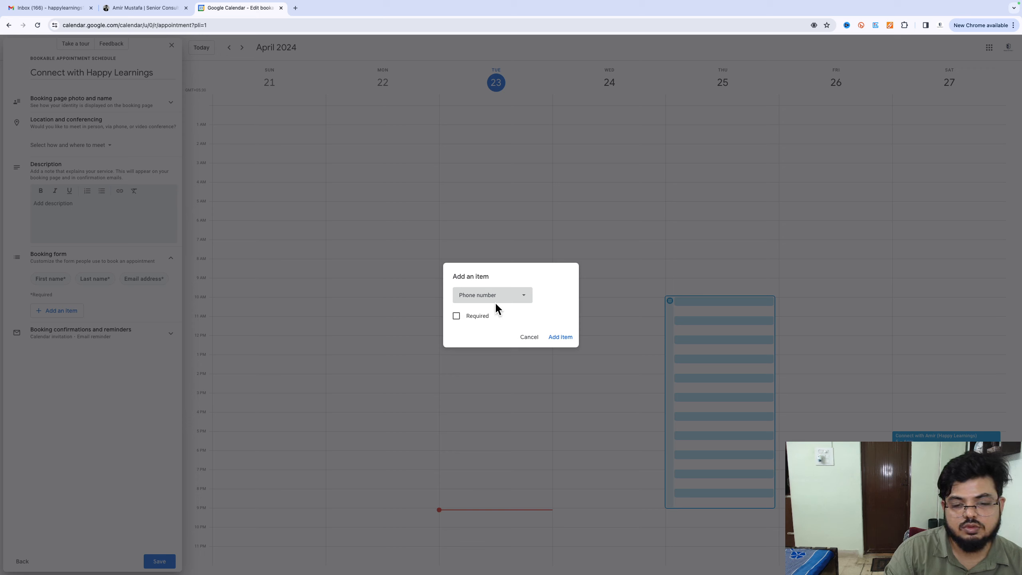
pyautogui.click(552, 336)
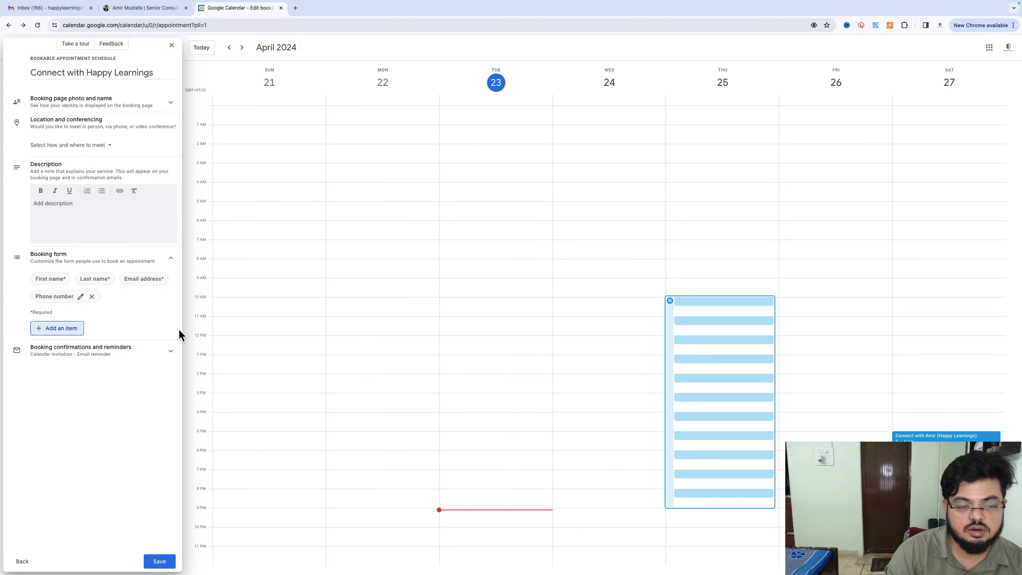
# Add a required custom item named "Reason for Meeting" to the booking form and save the appointment schedule
pyautogui.click(64, 331)
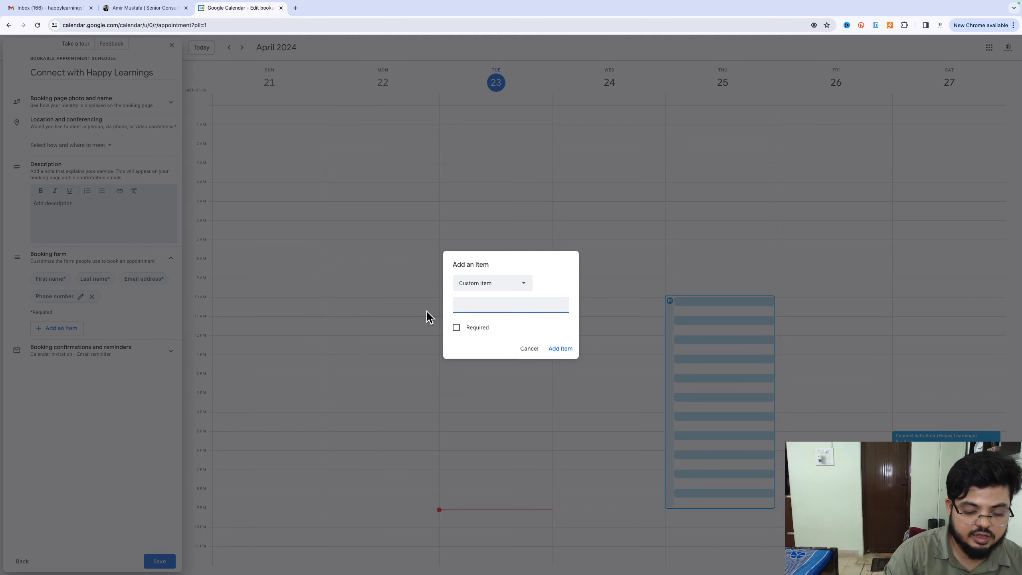
pyautogui.write('Reason f')
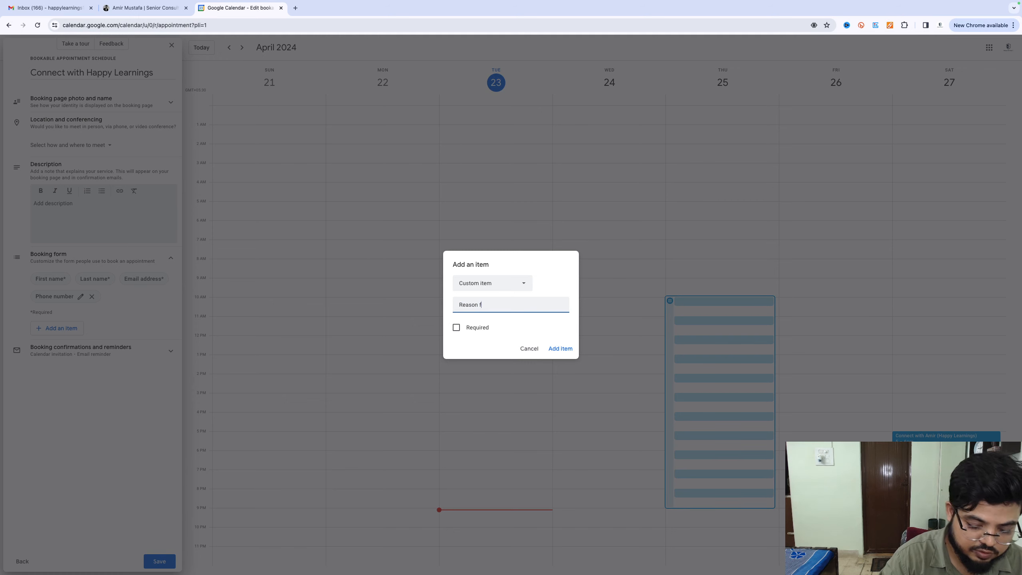
pyautogui.write('or Meet')
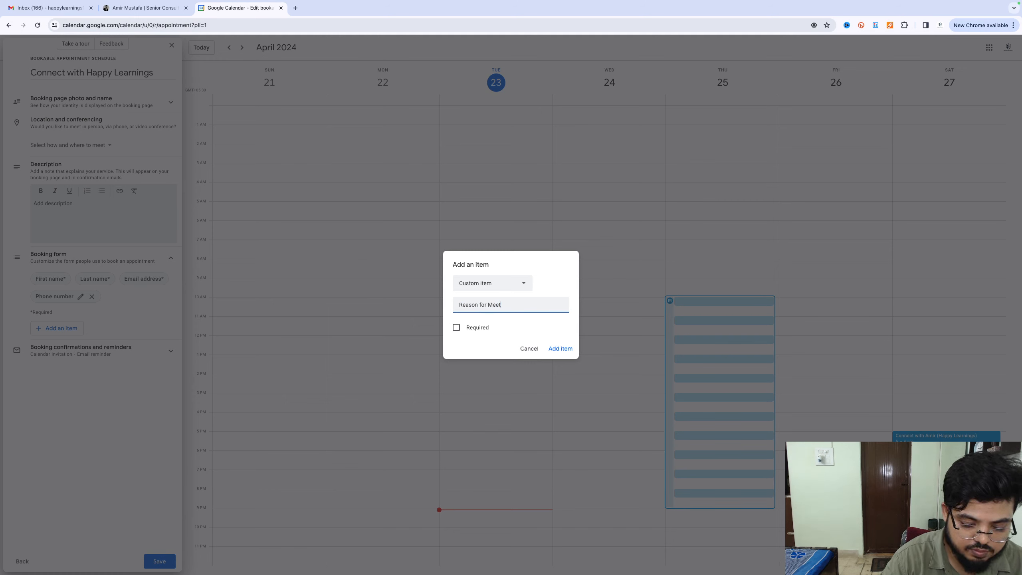
pyautogui.write('ing')
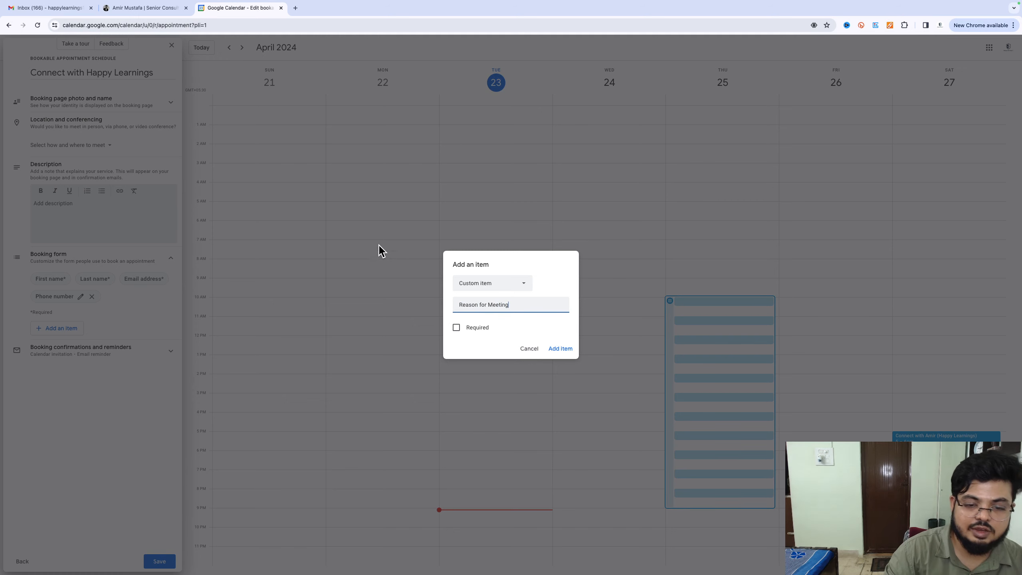
pyautogui.click(456, 327)
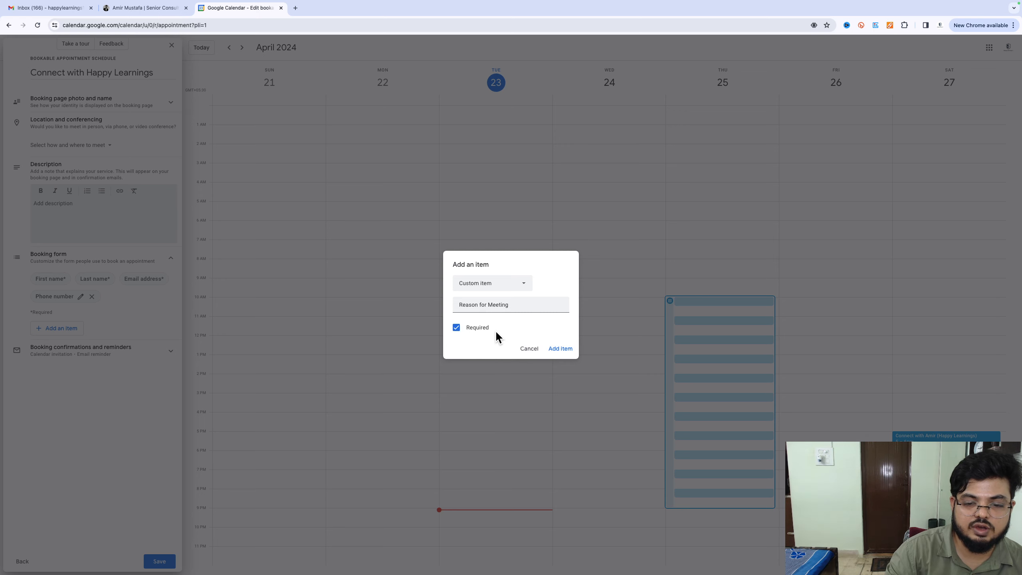
pyautogui.click(559, 349)
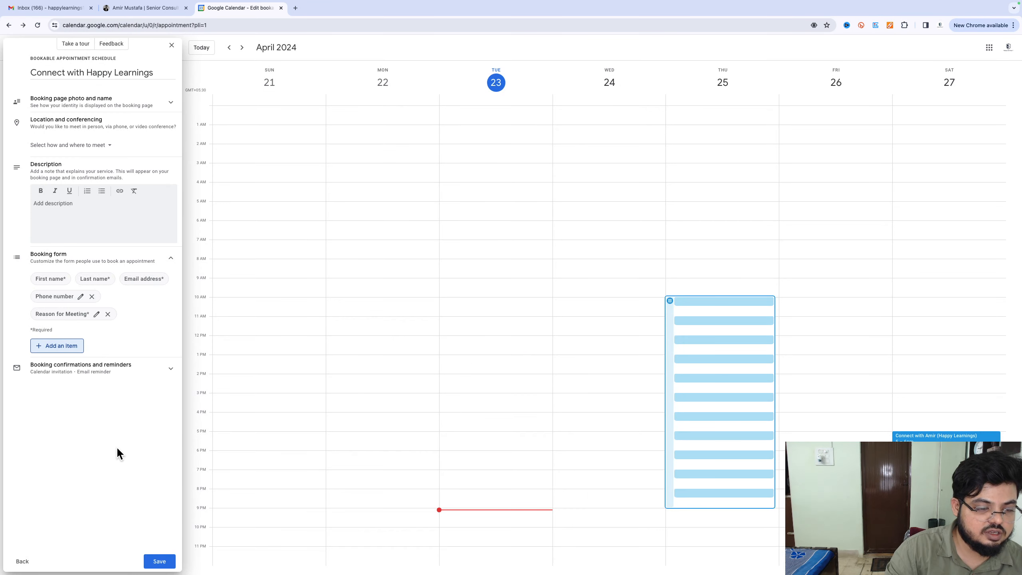
pyautogui.click(160, 561)
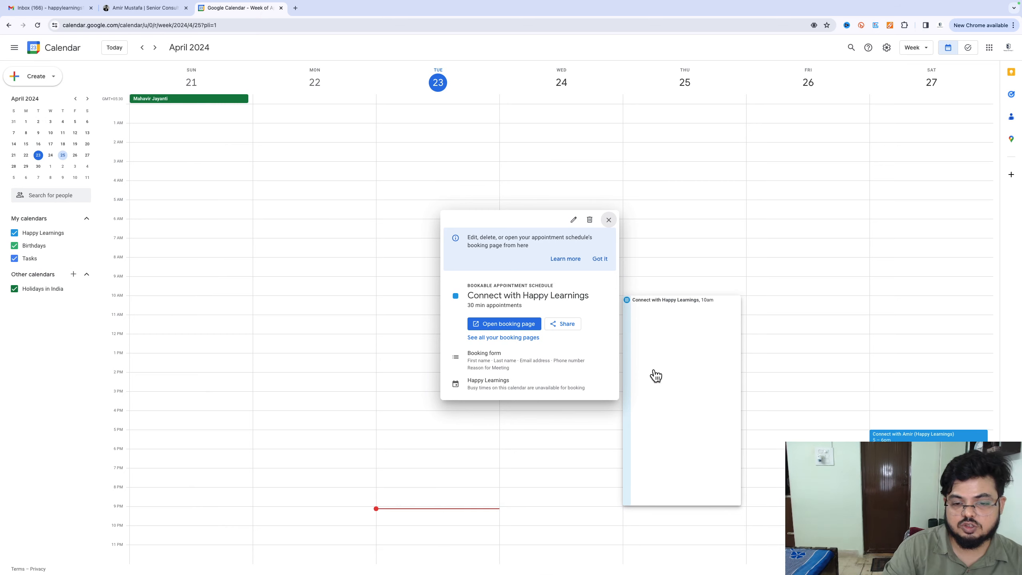
# View the new schedule's booking page with its bookable times, and close it along with the schedule's details
pyautogui.click(513, 325)
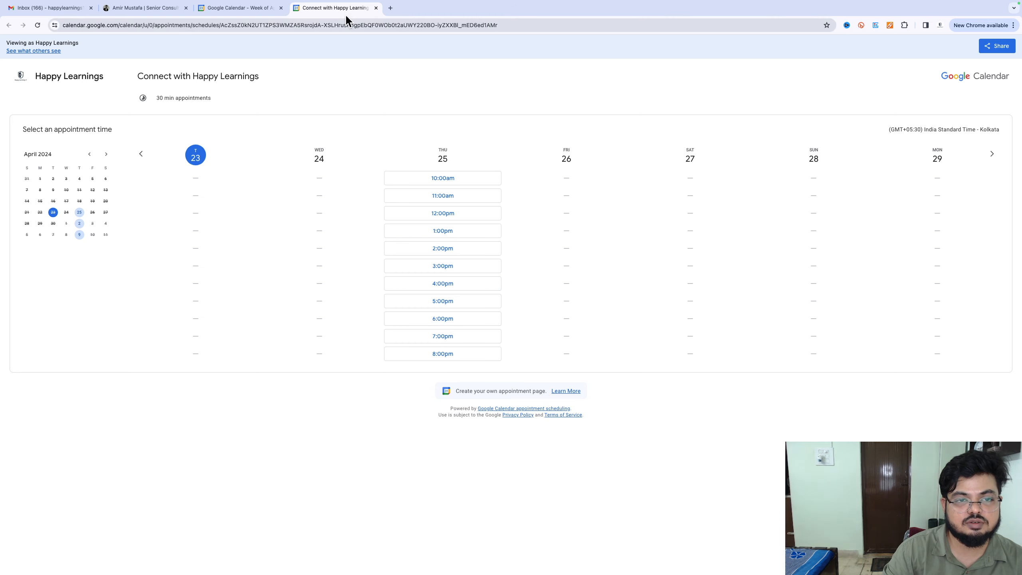
pyautogui.click(376, 8)
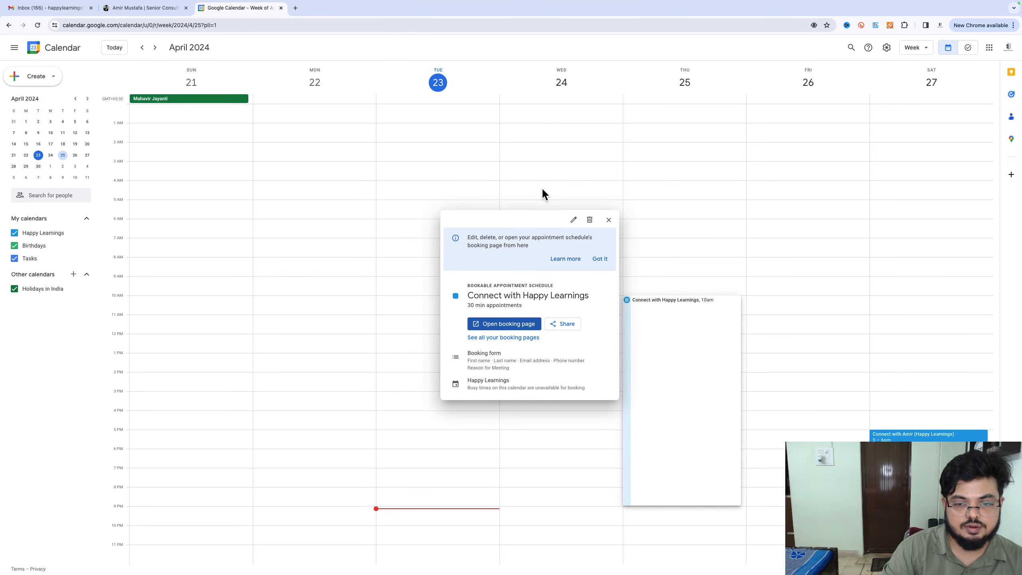
pyautogui.click(611, 221)
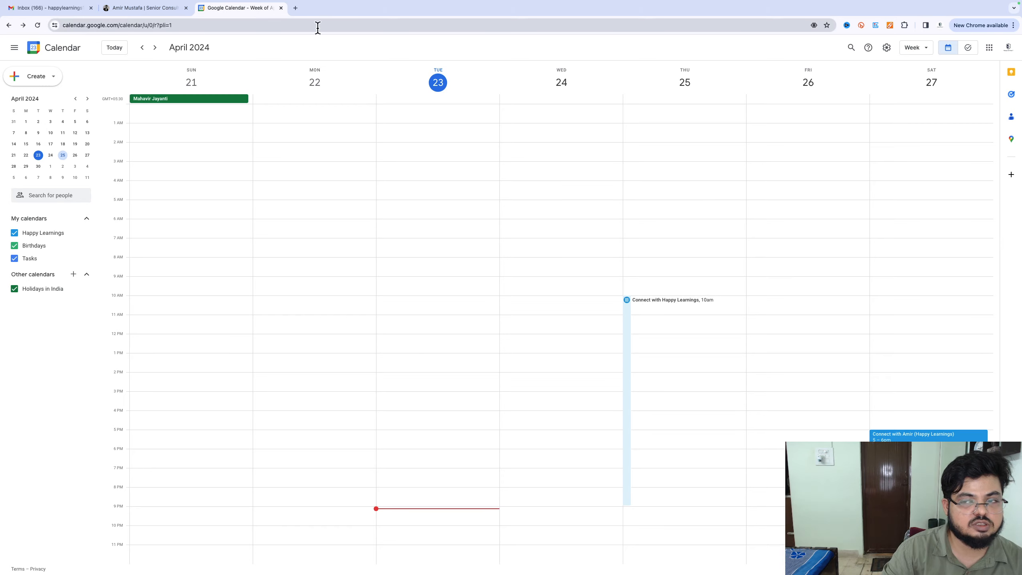
# Switch to the Medium draft and go through its sections on creating and sharing appointment meetings
pyautogui.hotkey('ctrl', 'Left')
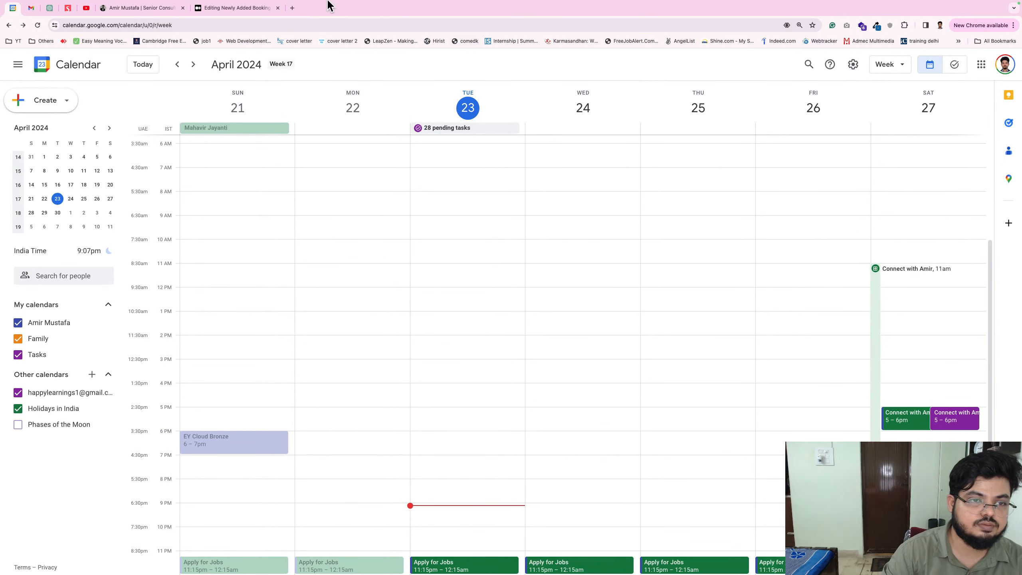
pyautogui.click(266, 7)
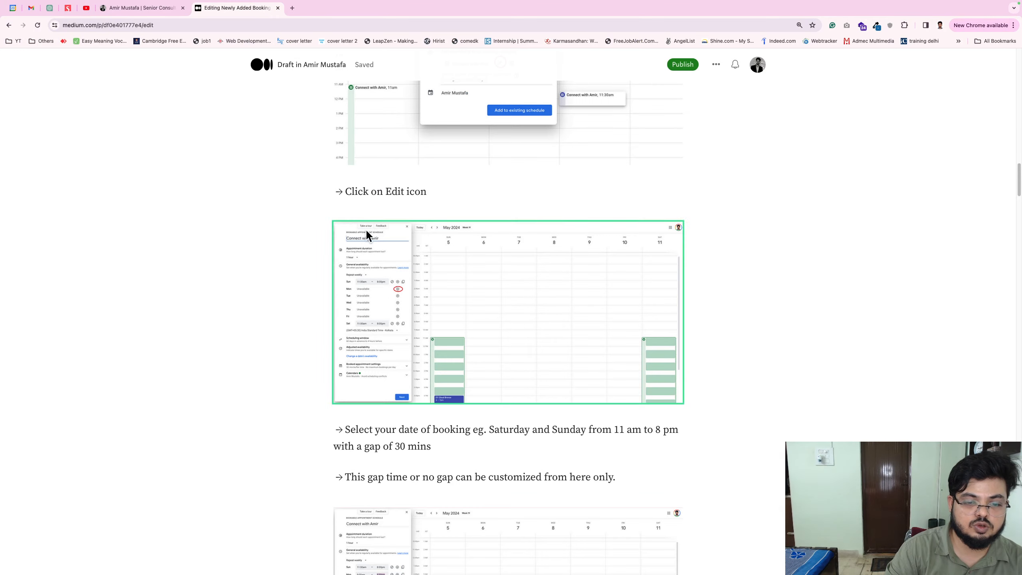
pyautogui.scroll(-10, 360, 229)
pyautogui.scroll(20, 365, 233)
pyautogui.scroll(-10, 369, 231)
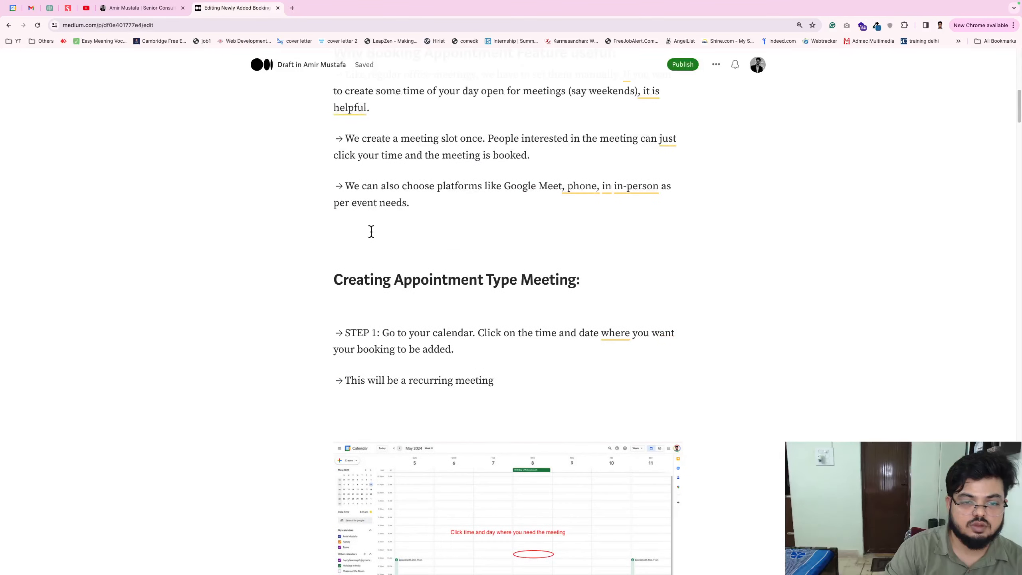
pyautogui.moveTo(331, 142); pyautogui.dragTo(582, 143)
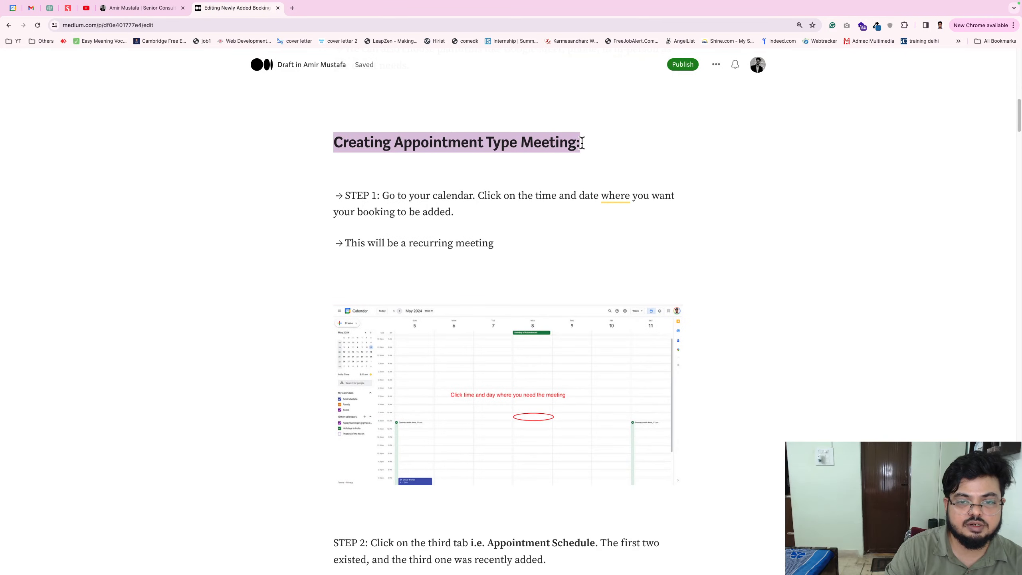
pyautogui.click(419, 244)
pyautogui.scroll(-15, 421, 243)
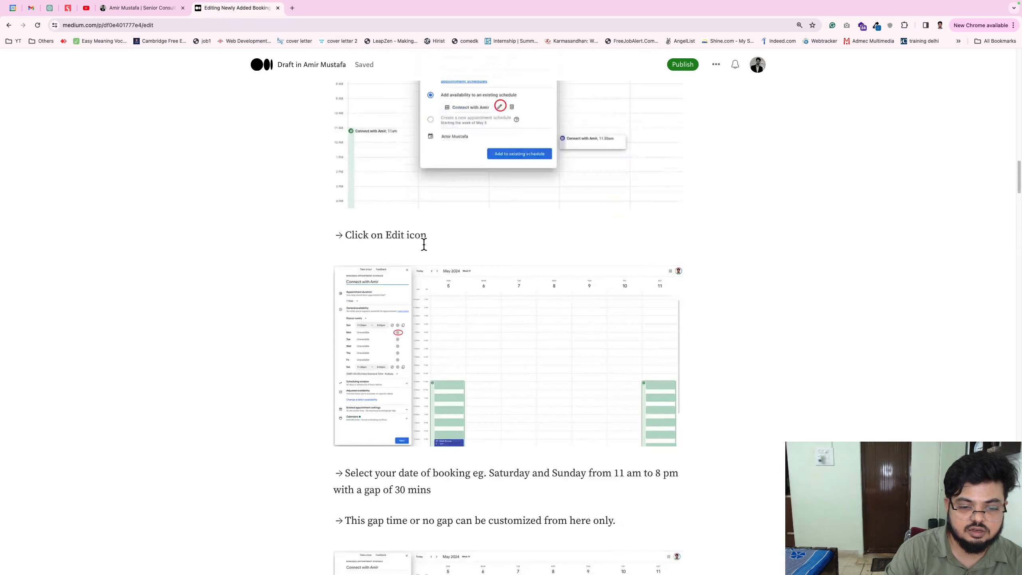
pyautogui.scroll(-20, 423, 246)
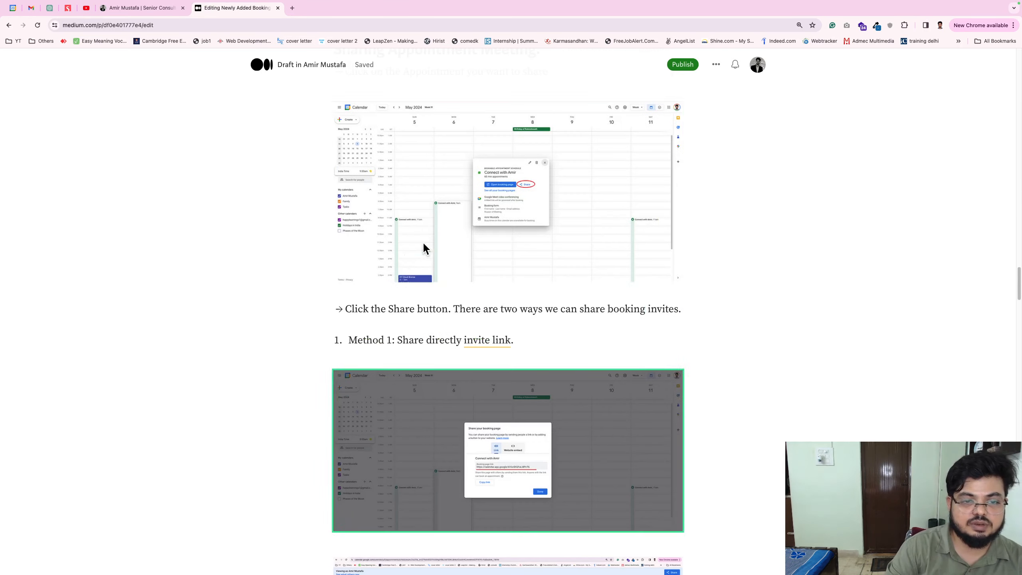
pyautogui.scroll(4, 370, 320)
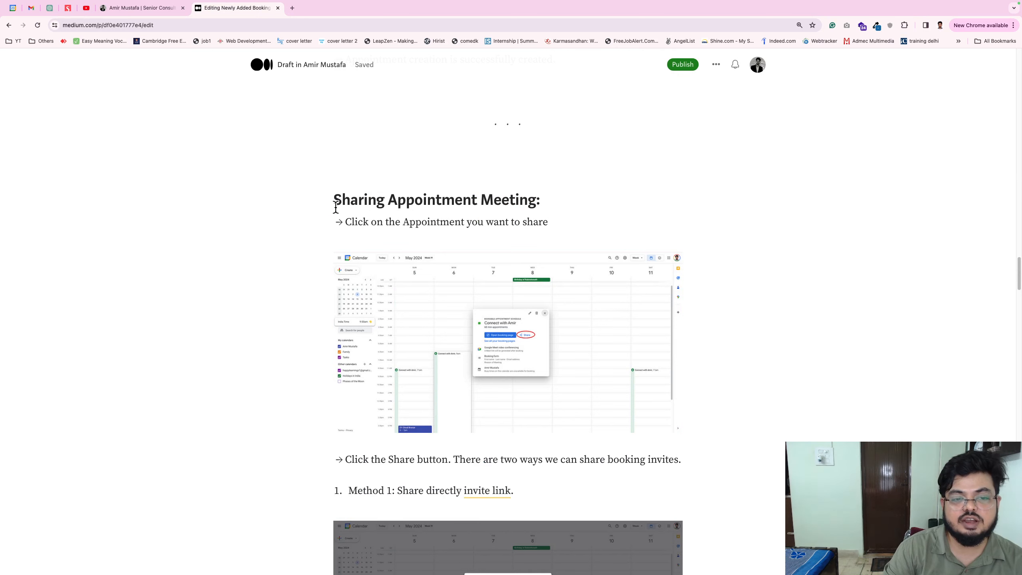
pyautogui.moveTo(334, 200); pyautogui.dragTo(541, 195)
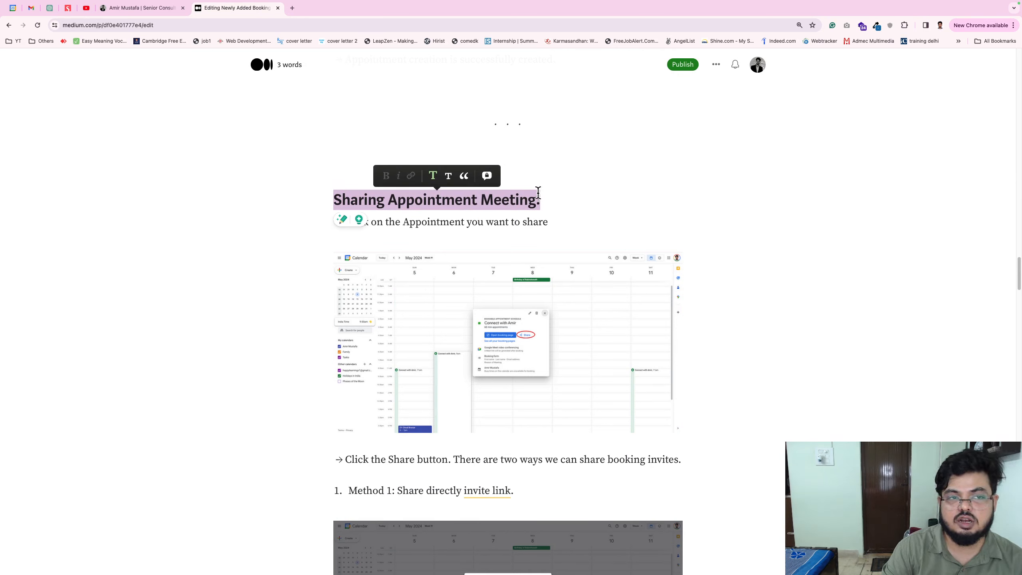
# Switch to the portfolio website and open its Schedule Meeting pop-up to examine the embedded booking page
pyautogui.click(142, 8)
pyautogui.scroll(15, 523, 282)
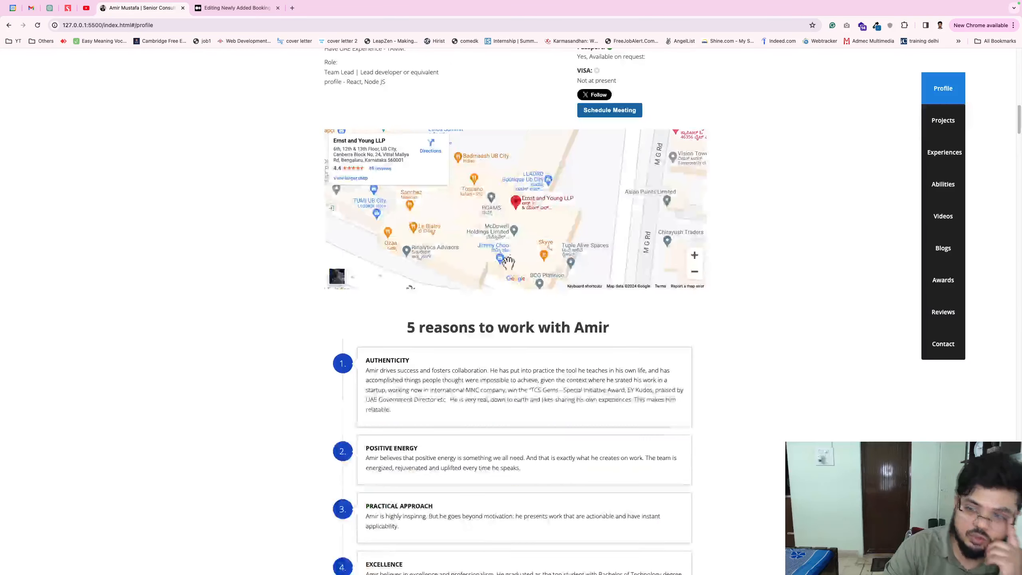
pyautogui.scroll(6, 719, 268)
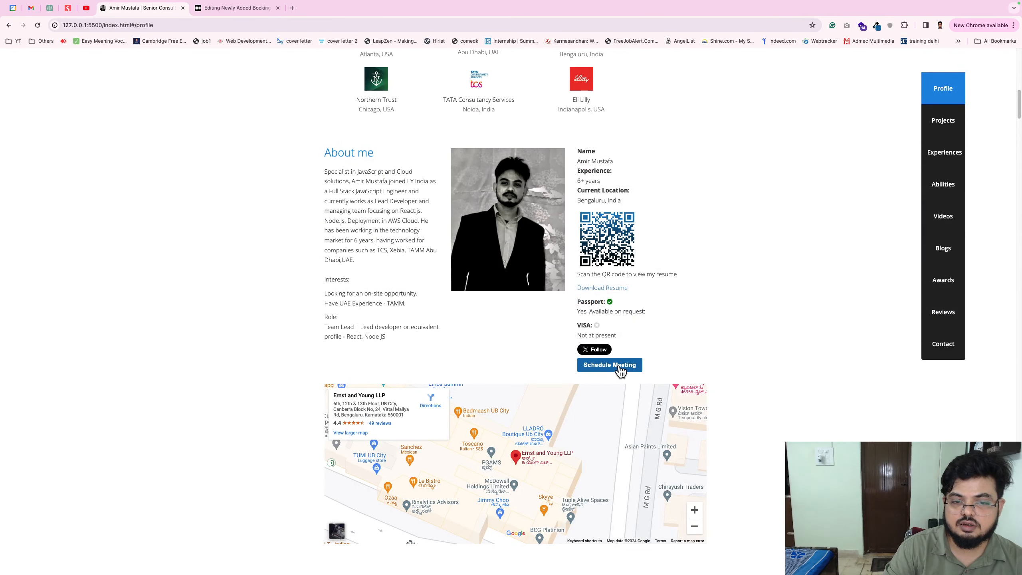
pyautogui.click(619, 369)
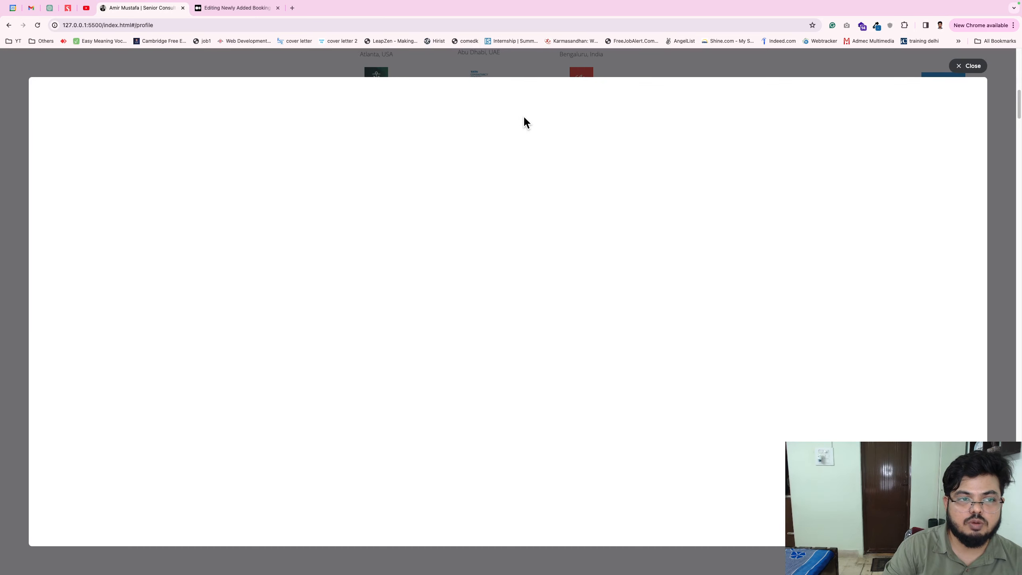
pyautogui.click(220, 8)
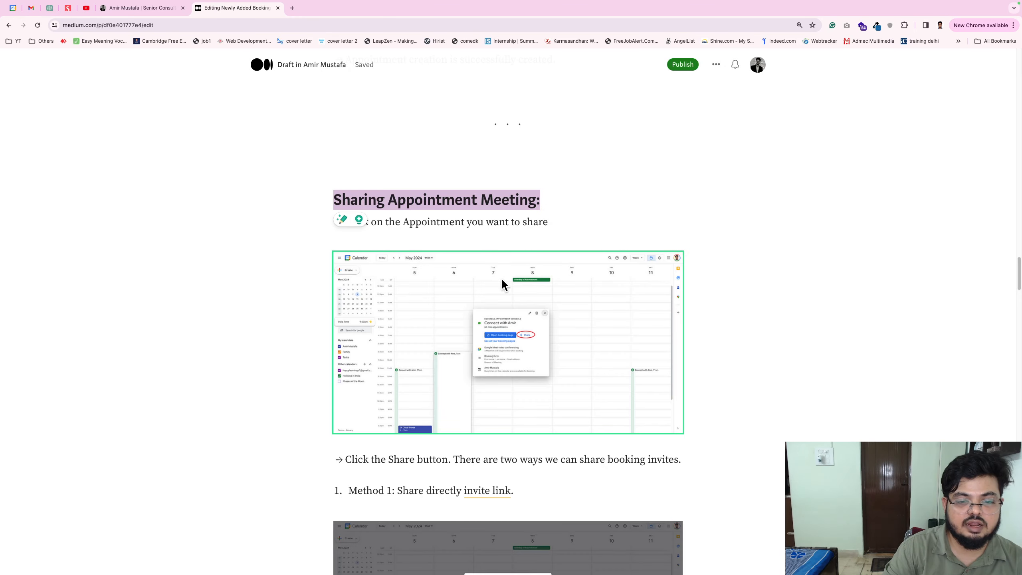
pyautogui.click(149, 12)
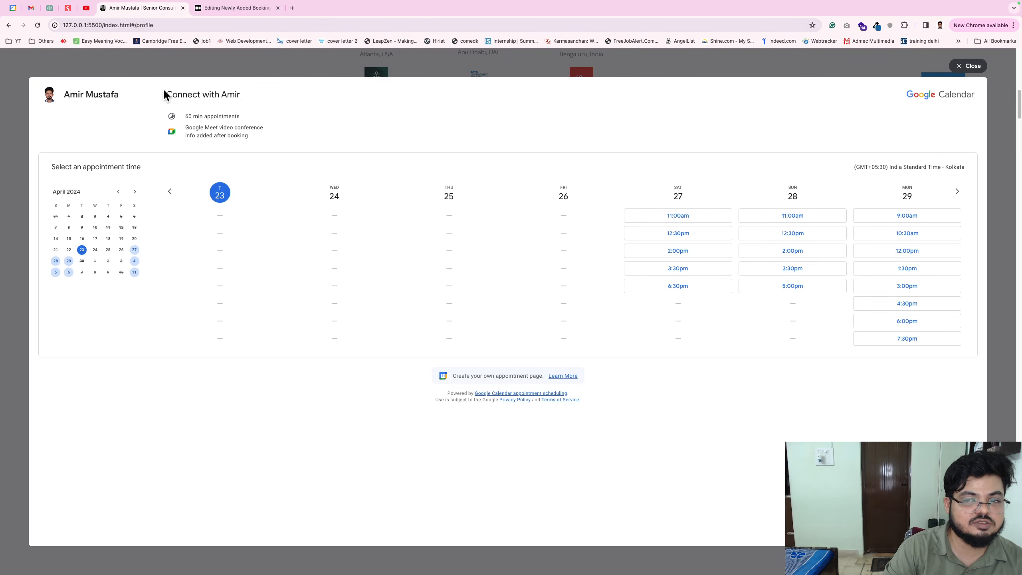
# Return to the calendar, bring up the sharing options for the "Connect with Happy Learnings" schedule and copy its booking page link
pyautogui.hotkey('ctrl', 'Right')
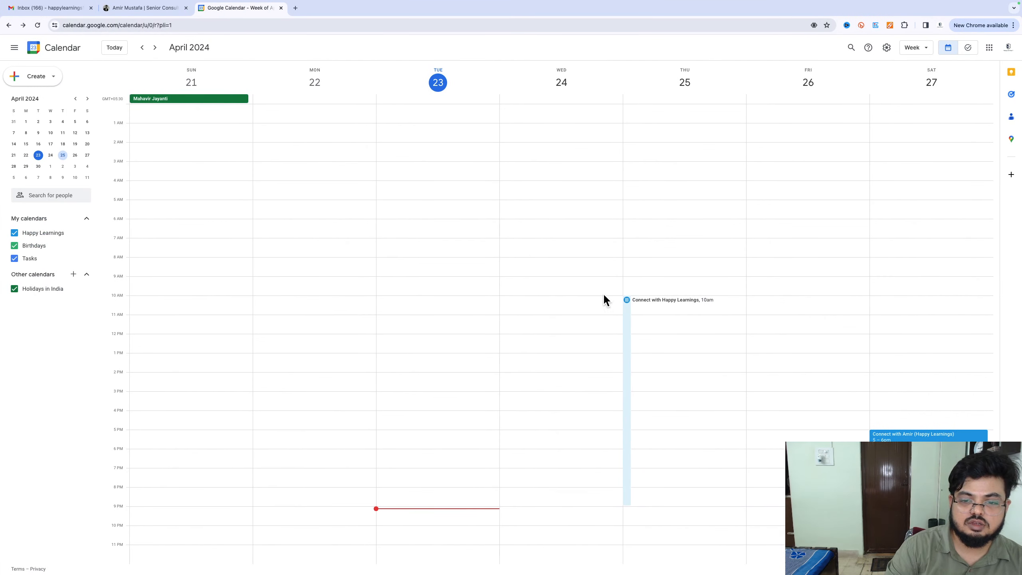
pyautogui.click(628, 305)
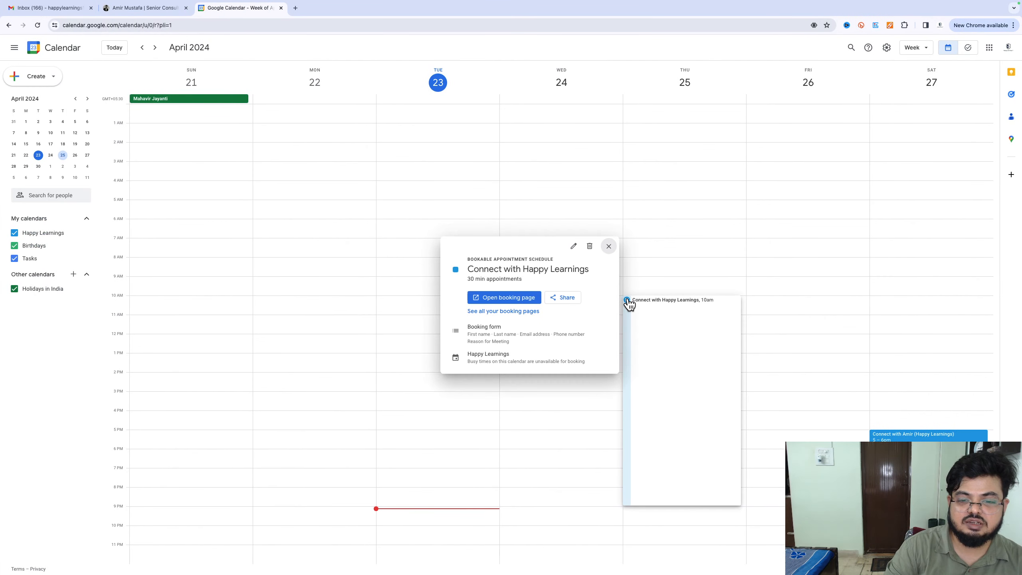
pyautogui.click(569, 300)
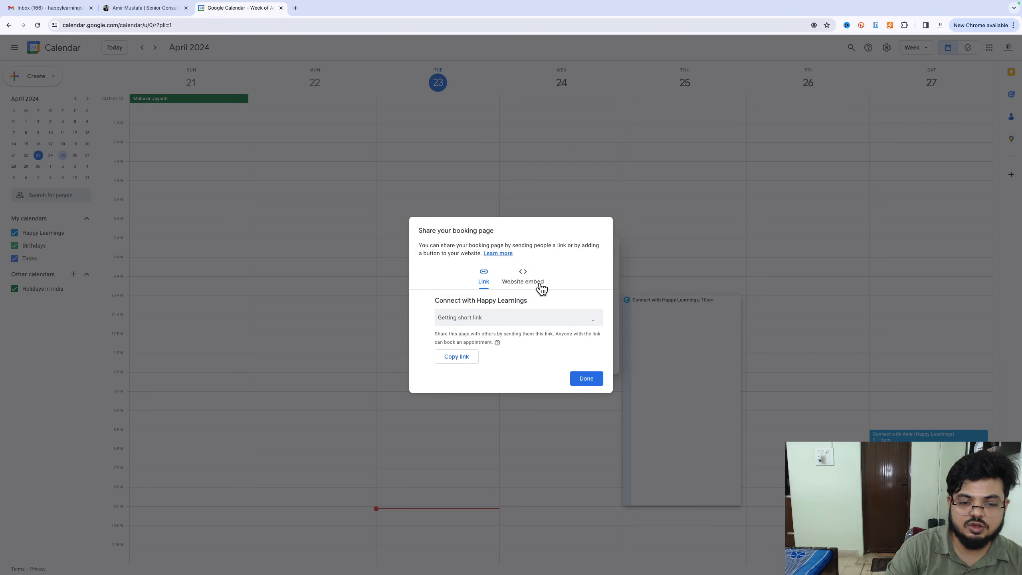
pyautogui.moveTo(579, 321); pyautogui.dragTo(438, 322)
pyautogui.press('super+c')
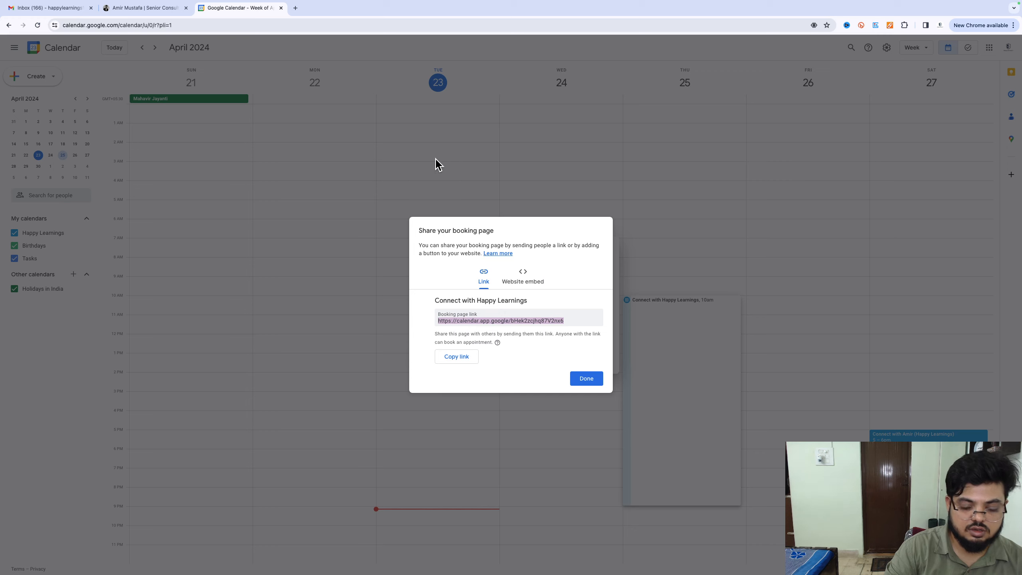
# Open the copied booking page link in a new browser tab
pyautogui.click(292, 6)
pyautogui.press('super+v')
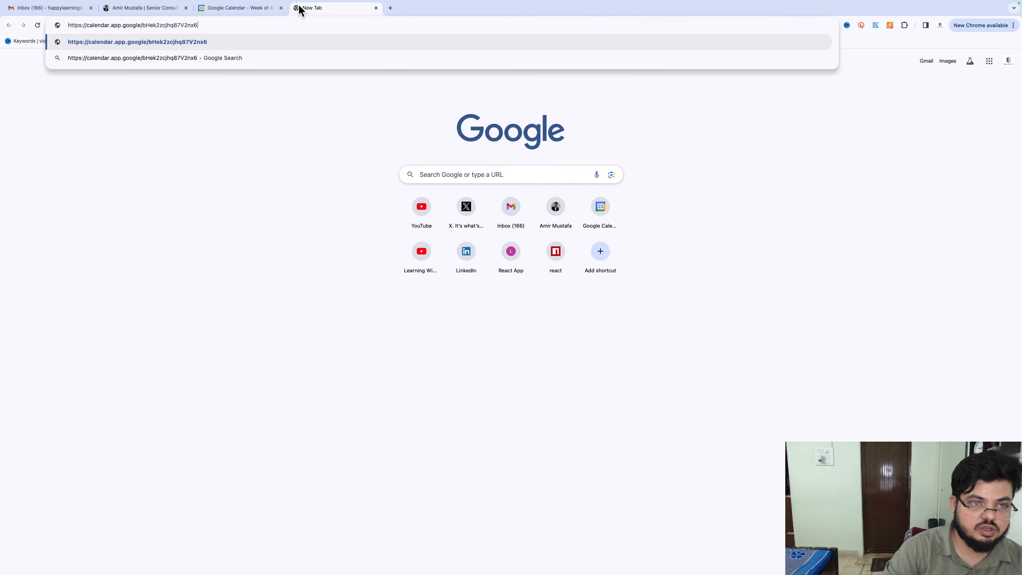
pyautogui.press('Return')
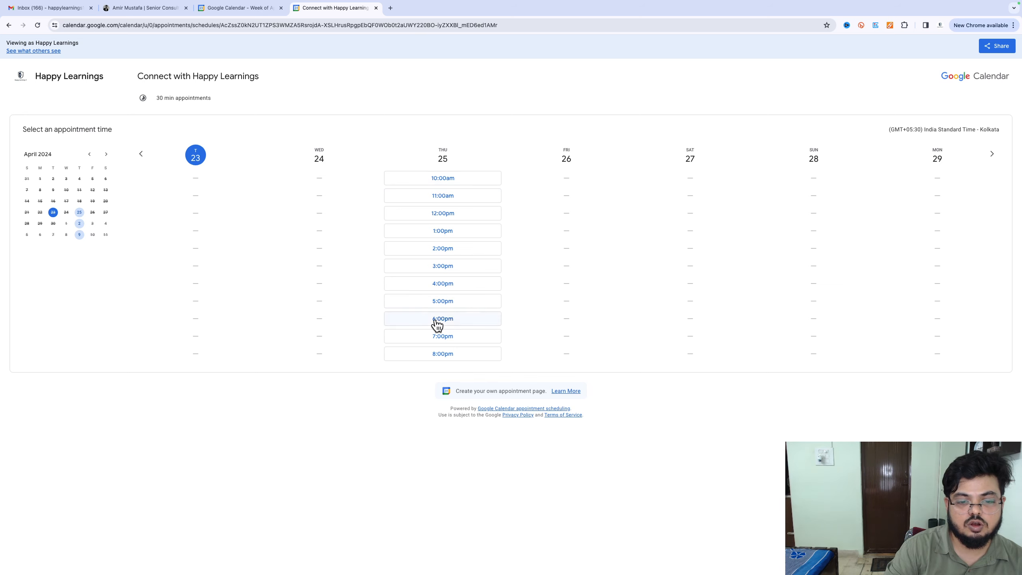
# Show the website embed options for the booking page, and look through the published portfolio site after closing its scheduling pop-up
pyautogui.click(238, 8)
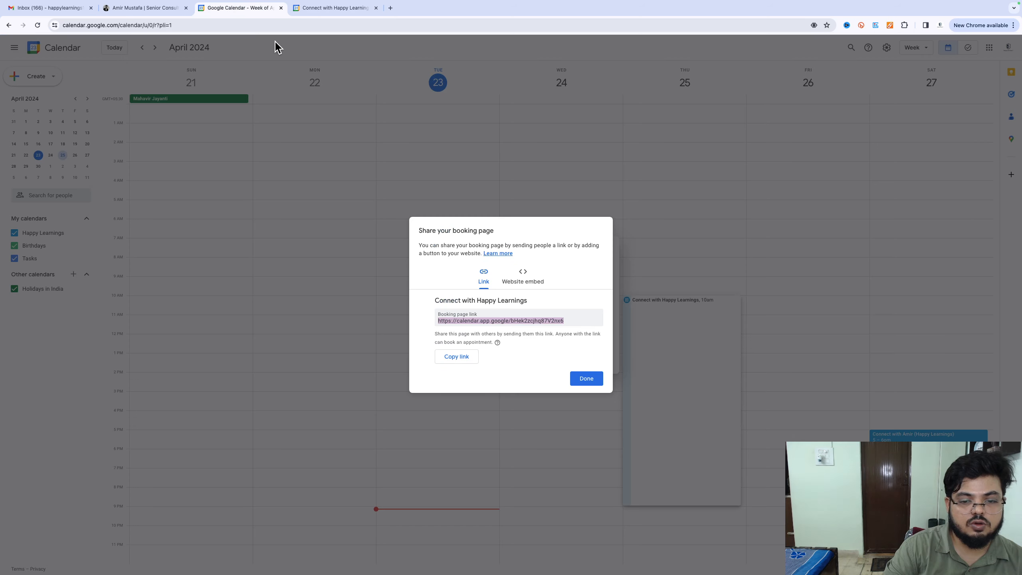
pyautogui.click(527, 277)
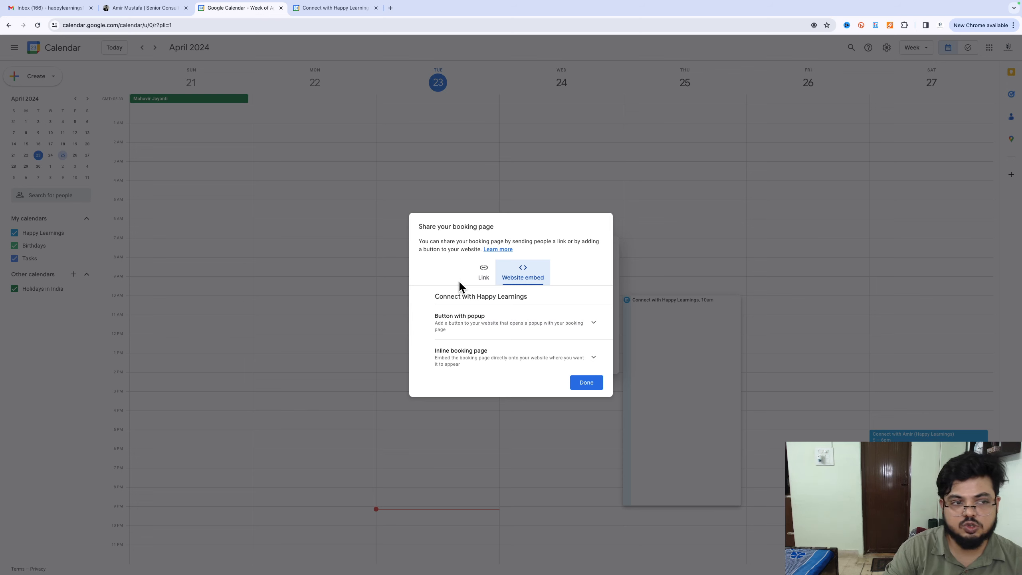
pyautogui.click(131, 8)
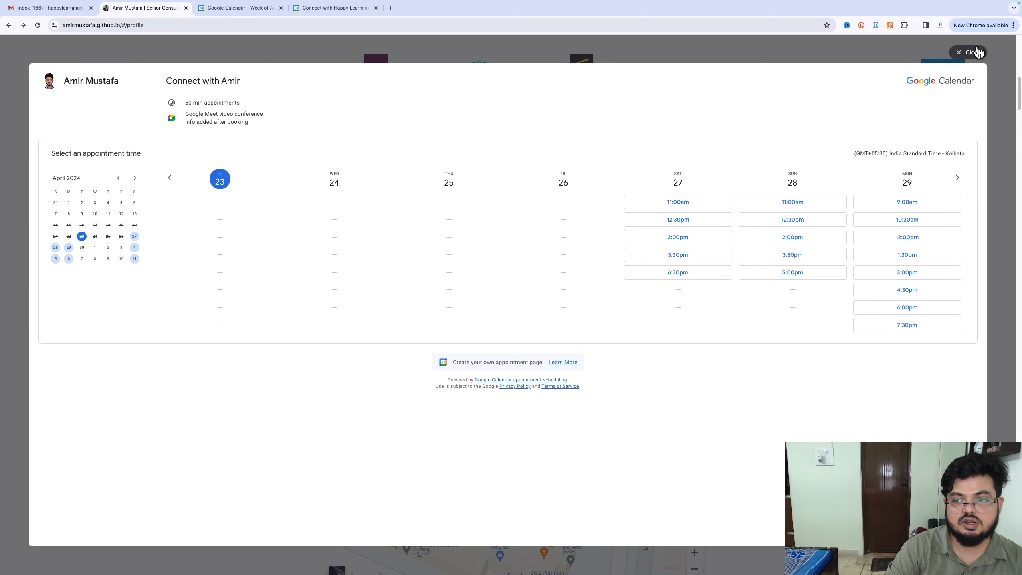
pyautogui.click(972, 53)
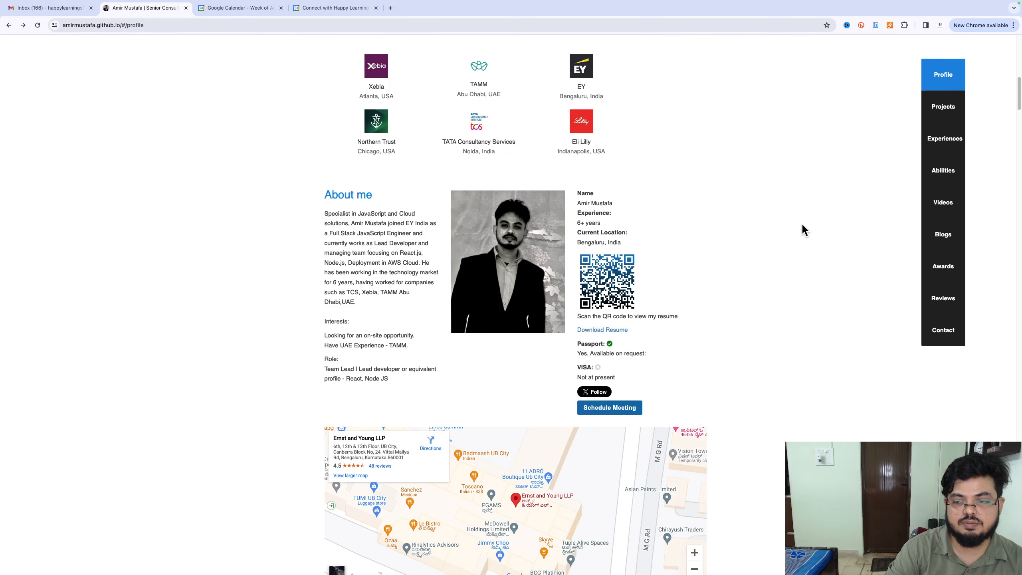
pyautogui.scroll(10, 808, 243)
pyautogui.scroll(-20, 806, 248)
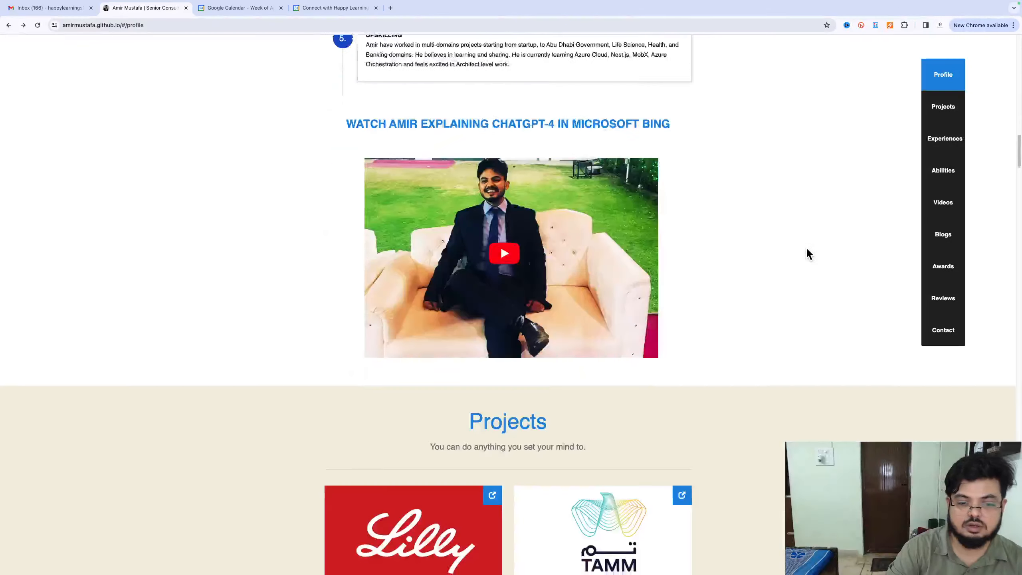
pyautogui.scroll(8, 806, 248)
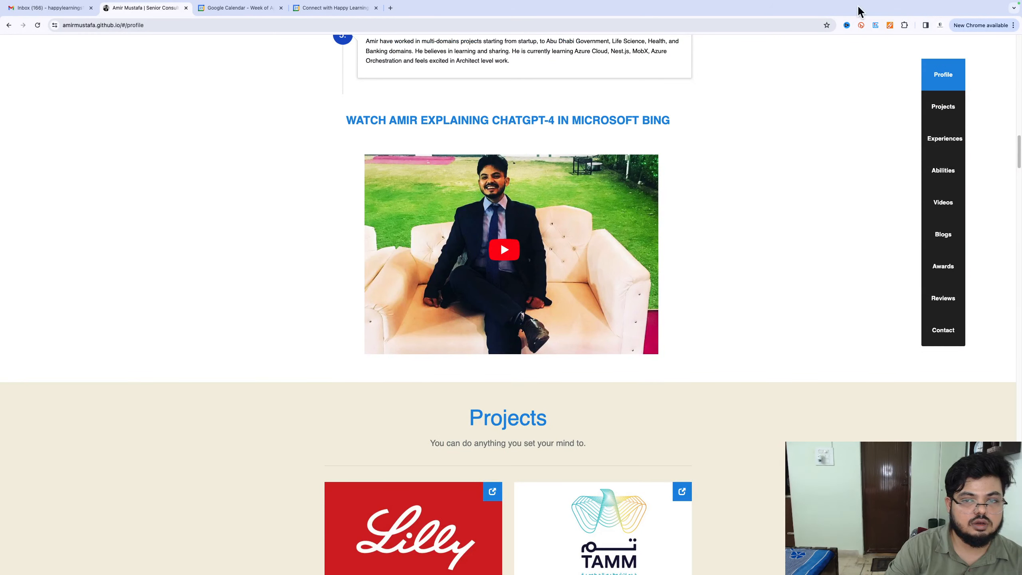
# Switch to the personal browser profile, close the scheduling pop-up and examine the inline booking page embedded in the local portfolio
pyautogui.click(940, 25)
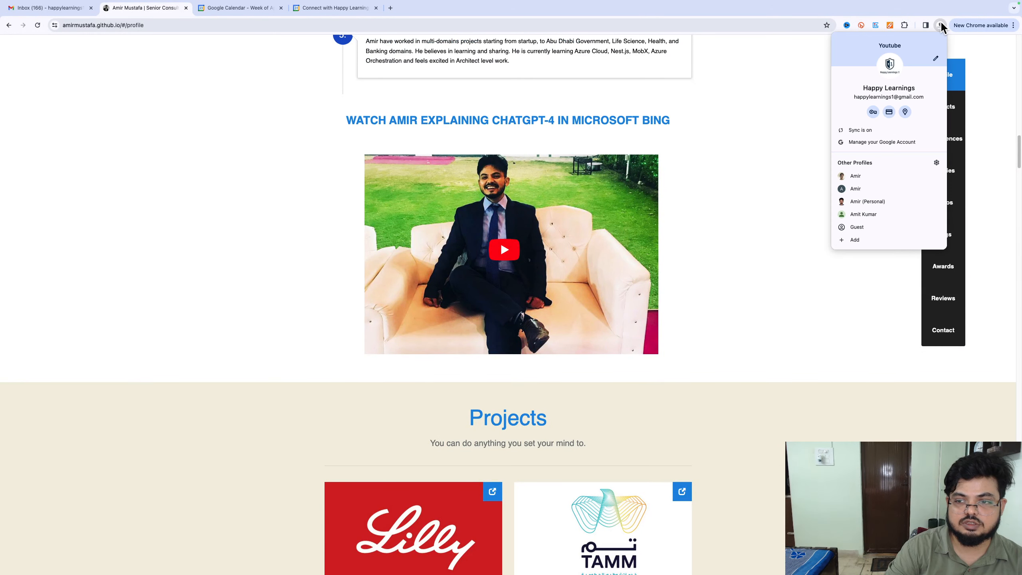
pyautogui.click(879, 201)
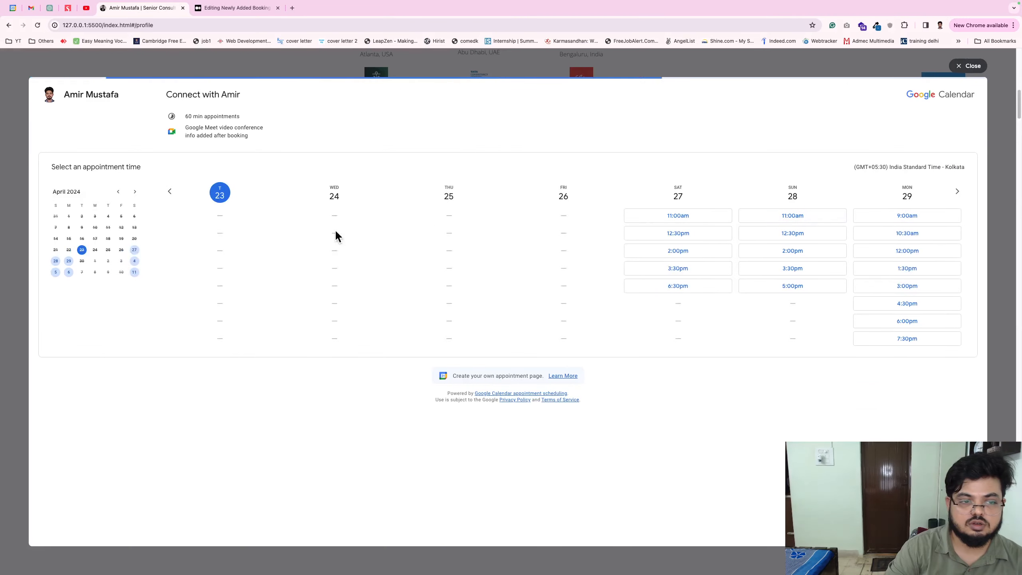
pyautogui.click(967, 66)
pyautogui.scroll(-15, 767, 311)
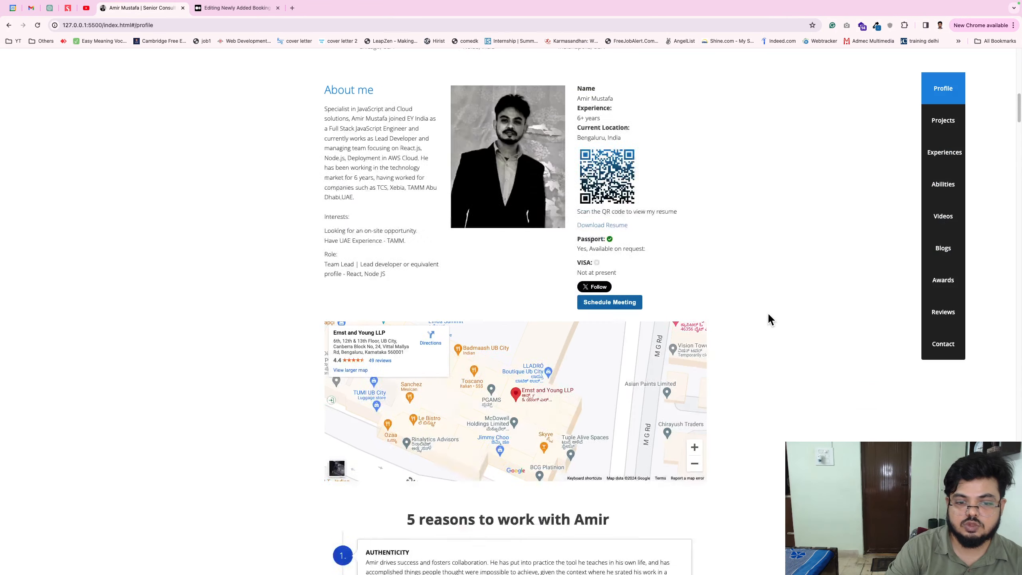
pyautogui.scroll(-10, 769, 325)
pyautogui.scroll(10, 772, 322)
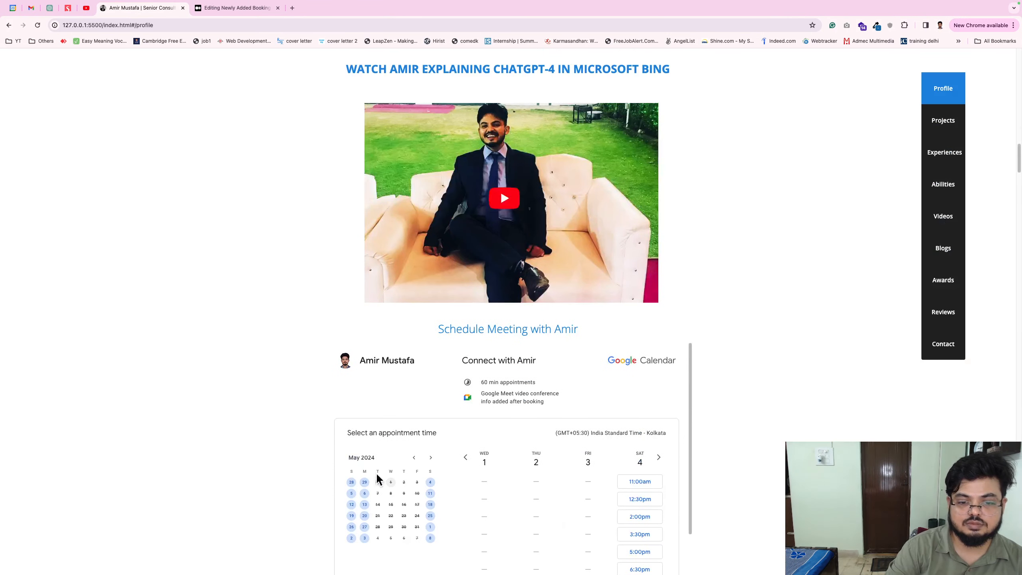
pyautogui.scroll(3, 536, 411)
pyautogui.scroll(-4, 717, 396)
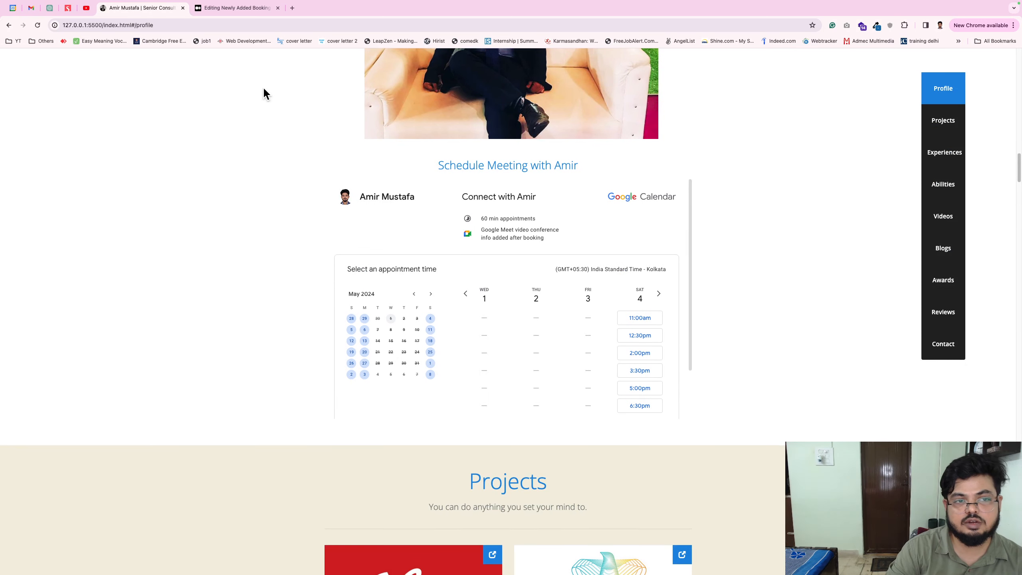
# Return to the calendar's website embed options, expand Button with popup and copy the visible lines of its button code
pyautogui.click(940, 25)
pyautogui.click(875, 214)
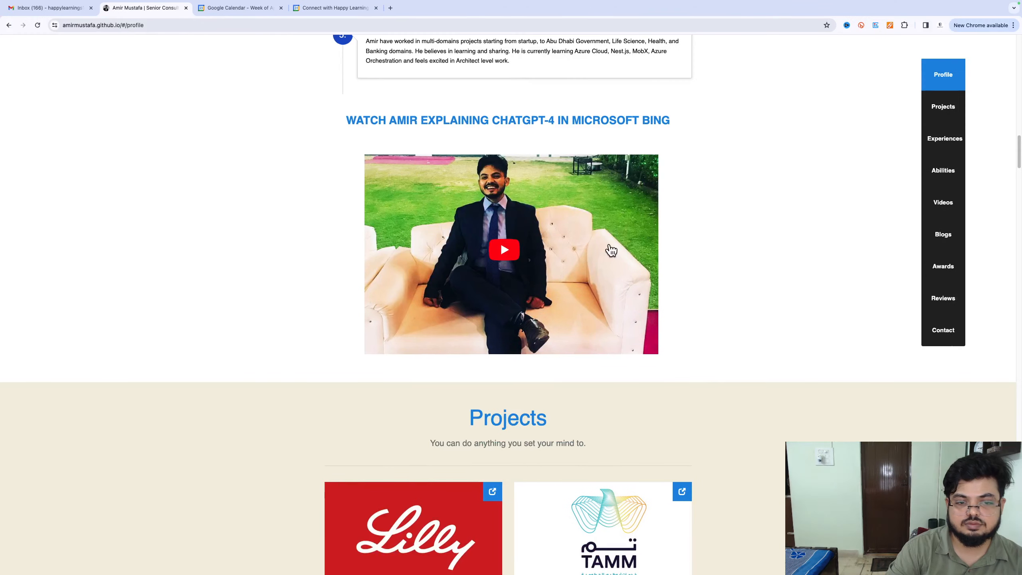
pyautogui.click(243, 8)
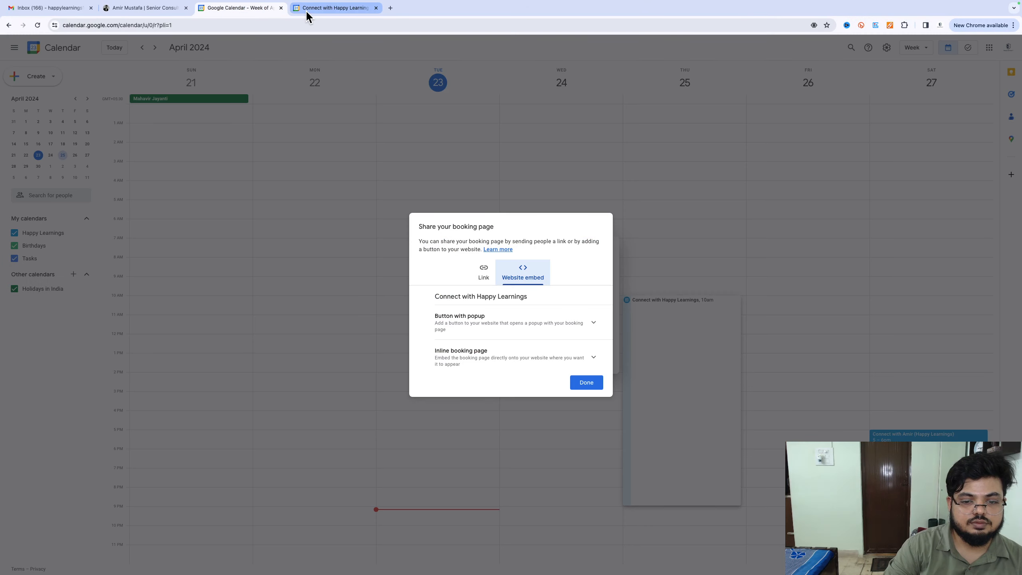
pyautogui.click(594, 328)
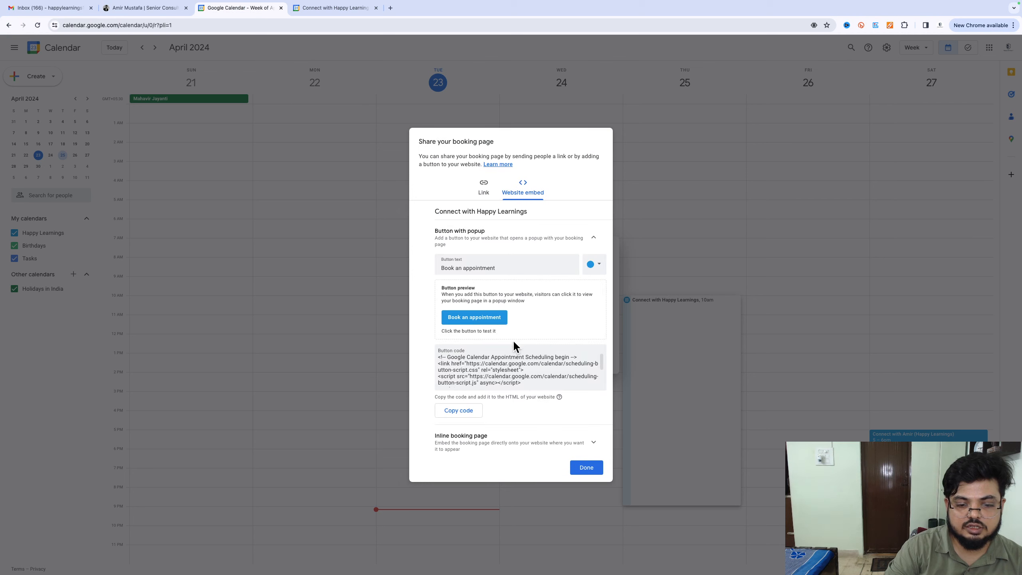
pyautogui.moveTo(565, 392); pyautogui.dragTo(439, 364)
pyautogui.hotkey('ctrl', 'c')
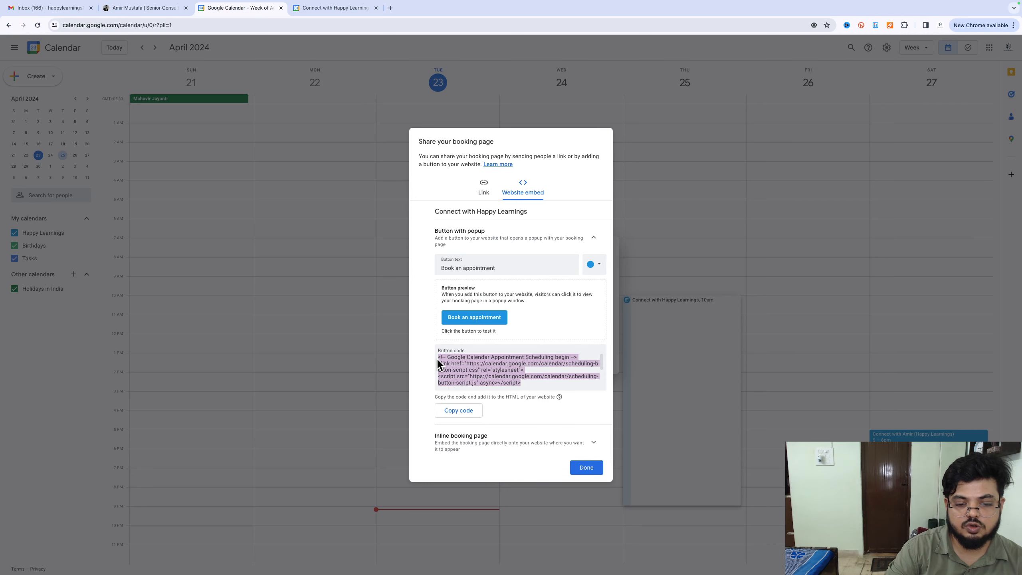
# Search for "js f" in a new tab, open JSFiddle and paste the copied code into the HTML editor
pyautogui.click(391, 8)
pyautogui.write('js f')
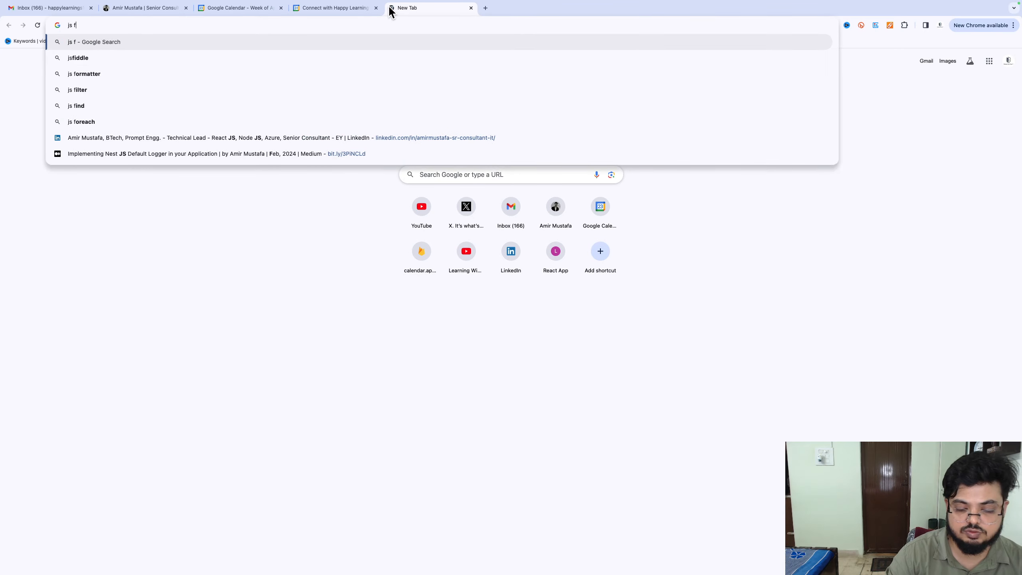
pyautogui.press('Return')
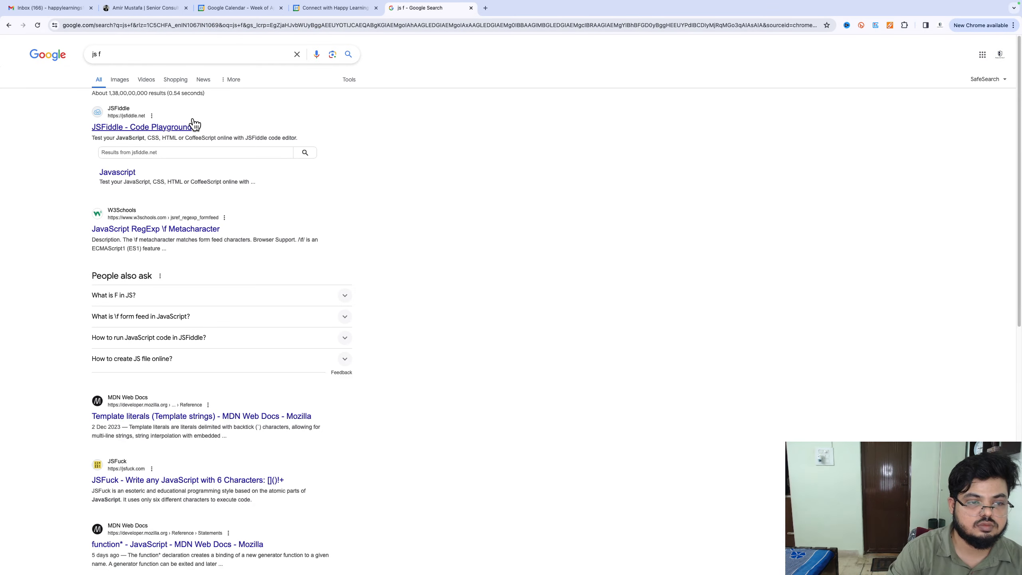
pyautogui.click(178, 129)
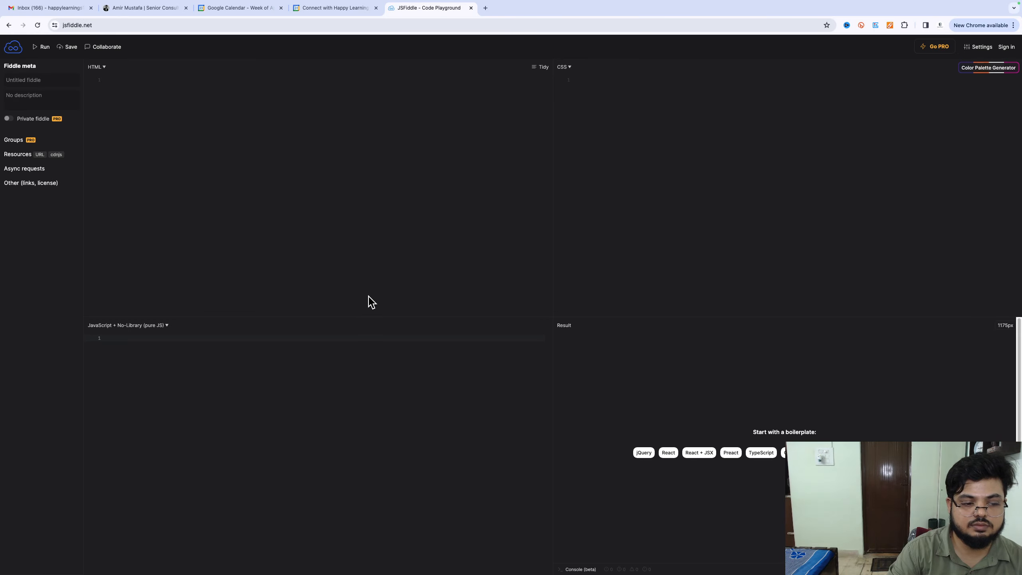
pyautogui.click(283, 174)
pyautogui.hotkey('ctrl', 'v')
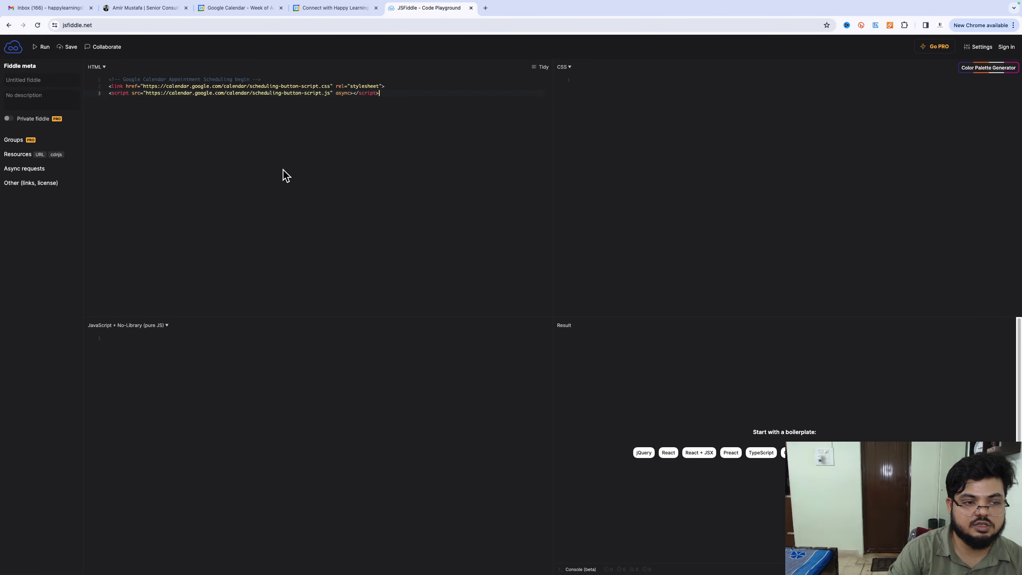
# Go back to the calendar's embed options and copy the complete code of the pop-up button
pyautogui.click(335, 8)
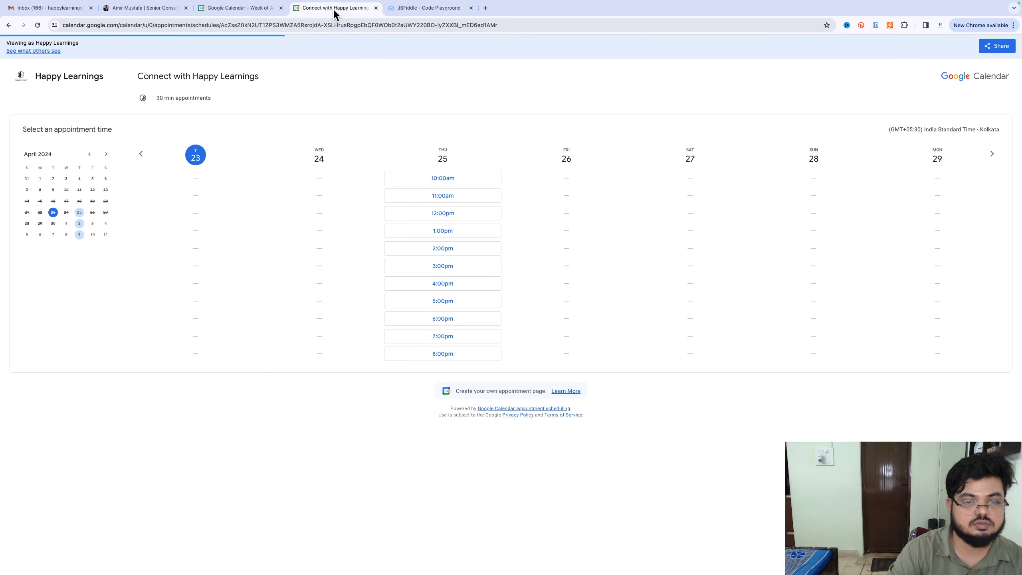
pyautogui.click(262, 10)
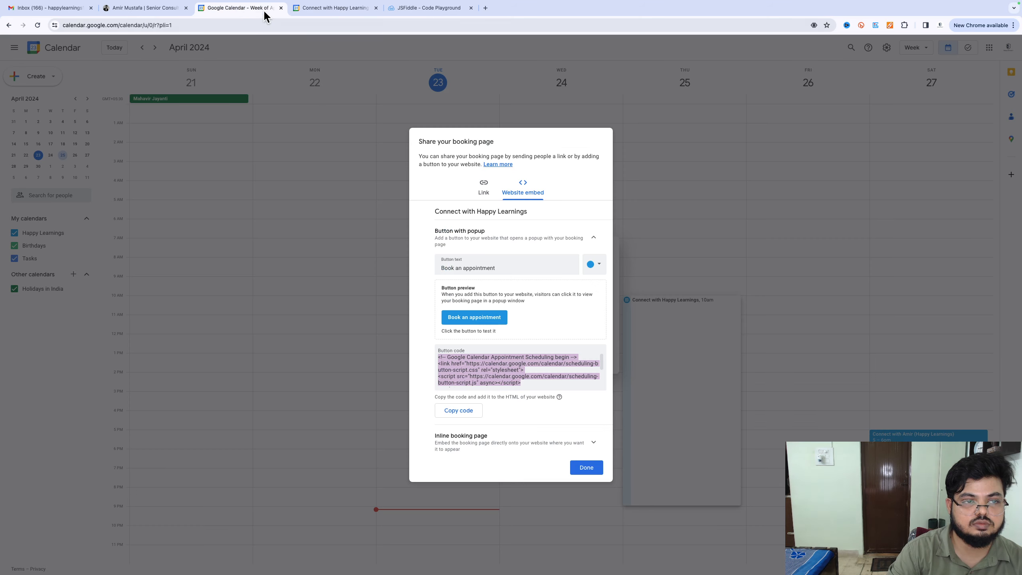
pyautogui.click(515, 374)
pyautogui.hotkey('ctrl', 'a')
pyautogui.click(515, 374)
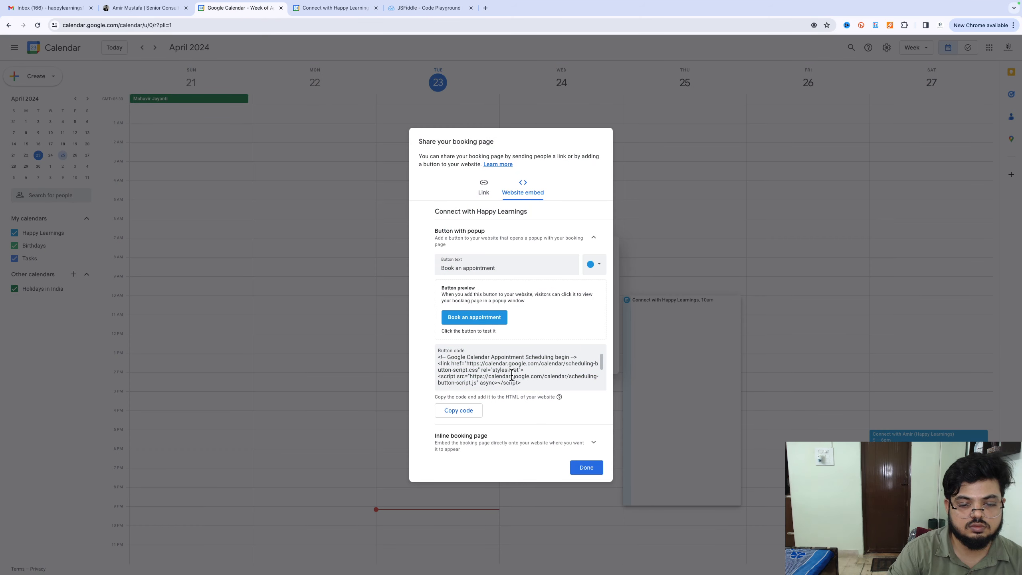
pyautogui.click(460, 413)
# Replace the contents of JSFiddle's HTML editor with the complete button code
pyautogui.click(438, 7)
pyautogui.click(290, 201)
pyautogui.hotkey('ctrl', 'a')
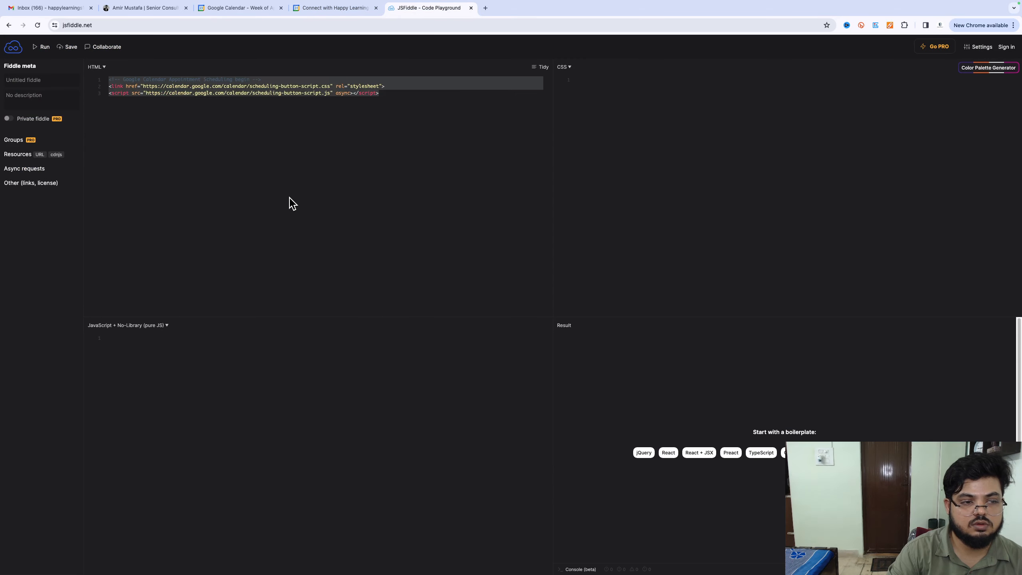
pyautogui.hotkey('ctrl', 'v')
# Try to run the button code from the JavaScript editor instead of the HTML editor
pyautogui.hotkey('ctrl', 'a')
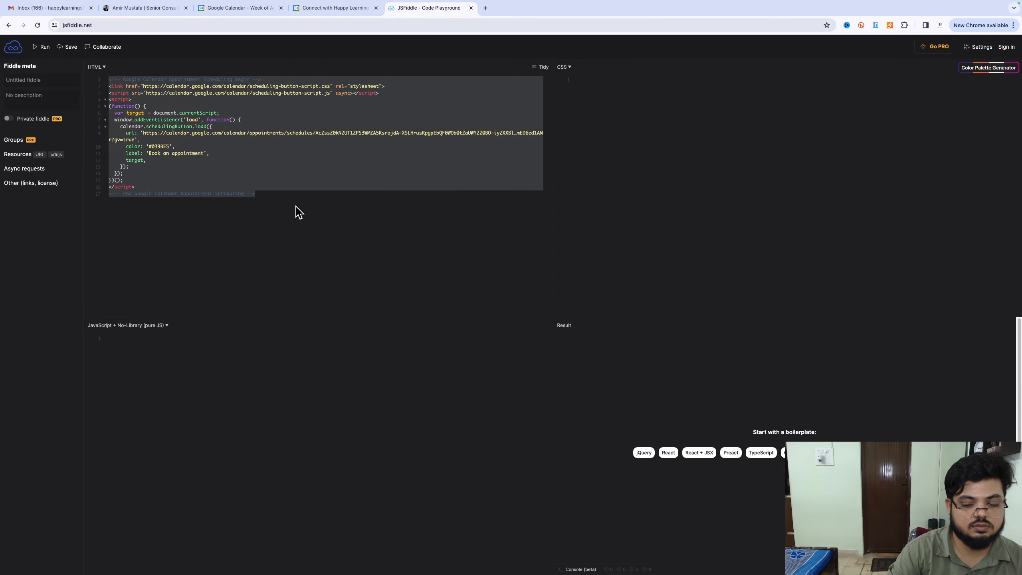
pyautogui.press('BackSpace')
pyautogui.click(231, 369)
pyautogui.hotkey('ctrl', 'v')
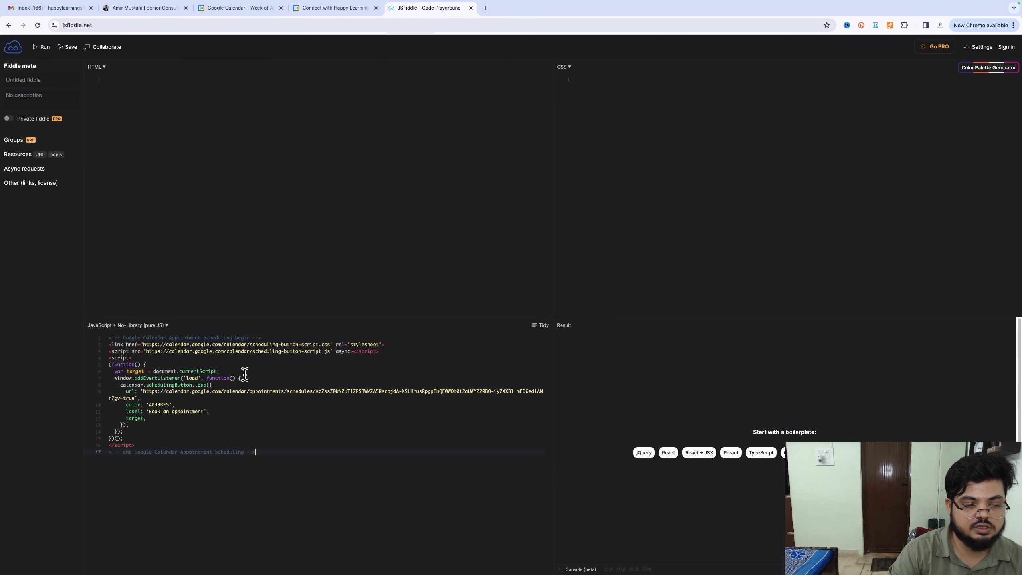
pyautogui.click(42, 47)
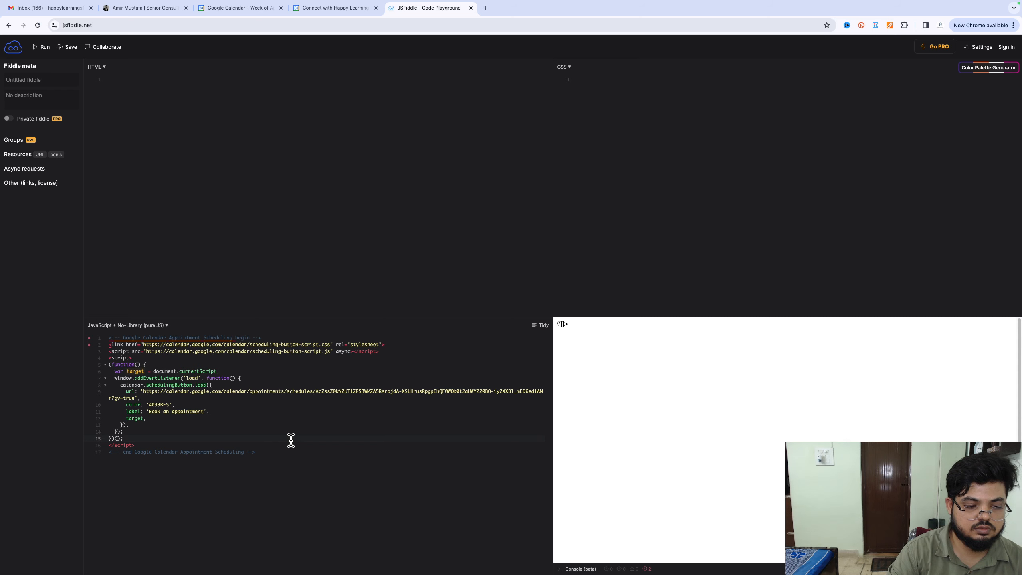
# Move the button code back to the HTML editor, run the fiddle and test the "Book an appointment" button
pyautogui.hotkey('ctrl', 'a')
pyautogui.press('BackSpace')
pyautogui.click(297, 210)
pyautogui.hotkey('ctrl', 'v')
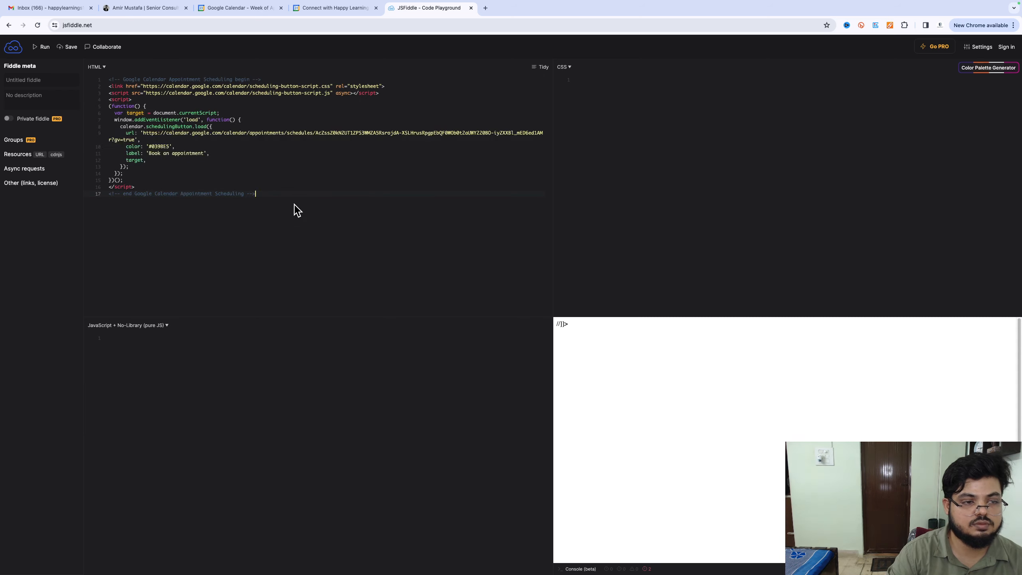
pyautogui.click(44, 47)
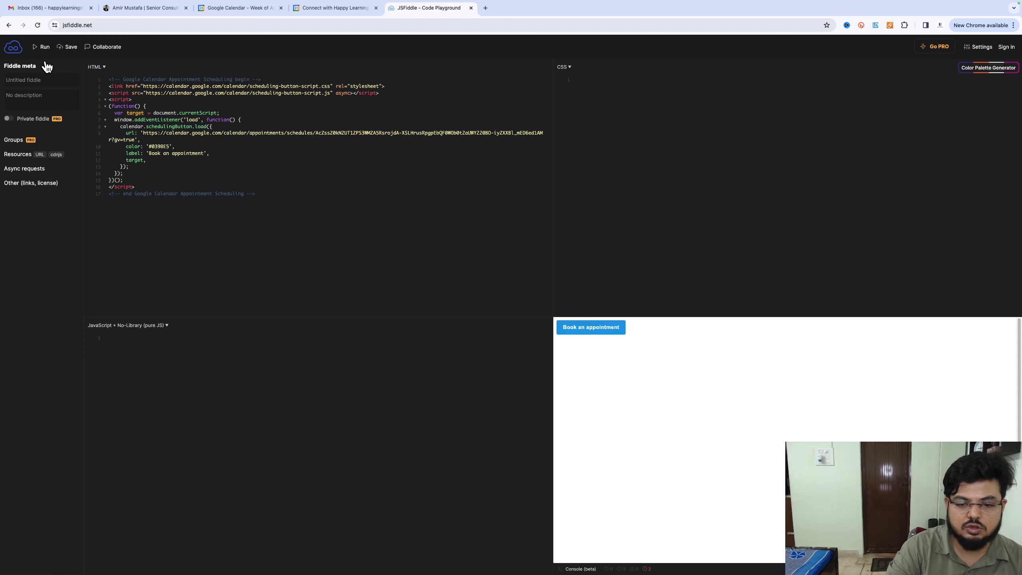
pyautogui.click(606, 334)
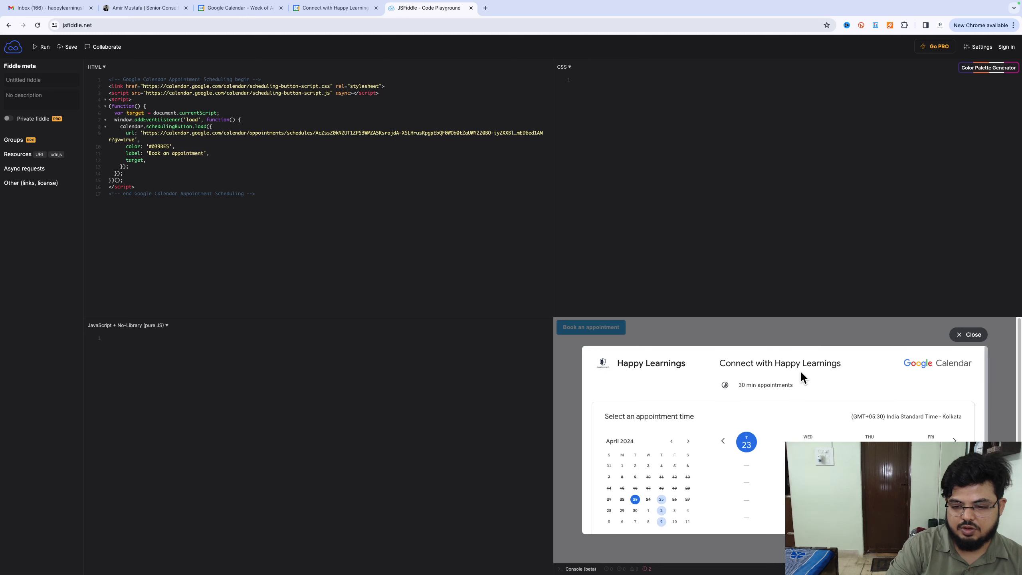
# Close the booking pop-up and set the button code's color to '#000' and its label to 'Connect for Professional Meeting'
pyautogui.click(968, 334)
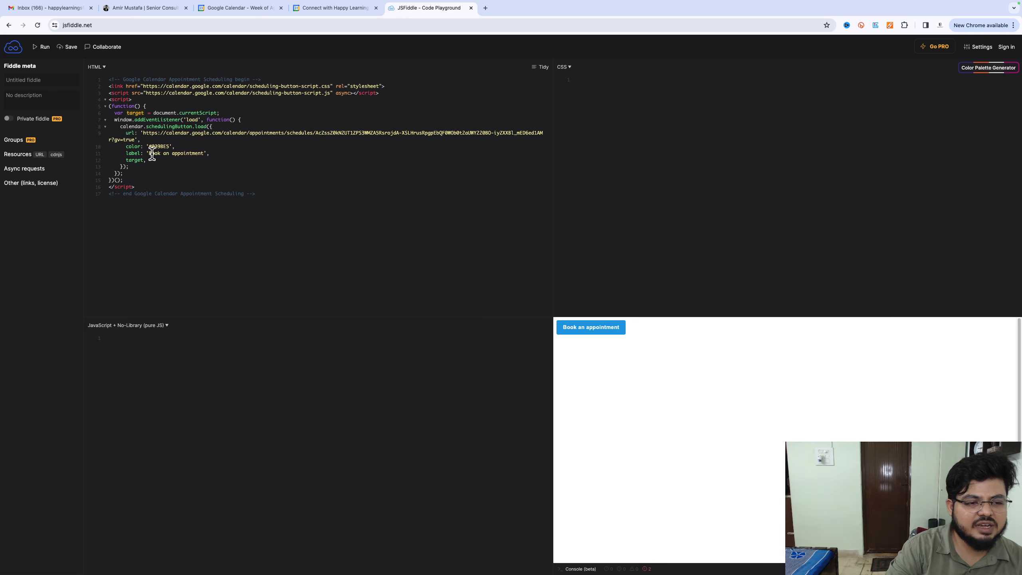
pyautogui.moveTo(169, 147); pyautogui.dragTo(149, 149)
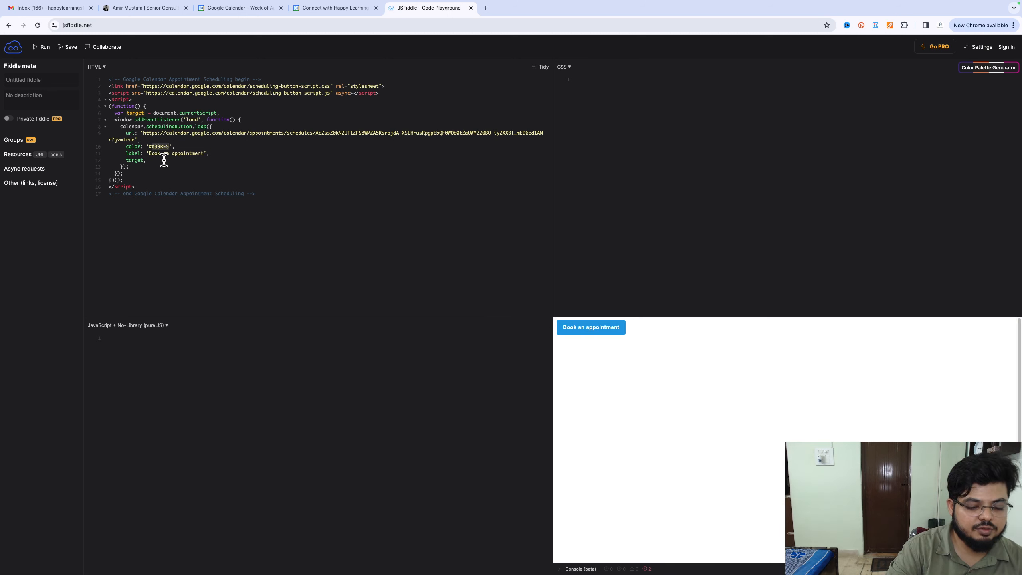
pyautogui.write('00')
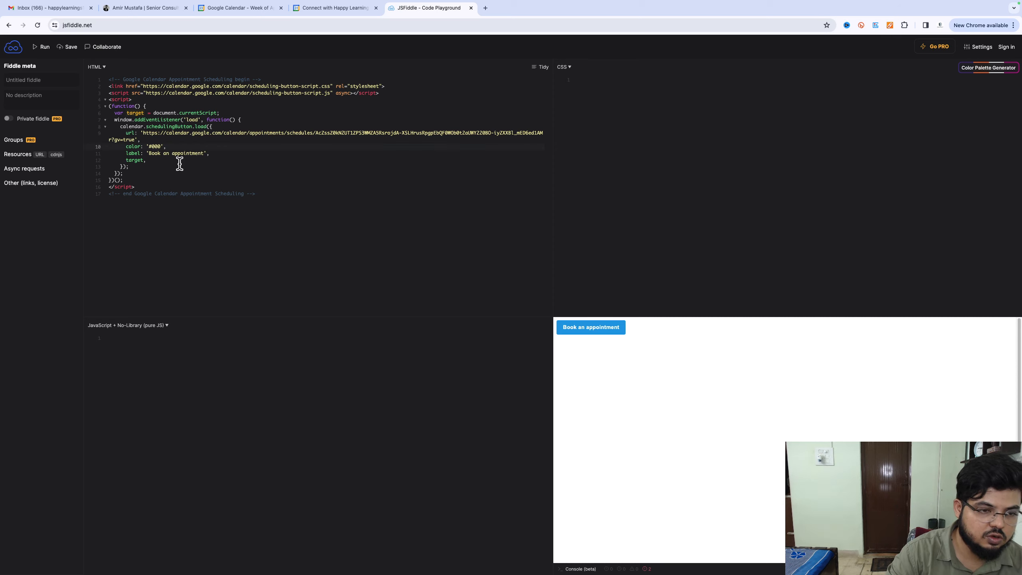
pyautogui.moveTo(207, 154); pyautogui.dragTo(149, 152)
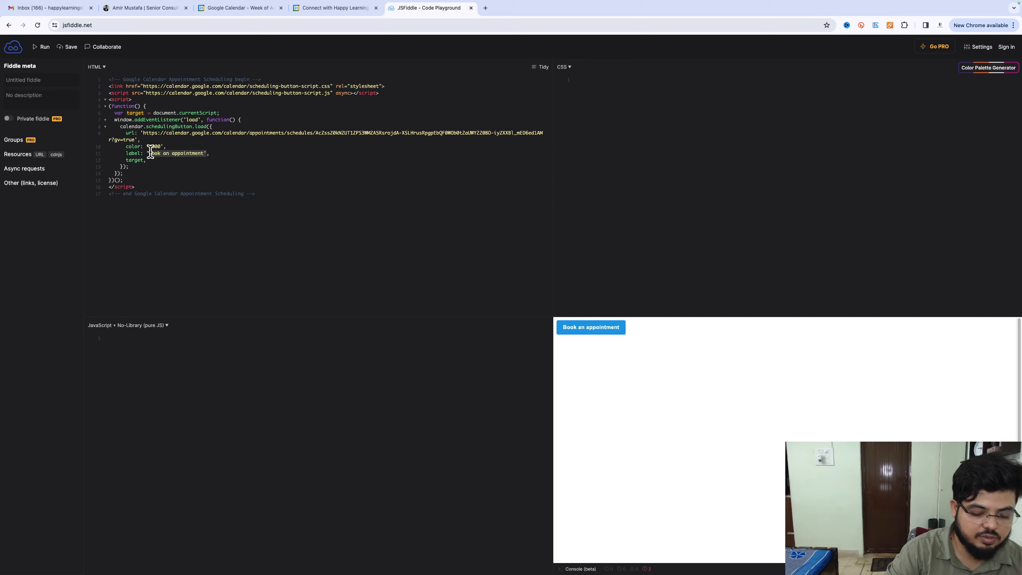
pyautogui.write('Connect for')
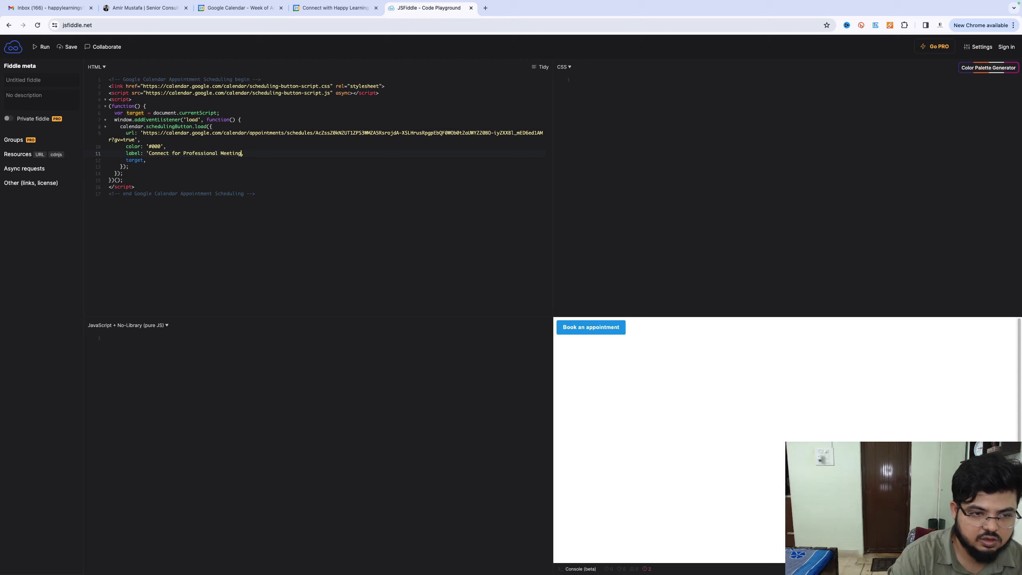
# Run the fiddle and test the "Connect for Professional Meeting" button, closing its booking pop-up again
pyautogui.click(41, 49)
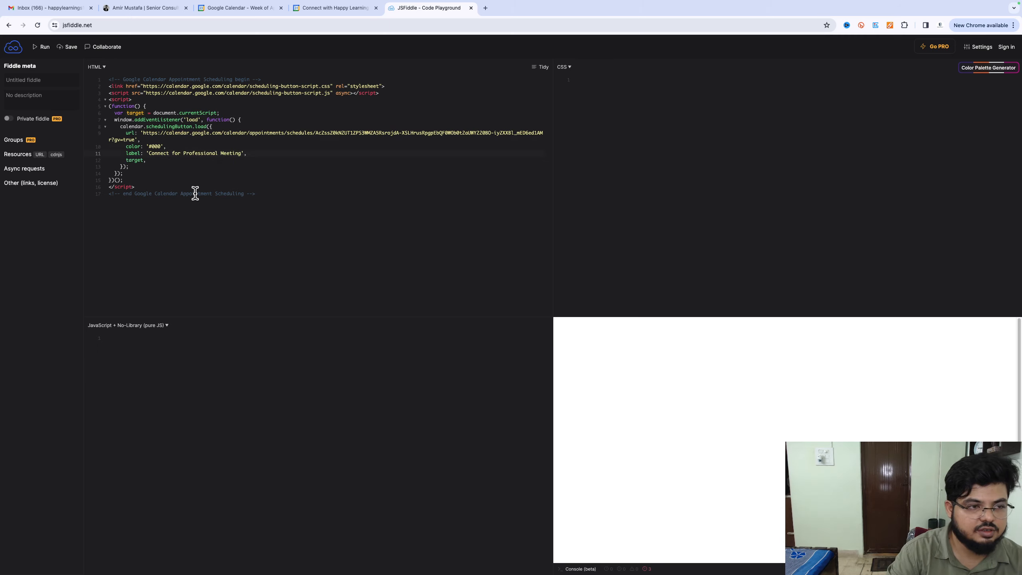
pyautogui.click(41, 47)
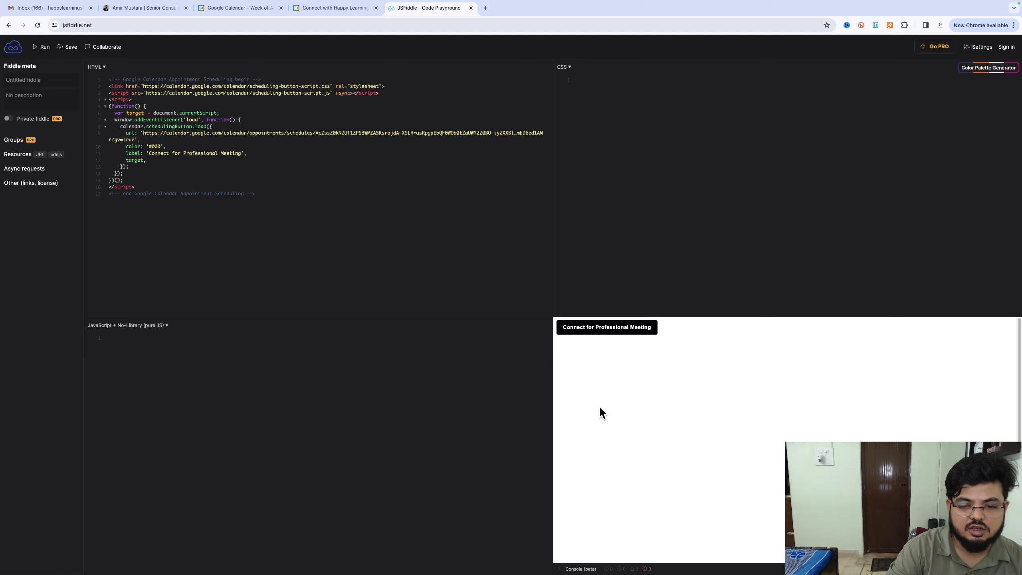
pyautogui.click(609, 330)
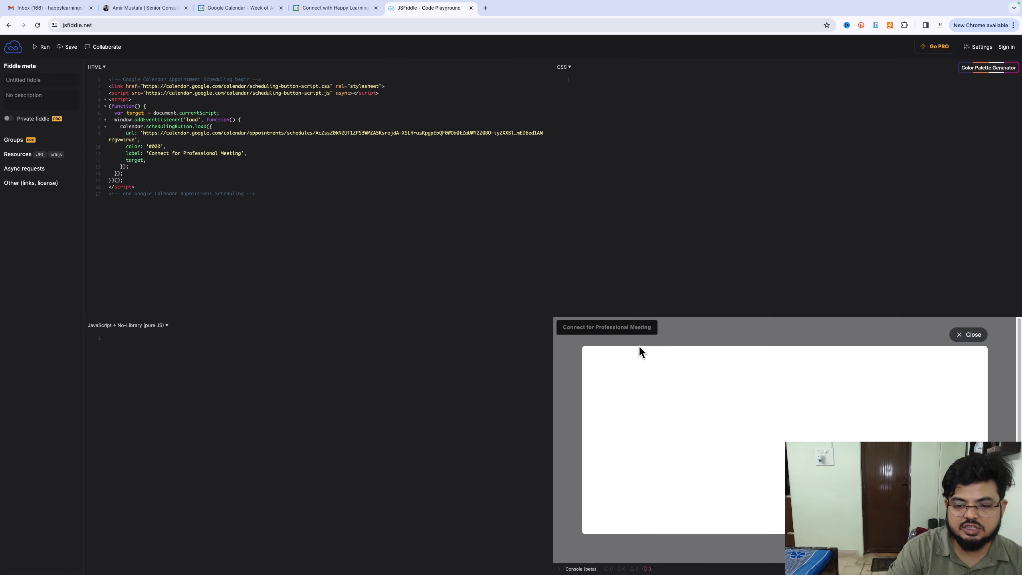
pyautogui.click(973, 335)
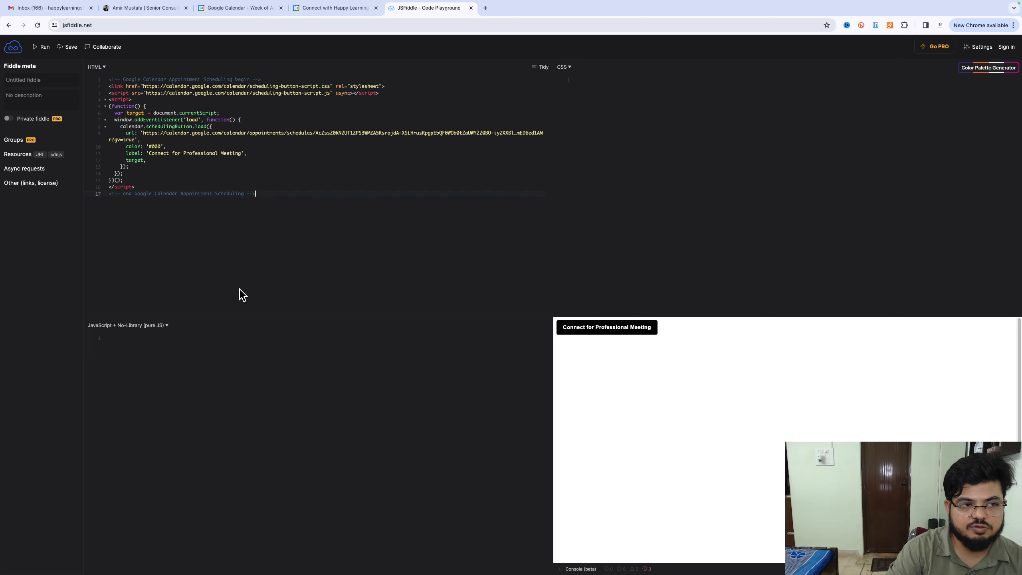
# Return to the calendar's website embed options and copy the embed code of the inline booking page
pyautogui.click(346, 8)
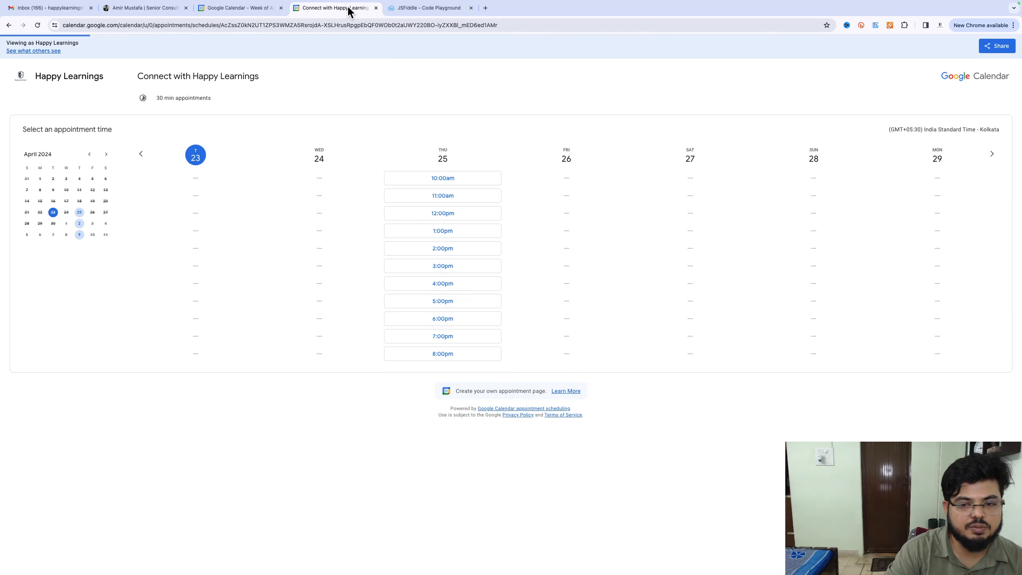
pyautogui.click(212, 8)
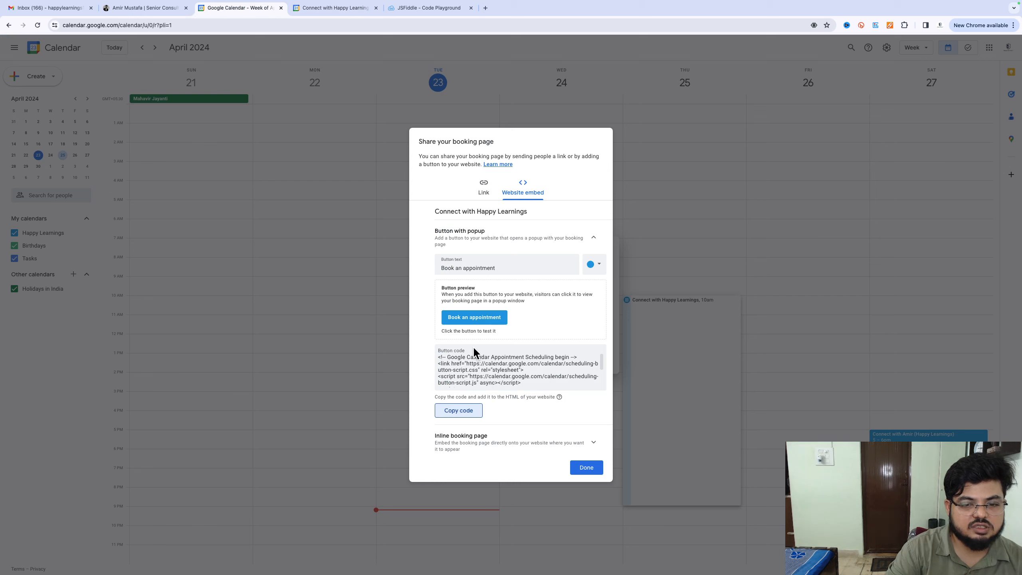
pyautogui.moveTo(499, 376); pyautogui.dragTo(498, 369)
pyautogui.press('super+a')
pyautogui.click(518, 392)
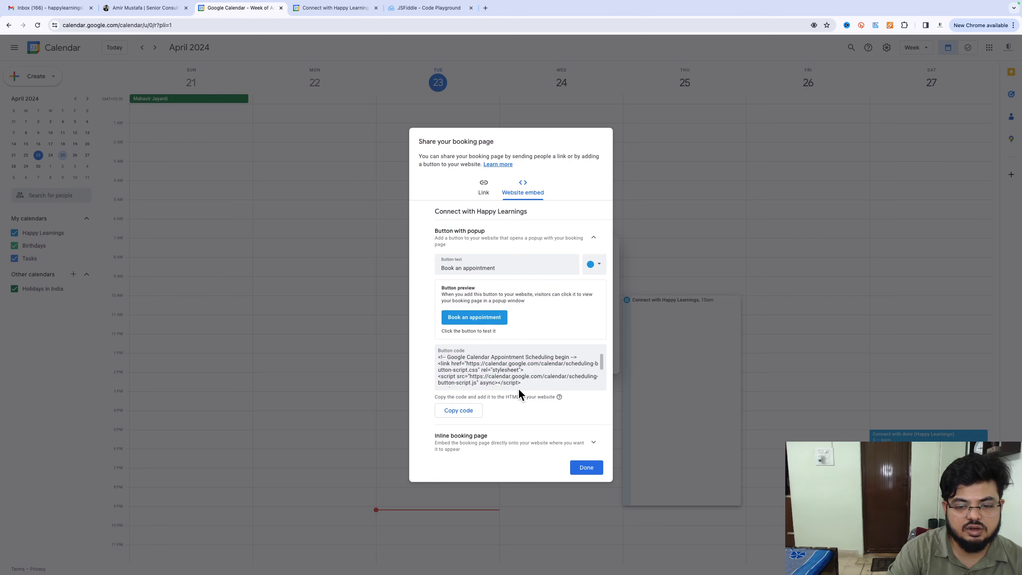
pyautogui.click(595, 237)
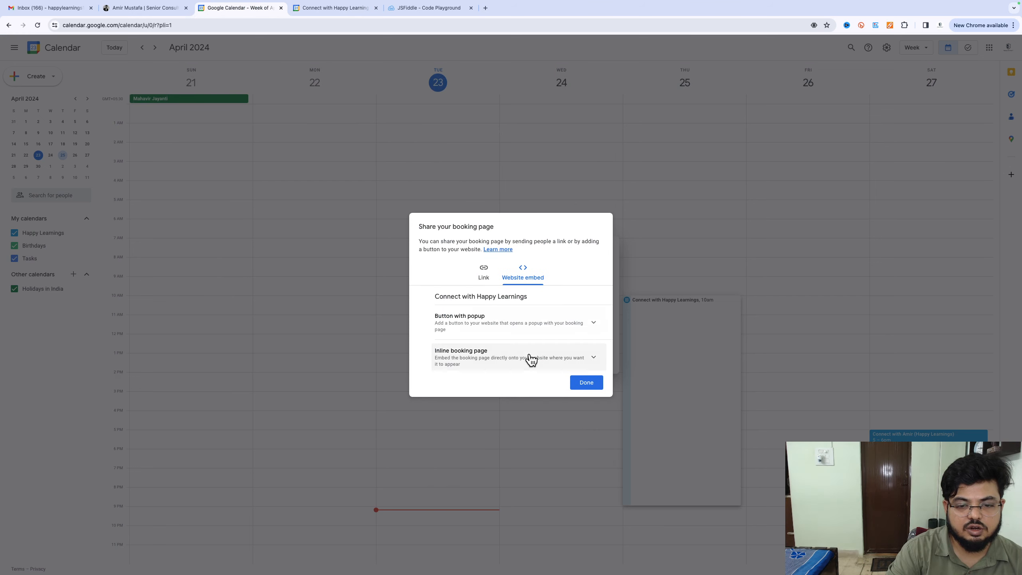
pyautogui.click(529, 357)
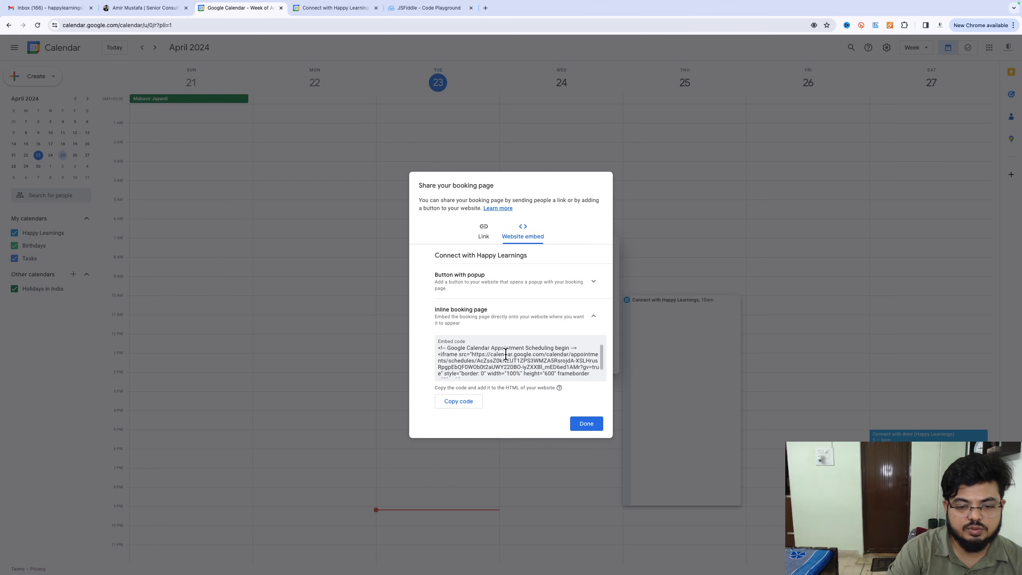
pyautogui.click(463, 403)
# Replace JSFiddle's HTML code with the inline booking page code, run it and look through the embedded booking page
pyautogui.click(425, 13)
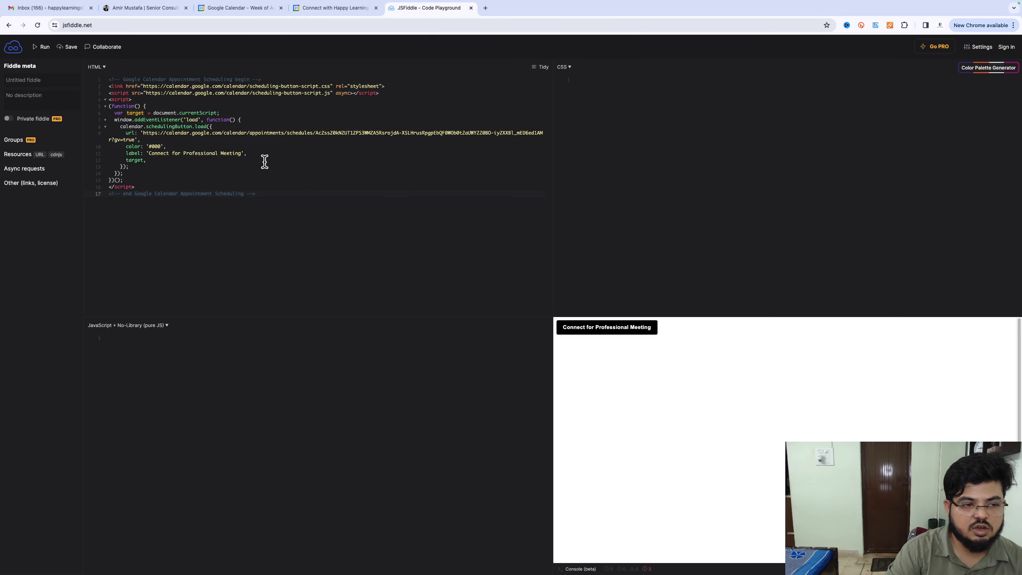
pyautogui.press('super+a')
pyautogui.press('super+v')
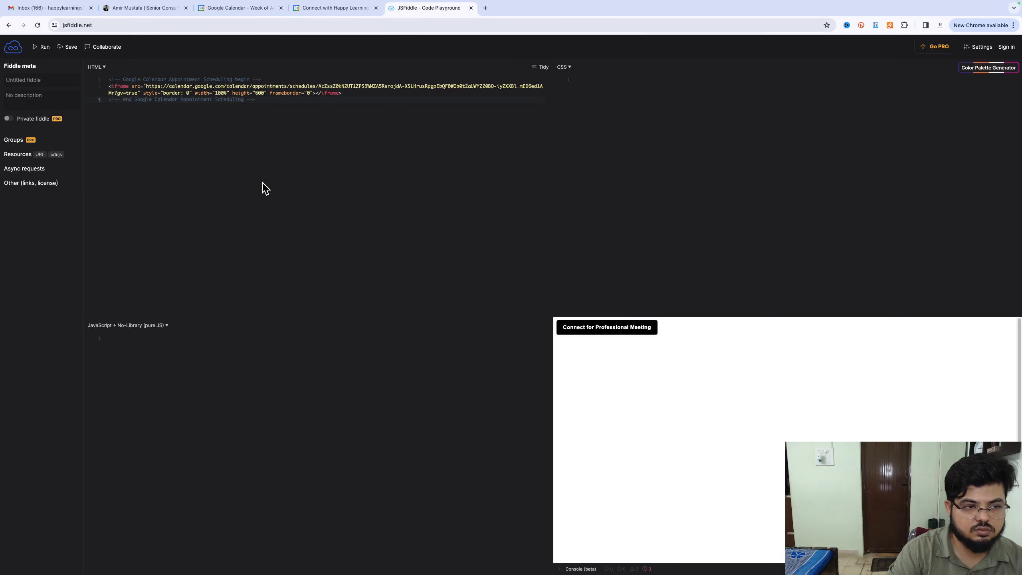
pyautogui.click(38, 48)
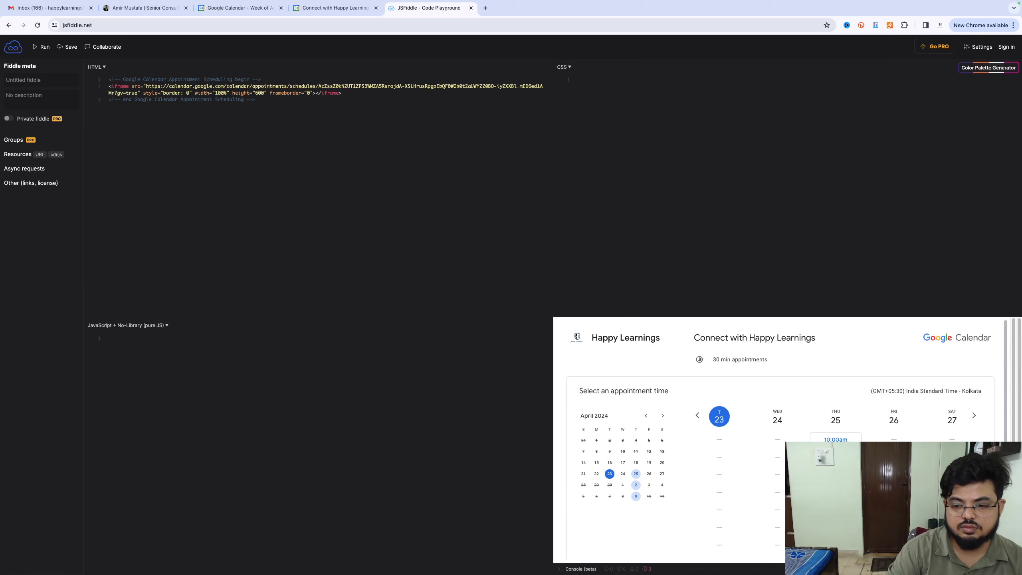
pyautogui.scroll(-3, 780, 439)
pyautogui.scroll(3, 780, 438)
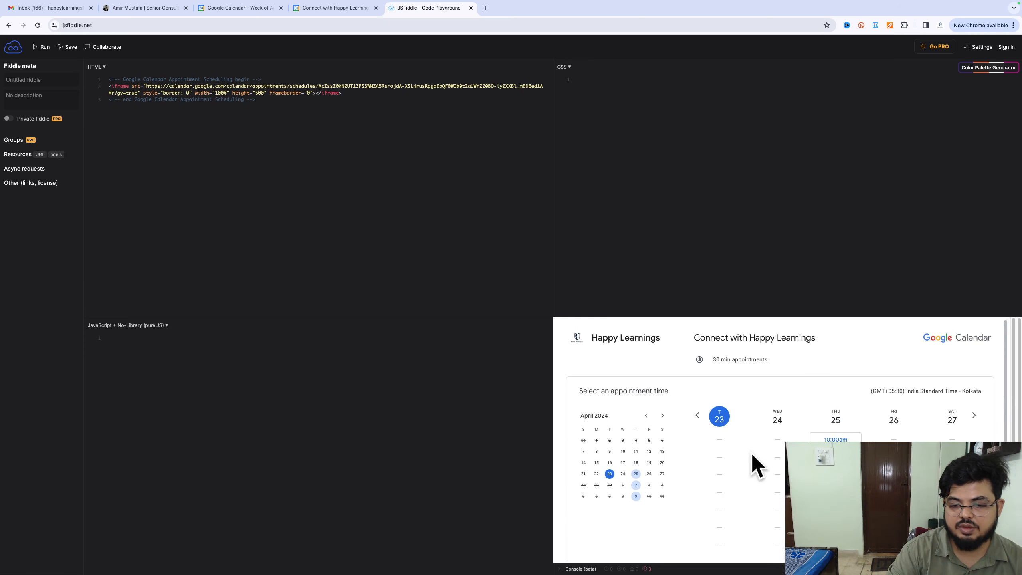
pyautogui.scroll(-1, 757, 442)
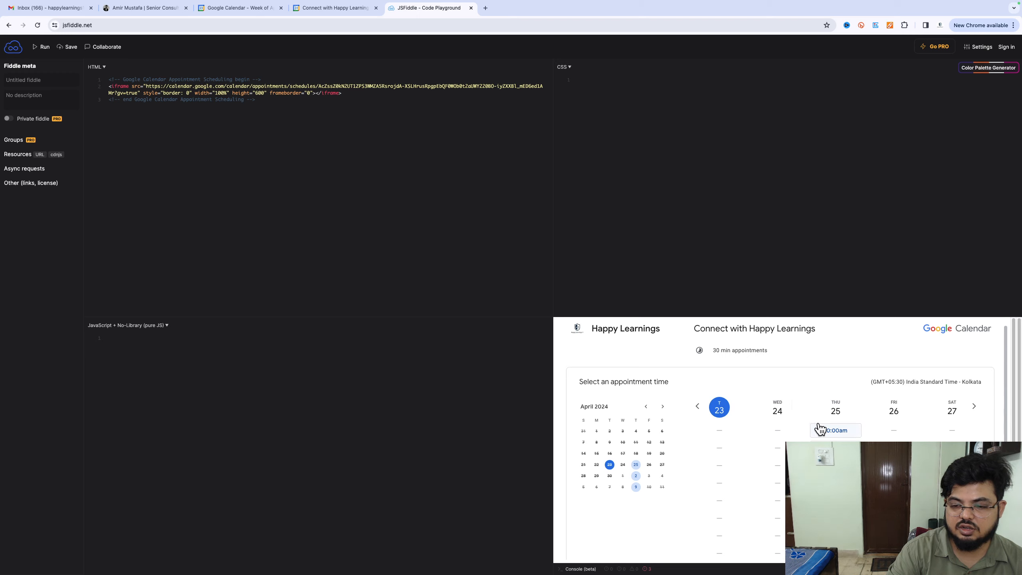
pyautogui.scroll(-2, 817, 427)
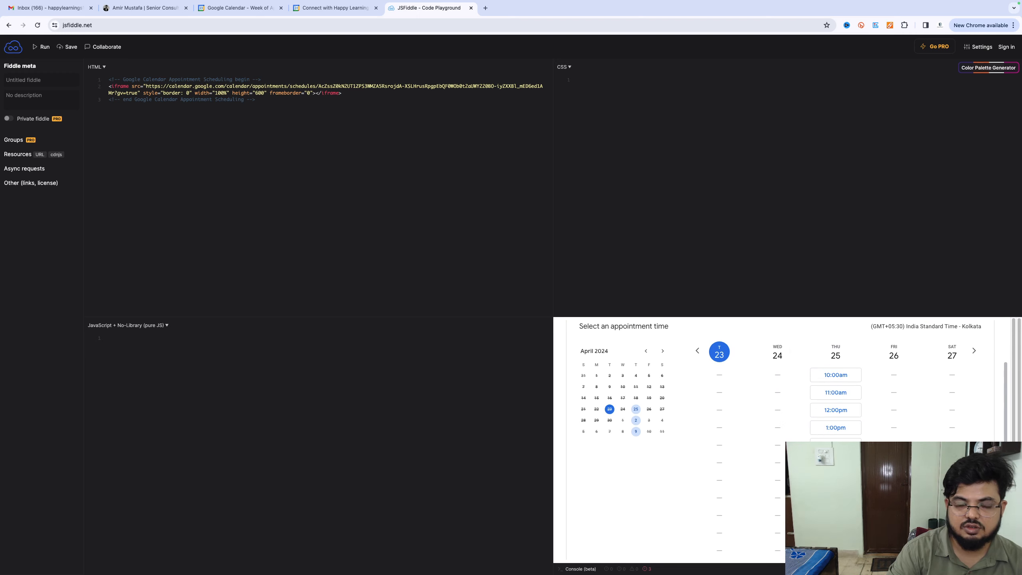
# Copy the booking page link from the calendar's share dialog and open it in the JSFiddle tab
pyautogui.click(326, 9)
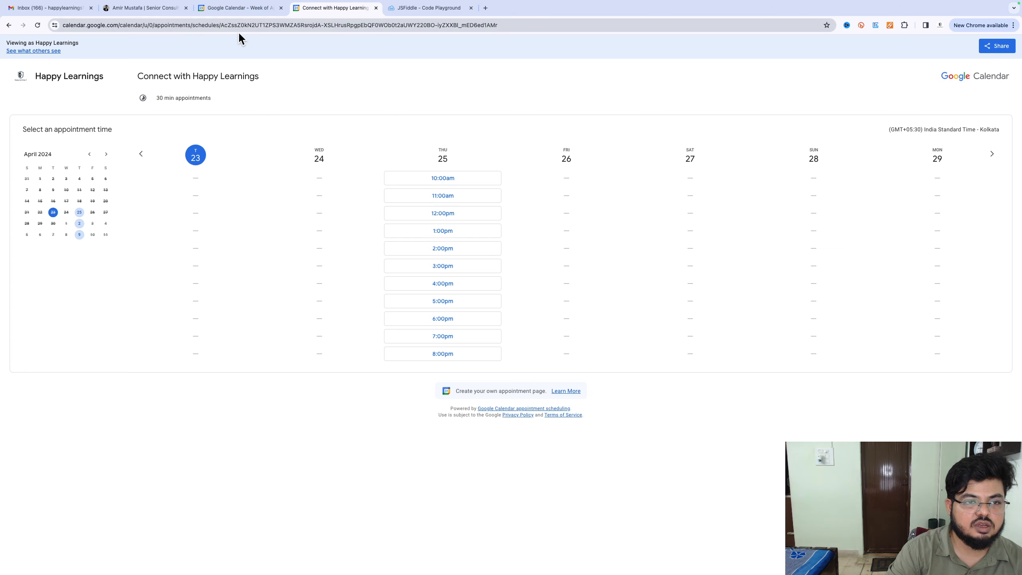
pyautogui.click(234, 8)
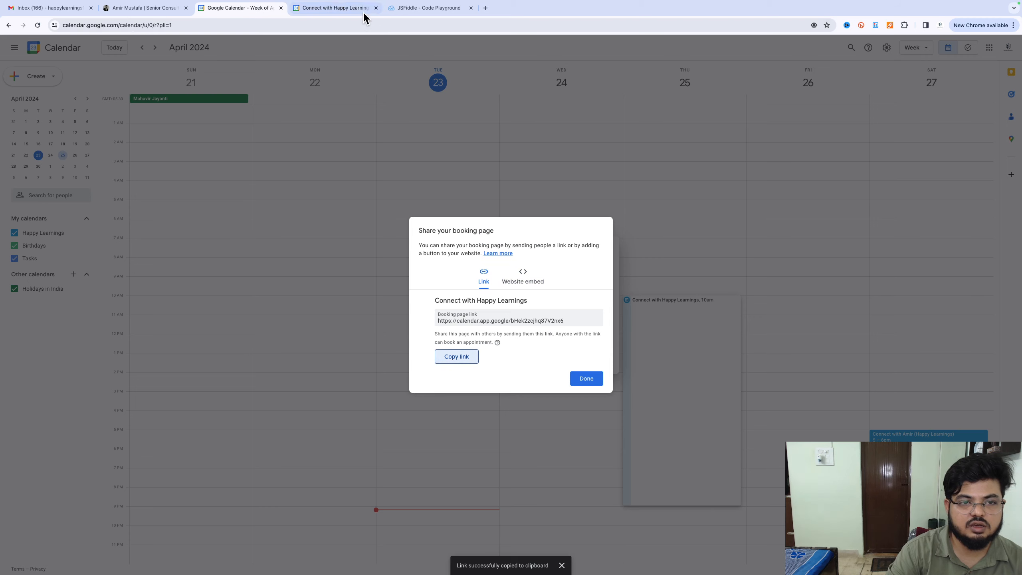
pyautogui.click(430, 9)
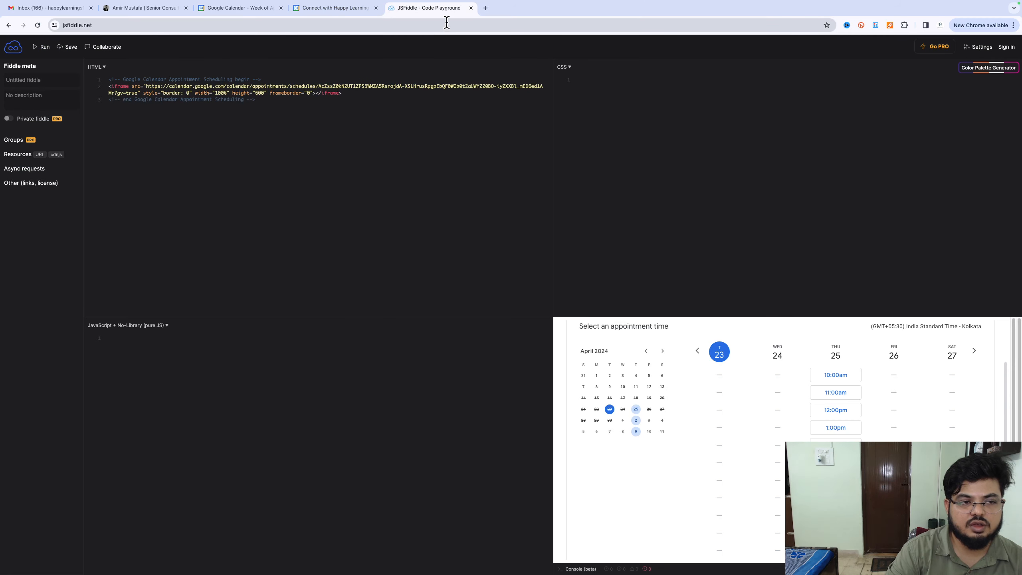
pyautogui.click(447, 25)
pyautogui.hotkey('ctrl', 'v')
pyautogui.press('Return')
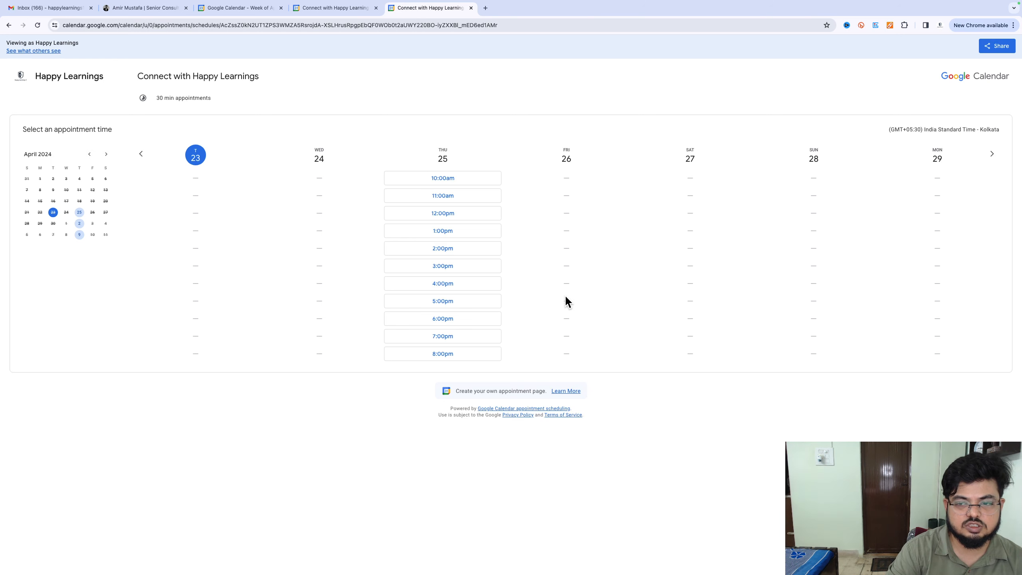
pyautogui.click(519, 24)
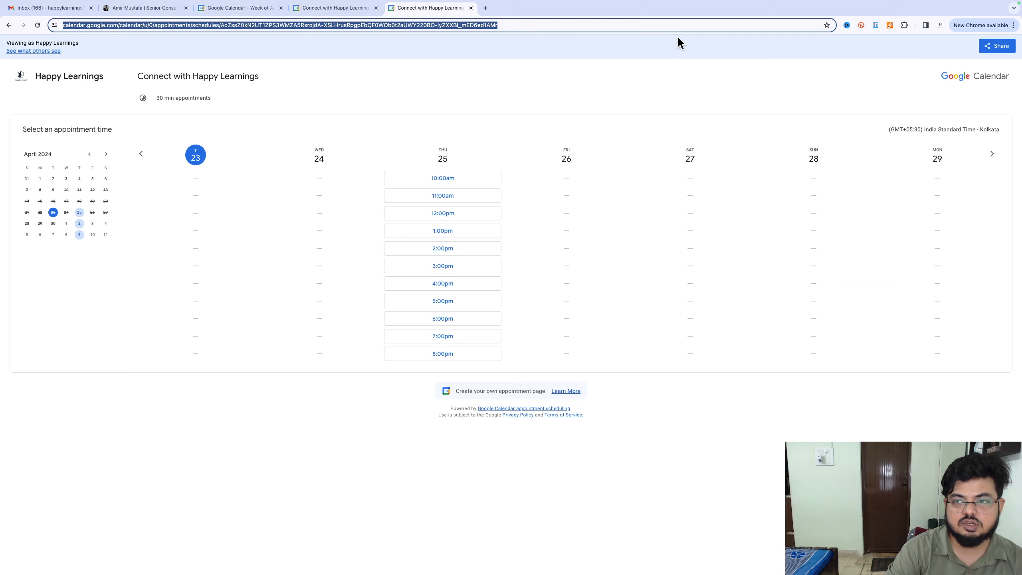
pyautogui.click(940, 25)
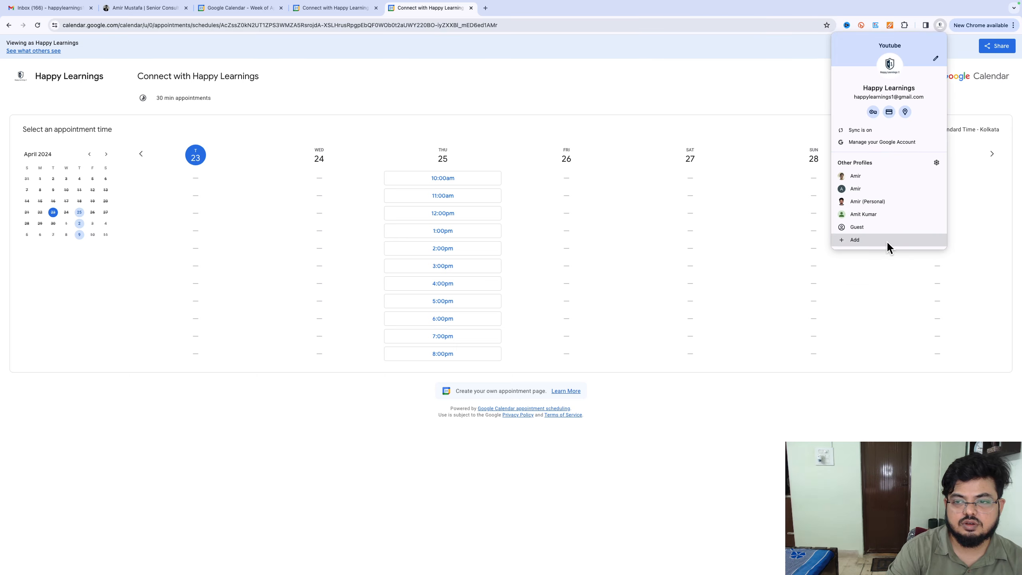
pyautogui.click(720, 93)
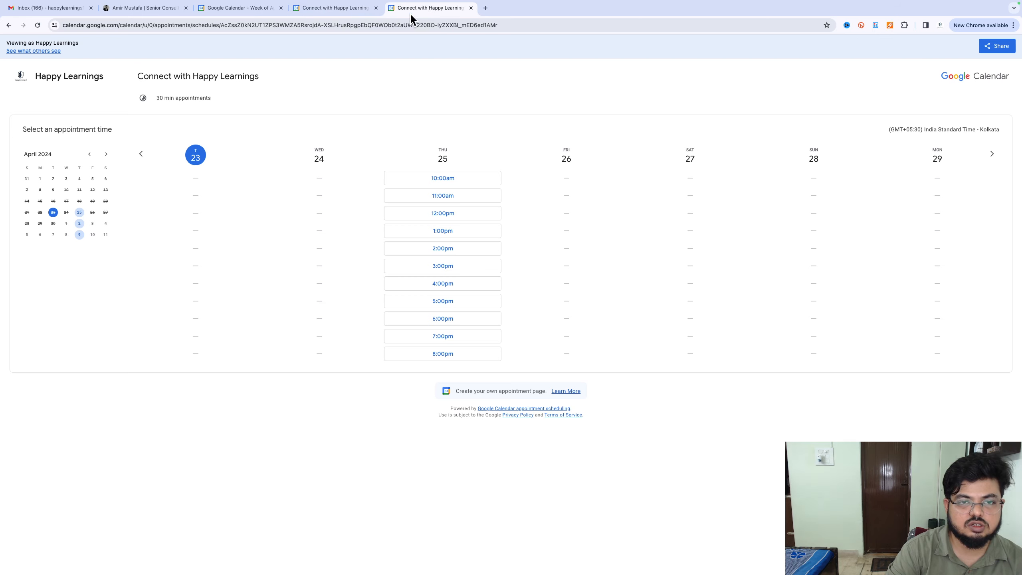
pyautogui.click(335, 8)
pyautogui.click(243, 8)
pyautogui.click(326, 9)
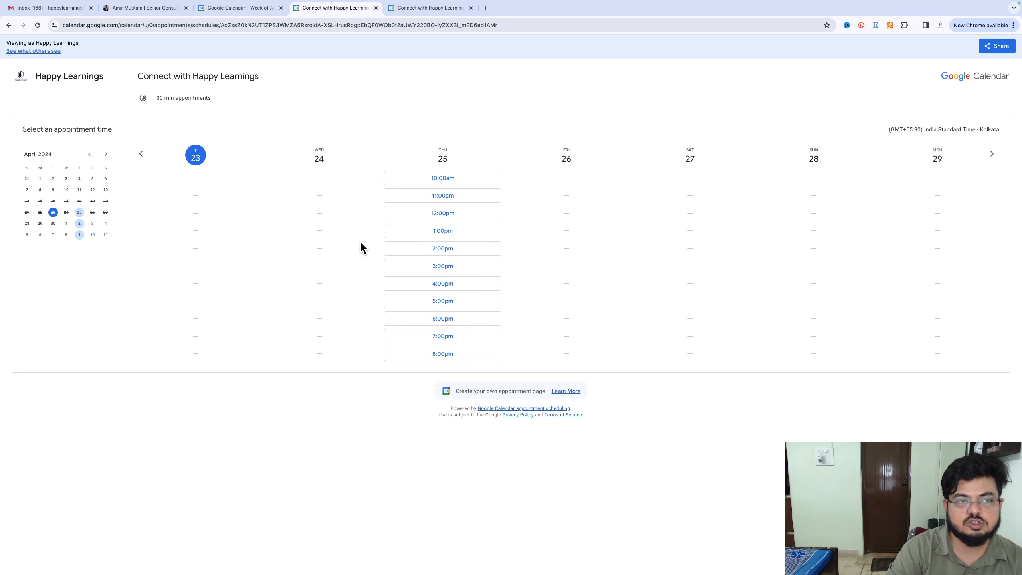
# Close the calendar's share dialog and reopen the details of the "Connect with Happy Learnings" appointment schedule on Thursday, April 25
pyautogui.click(242, 8)
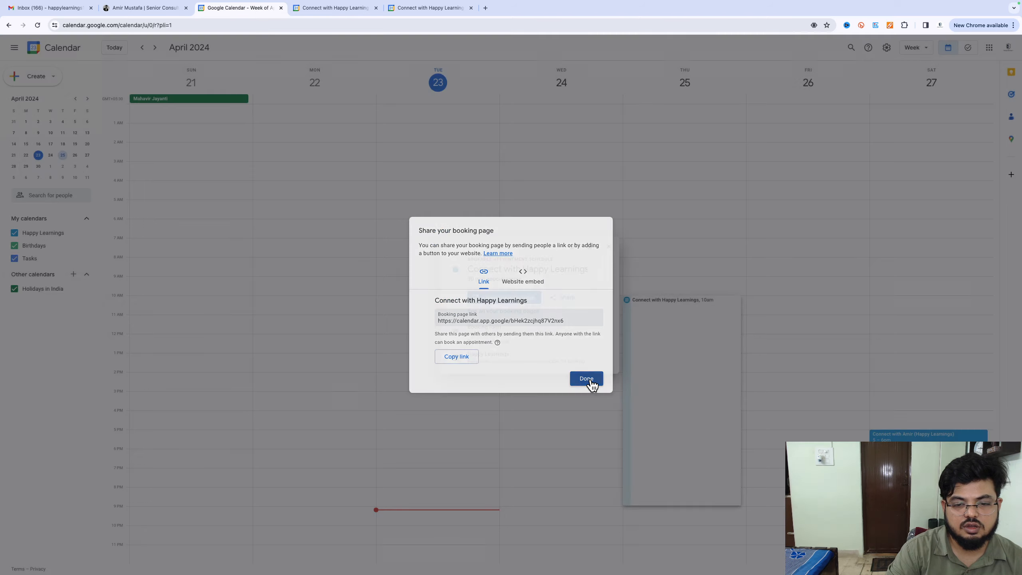
pyautogui.click(586, 378)
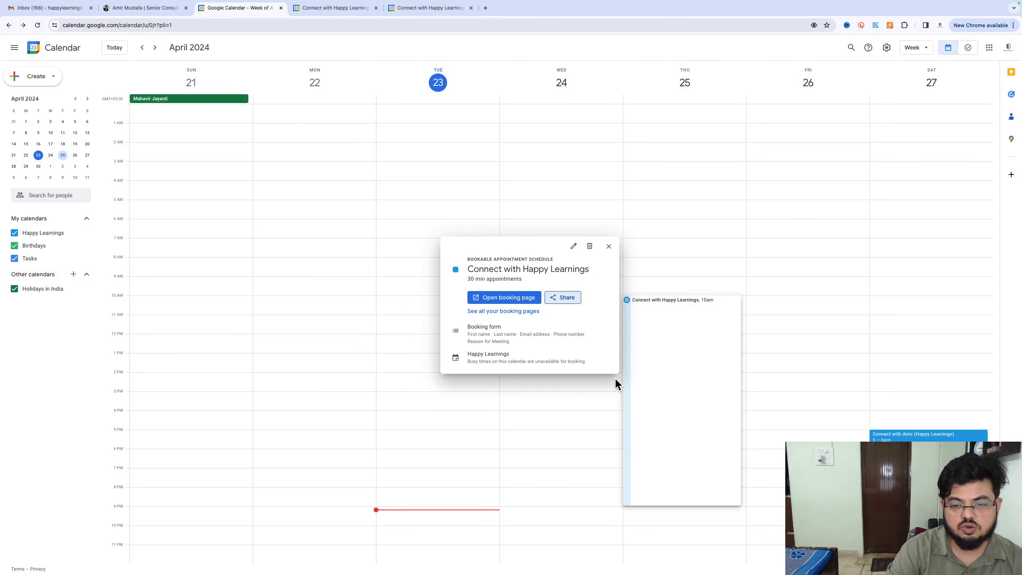
pyautogui.click(615, 378)
pyautogui.click(683, 307)
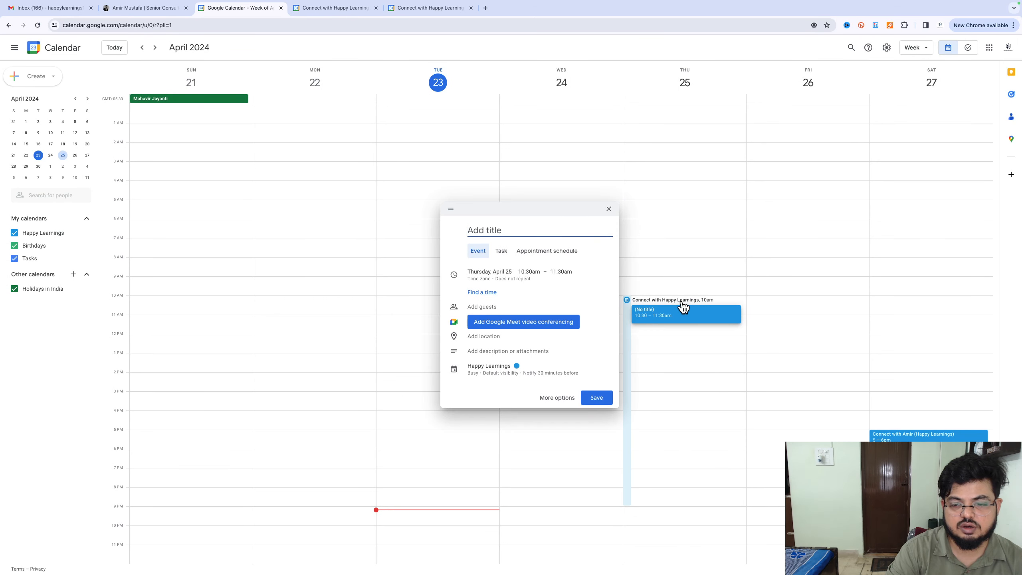
pyautogui.click(684, 305)
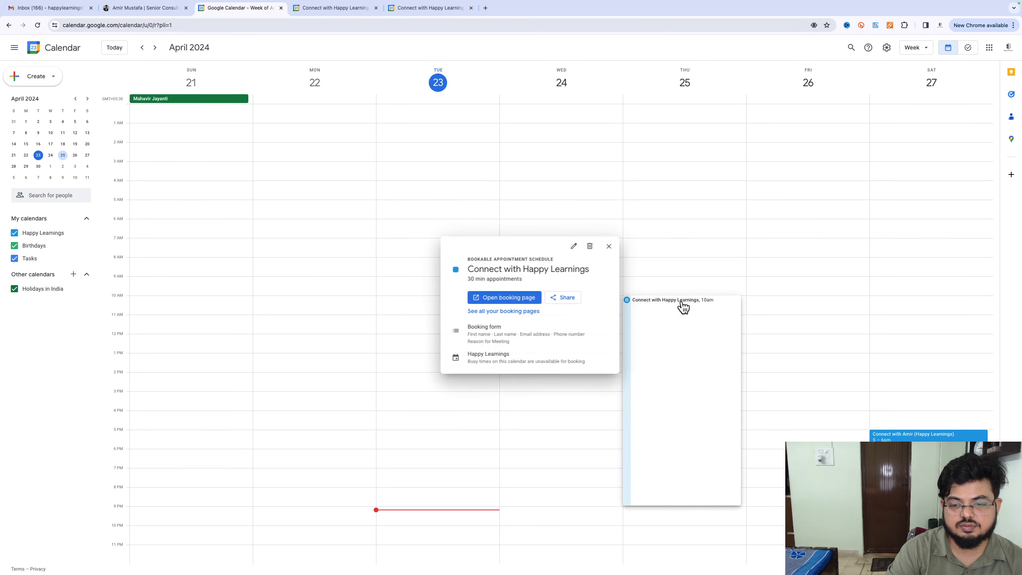
# Check the booking page from the schedule's details, close it and open the appointment schedule for editing
pyautogui.click(521, 299)
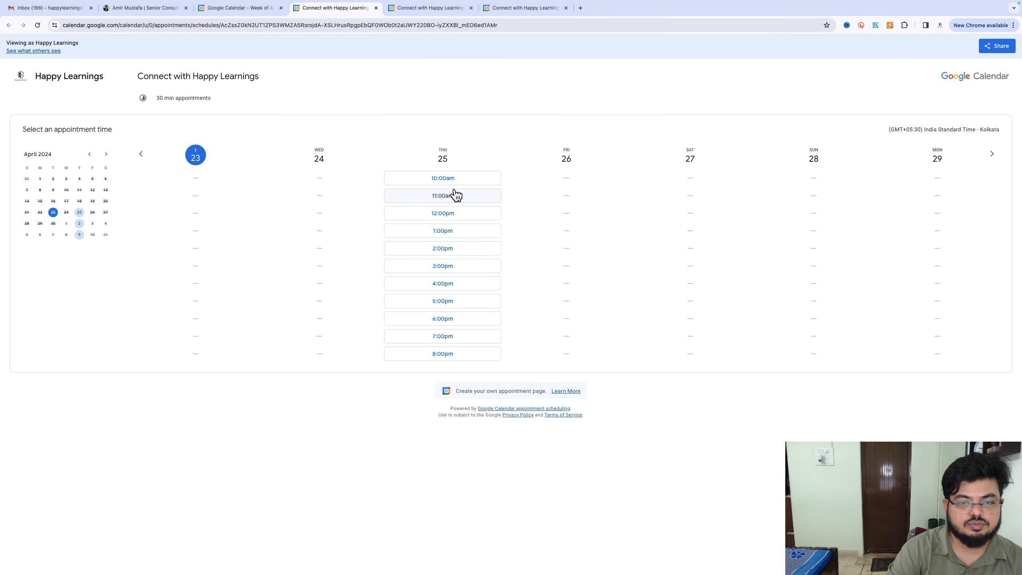
pyautogui.hotkey('ctrl', 'w')
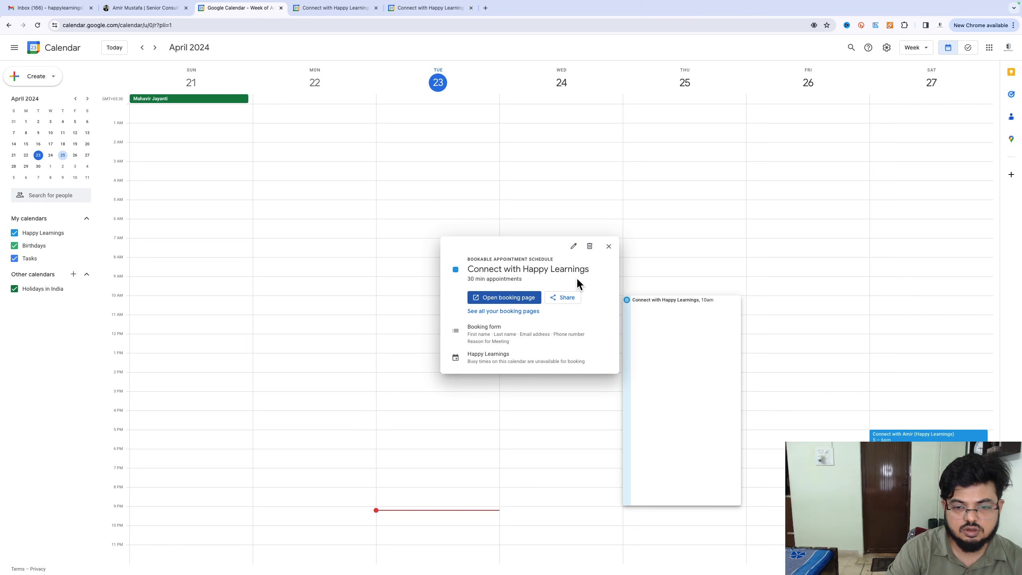
pyautogui.click(574, 246)
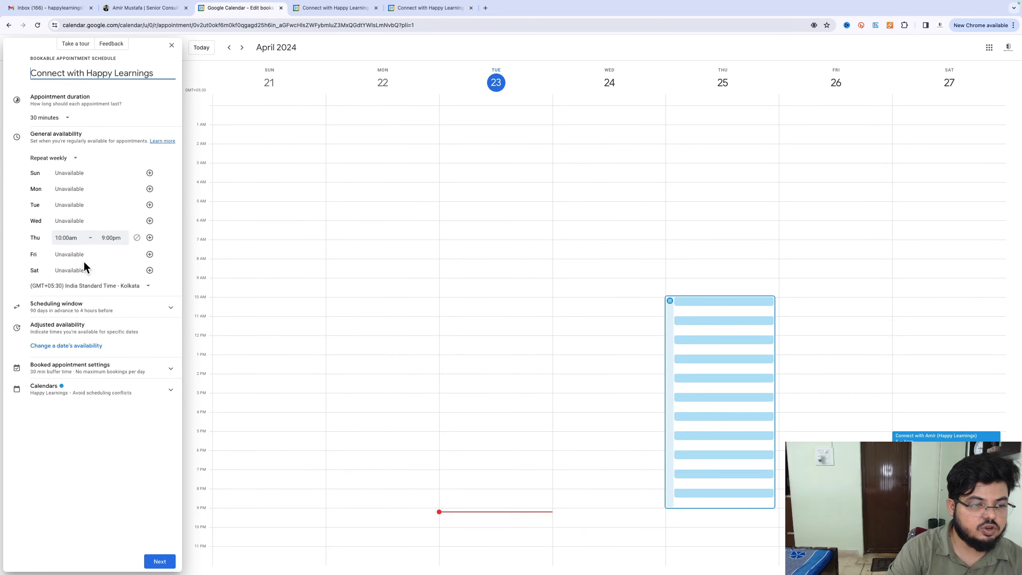
# Add weekly Monday availability to the appointment schedule and set its start time to 10:00am
pyautogui.click(66, 190)
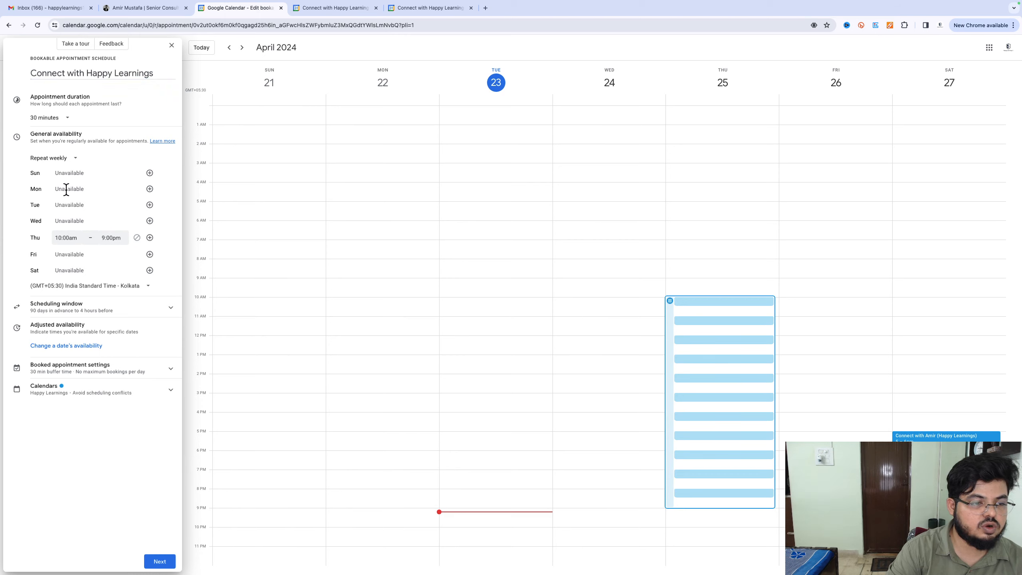
pyautogui.click(149, 189)
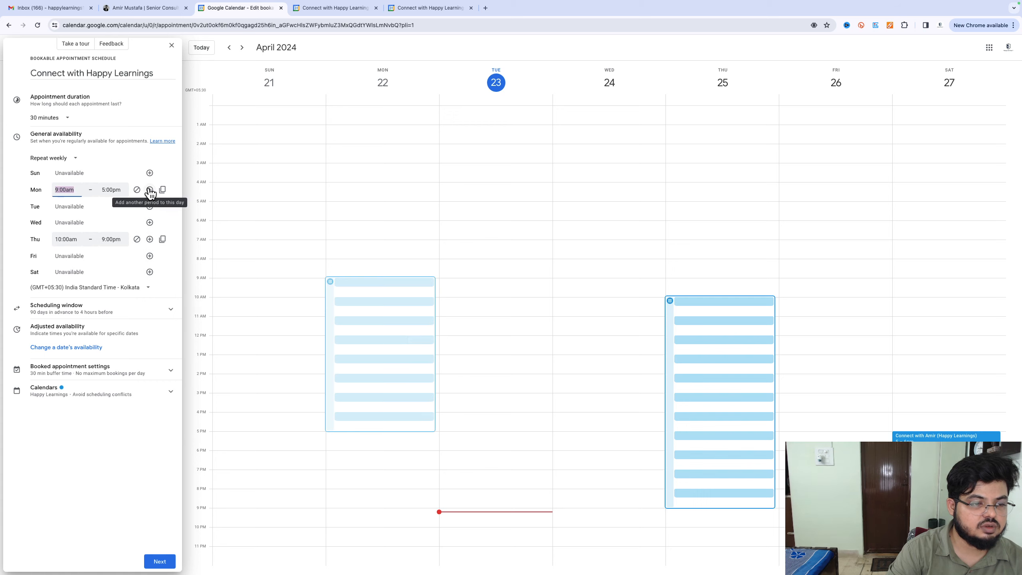
pyautogui.click(57, 191)
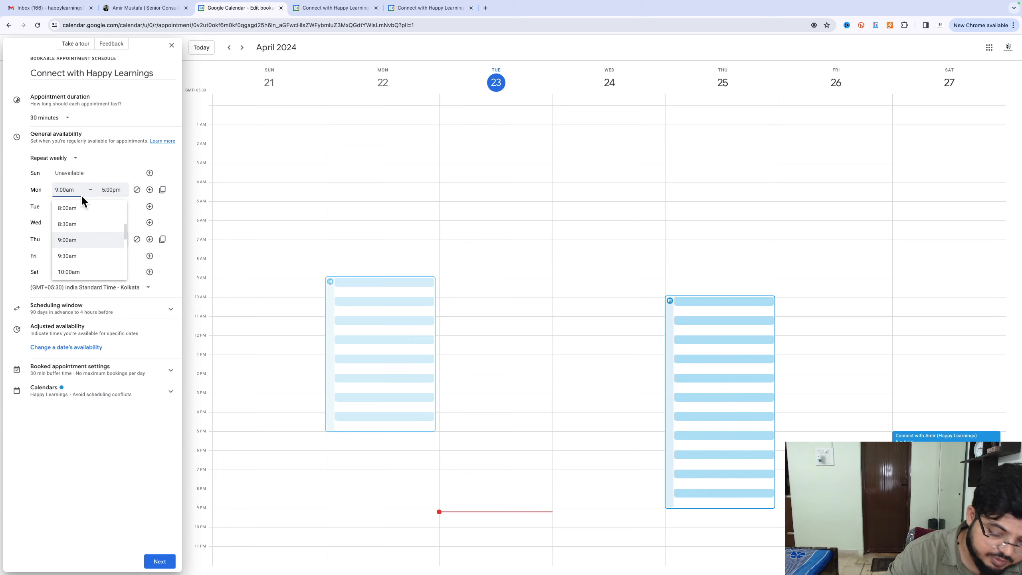
pyautogui.press('BackSpace')
pyautogui.write('10')
# Set the Monday availability's end time to 9:00pm and save the appointment schedule
pyautogui.click(105, 190)
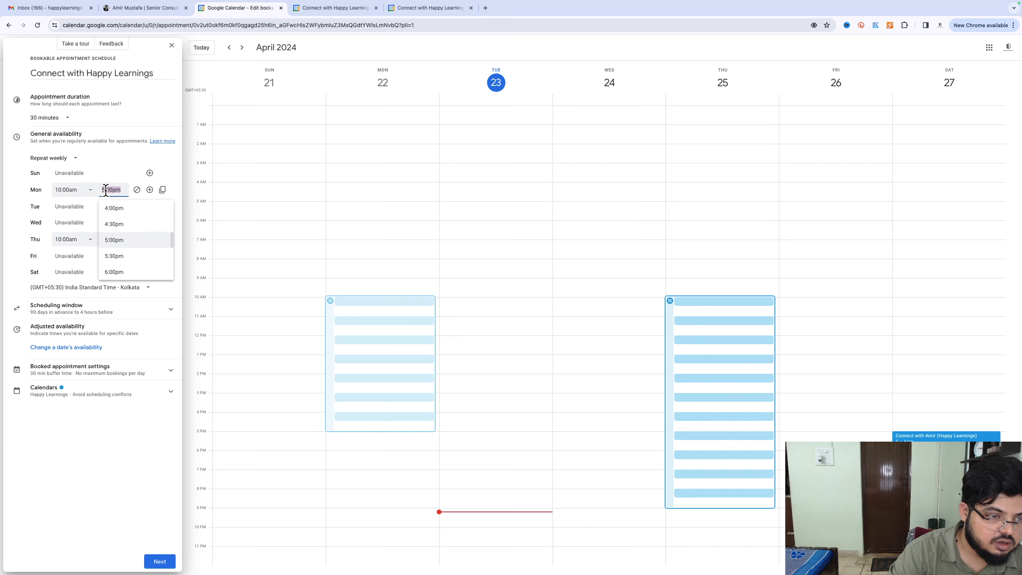
pyautogui.click(74, 239)
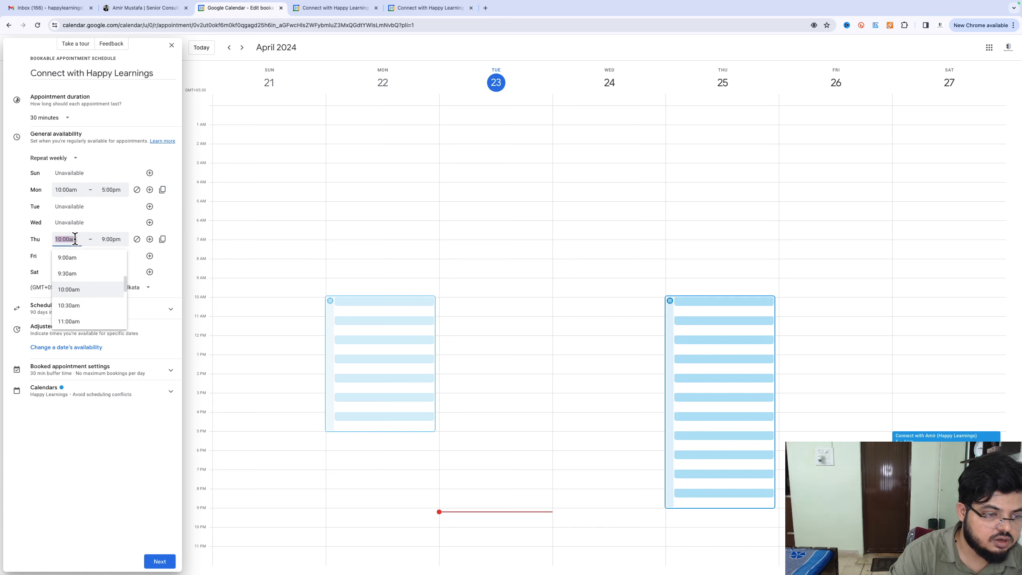
pyautogui.click(106, 190)
pyautogui.scroll(-5, 115, 248)
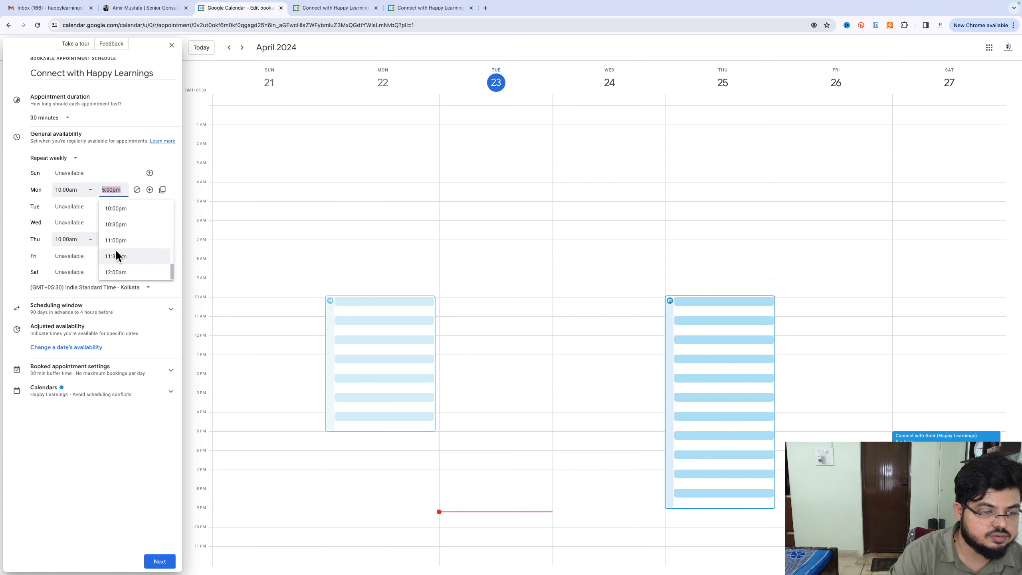
pyautogui.scroll(3, 116, 242)
pyautogui.click(120, 222)
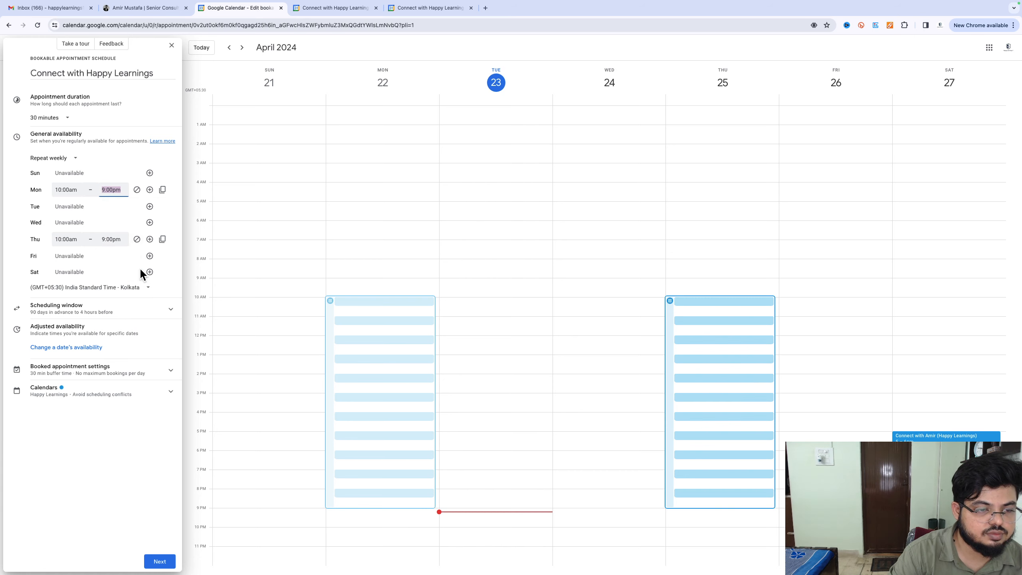
pyautogui.click(150, 560)
pyautogui.click(154, 562)
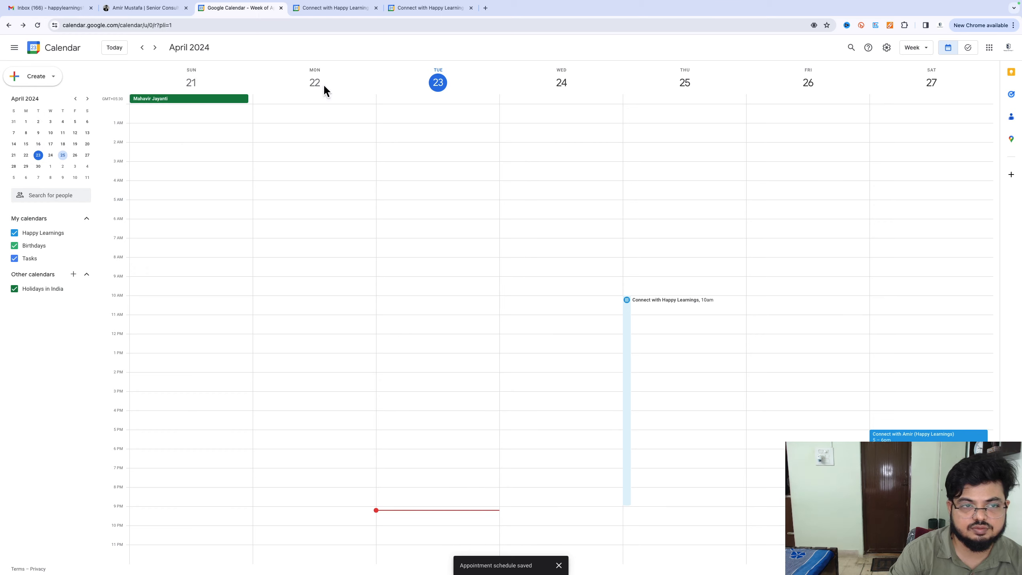
# Switch to the "Connect with Happy Learnings" booking page and check the Monday and Thursday slots across the previous and coming weeks
pyautogui.click(322, 8)
pyautogui.click(420, 7)
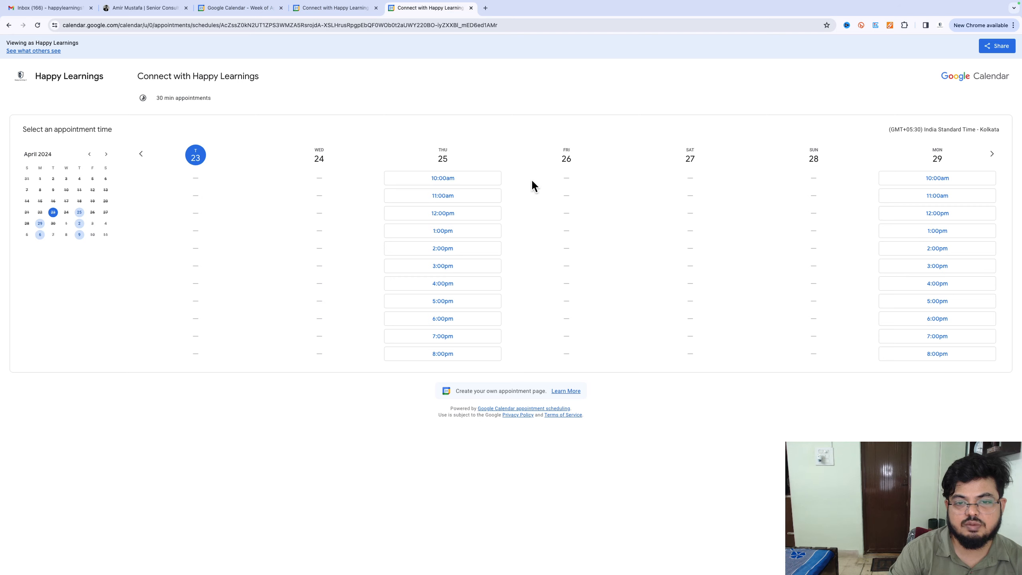
pyautogui.click(141, 154)
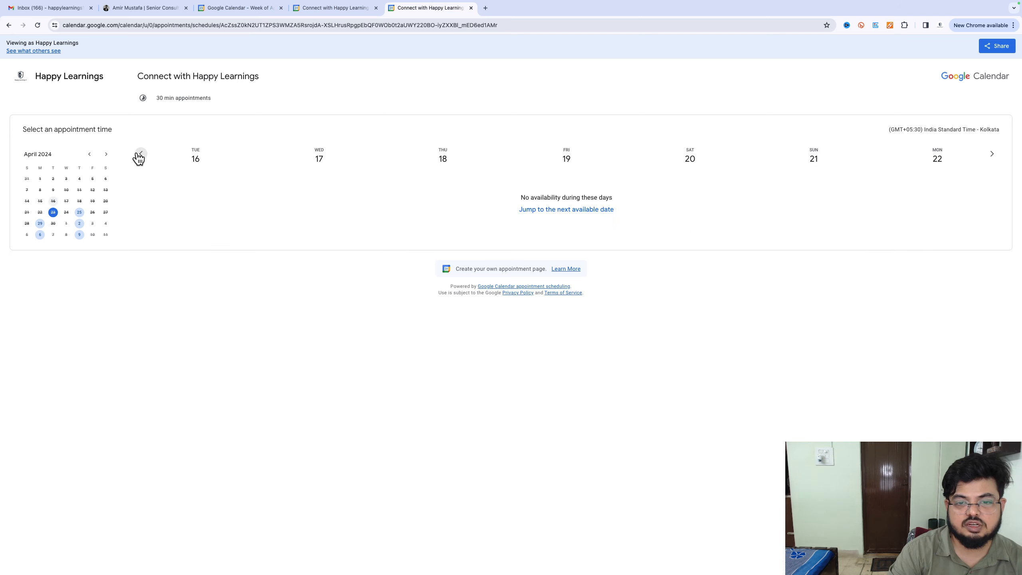
pyautogui.click(992, 155)
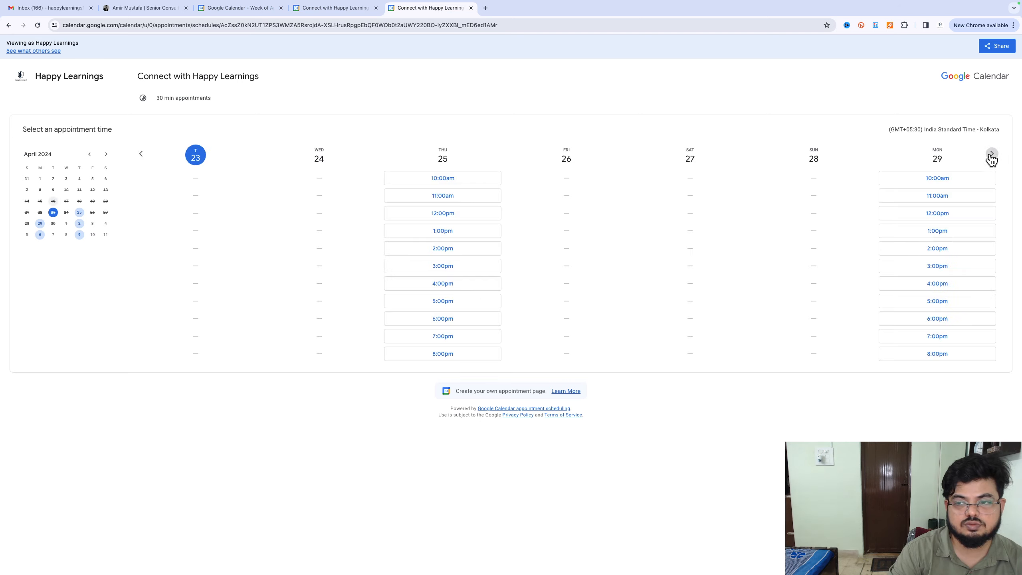
pyautogui.click(991, 154)
pyautogui.click(992, 154)
pyautogui.click(992, 154)
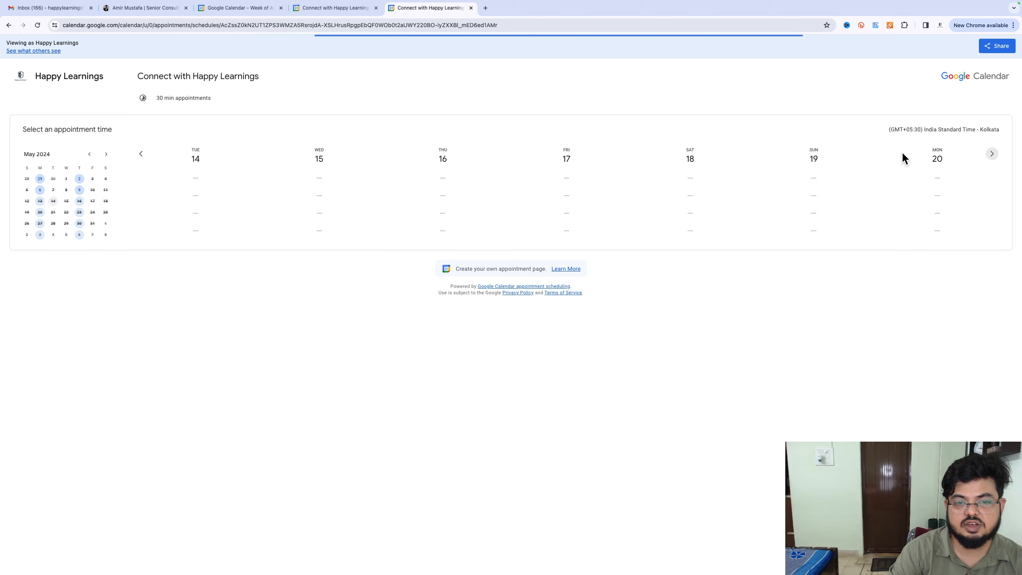
pyautogui.click(141, 153)
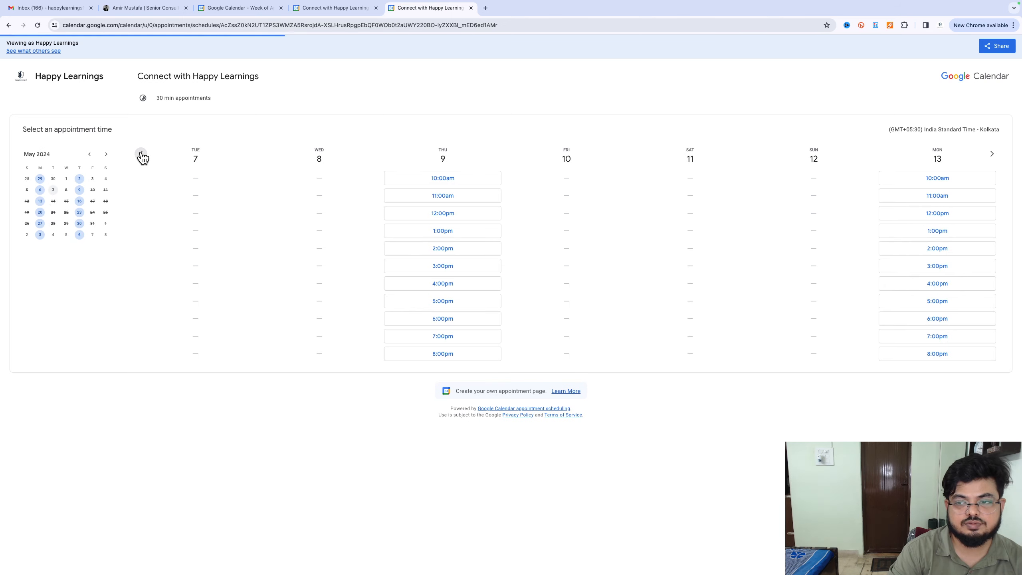
pyautogui.click(141, 153)
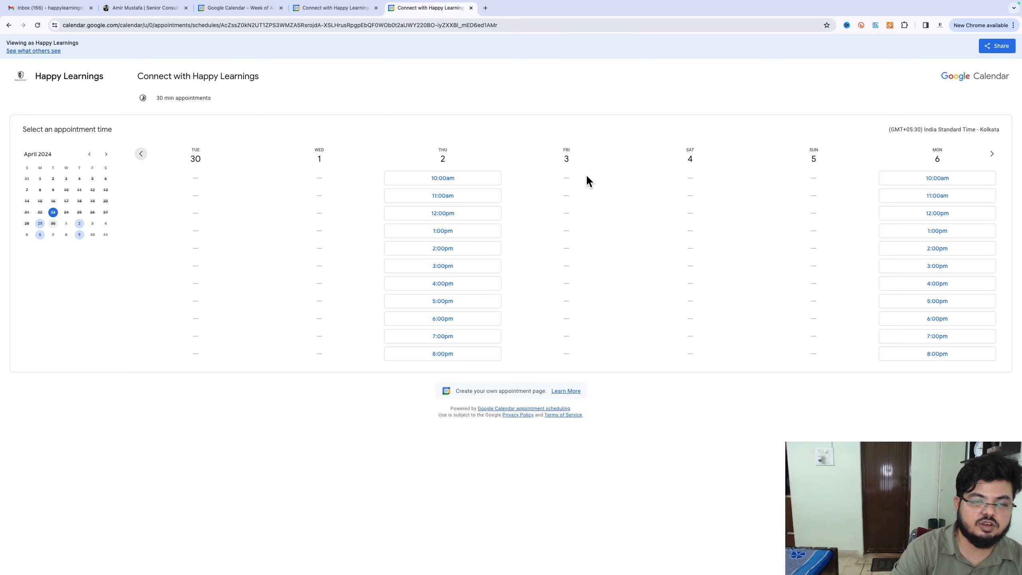
# Look over the portfolio site's About me section and the Gmail inbox, and return to the Google Calendar week view
pyautogui.click(146, 9)
pyautogui.scroll(15, 394, 164)
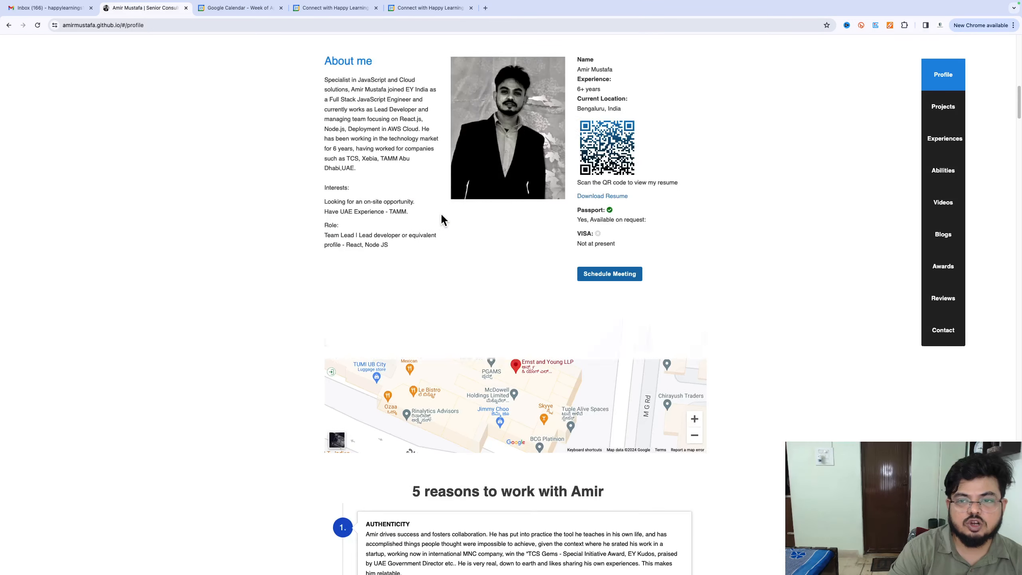
pyautogui.scroll(-15, 445, 222)
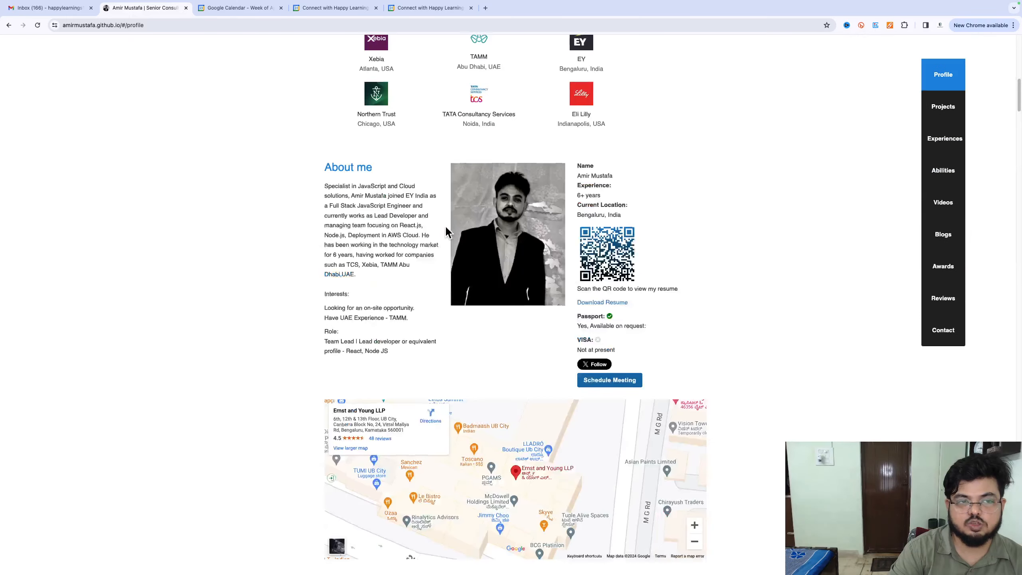
pyautogui.scroll(15, 479, 226)
pyautogui.click(58, 9)
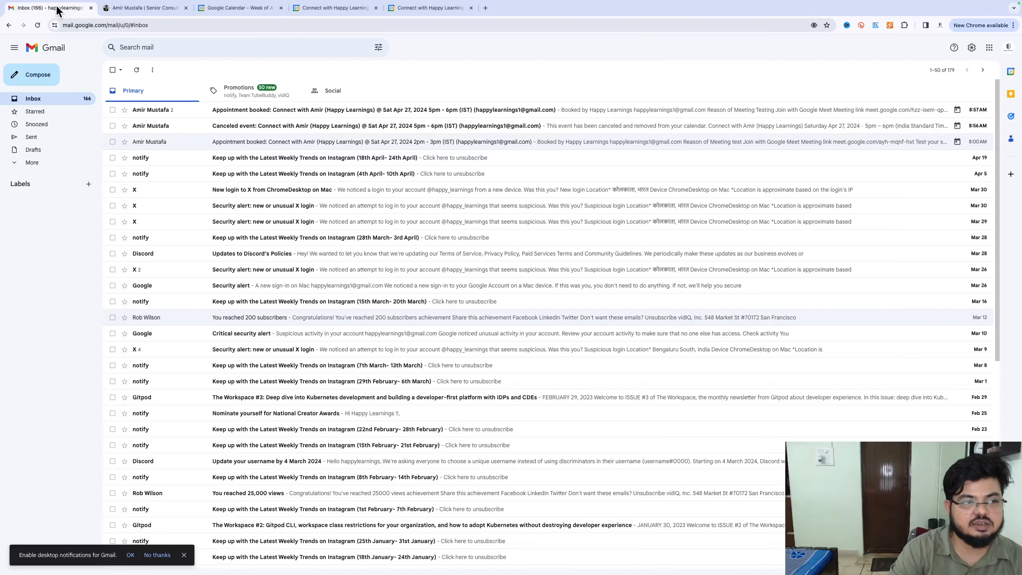
pyautogui.click(144, 8)
pyautogui.click(223, 9)
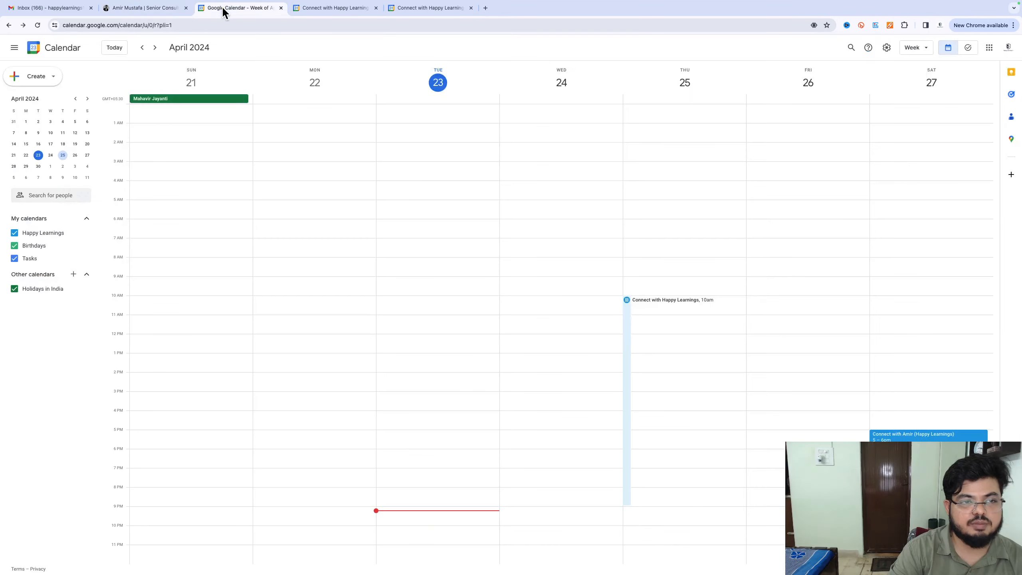
pyautogui.click(633, 299)
pyautogui.click(631, 301)
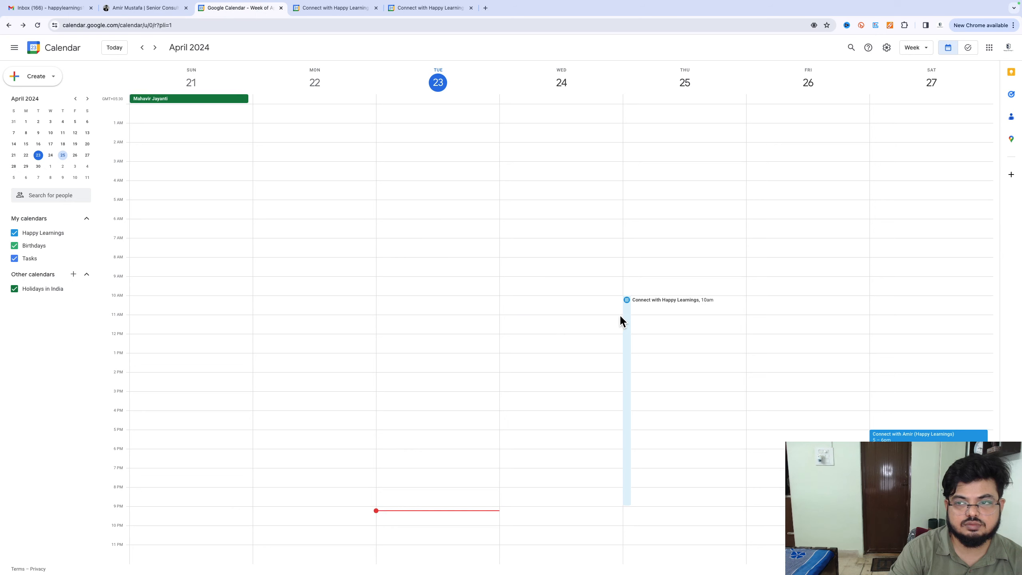
pyautogui.click(1009, 47)
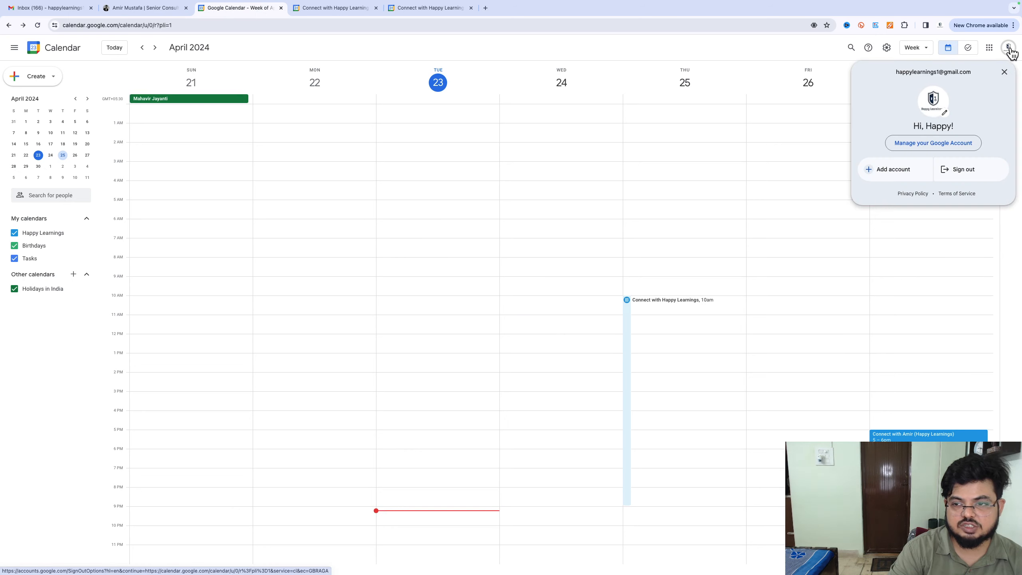
pyautogui.click(1009, 48)
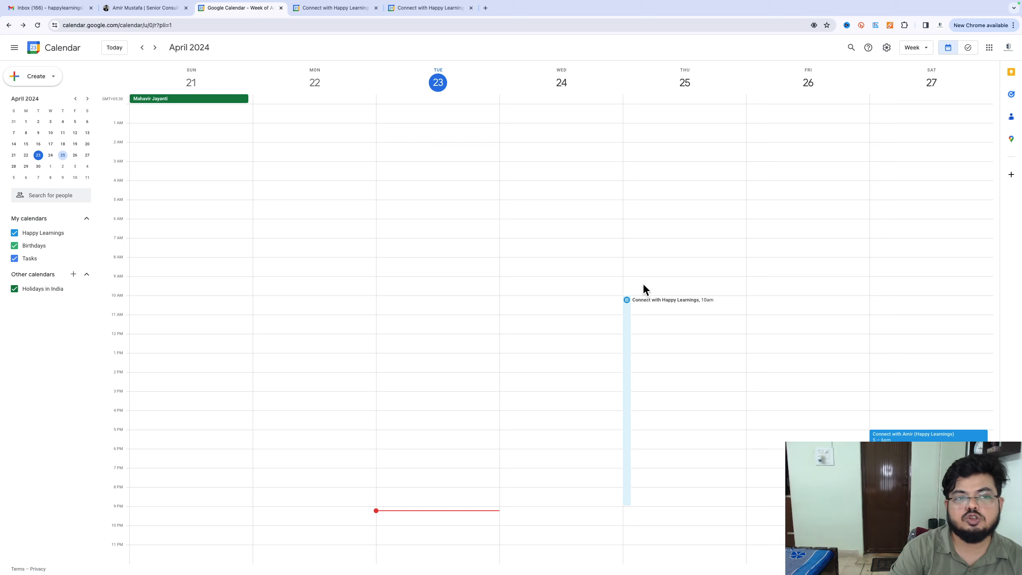
pyautogui.click(1009, 48)
pyautogui.click(1009, 48)
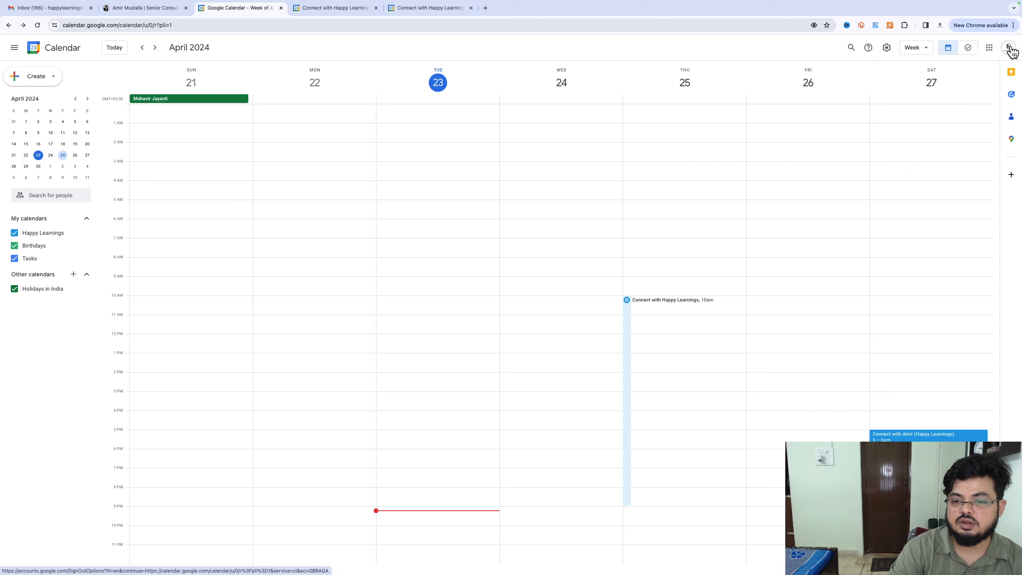
pyautogui.click(626, 308)
pyautogui.click(632, 313)
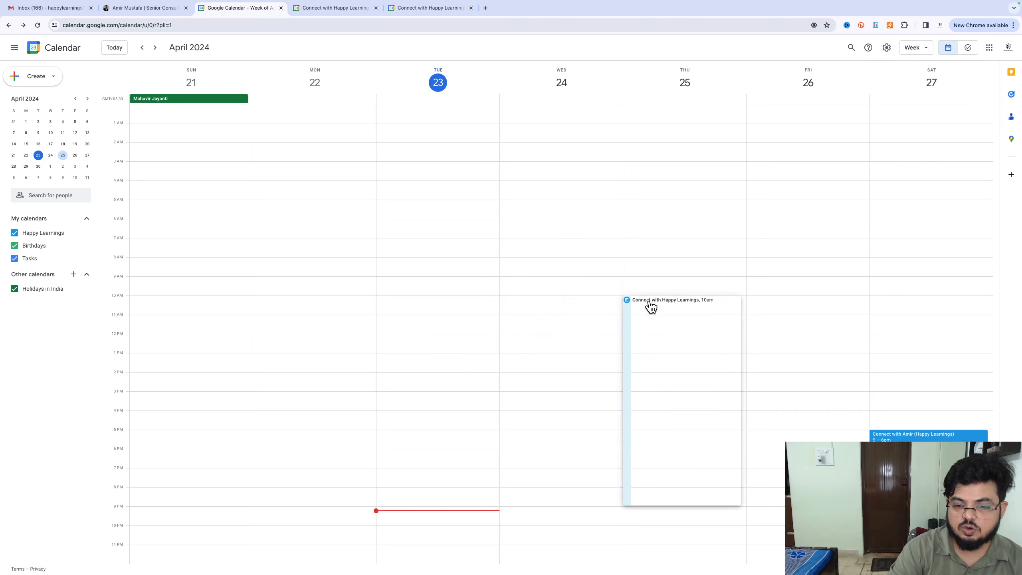
# Switch from the YouTube Chrome profile to the personal one
pyautogui.click(1010, 49)
pyautogui.click(938, 25)
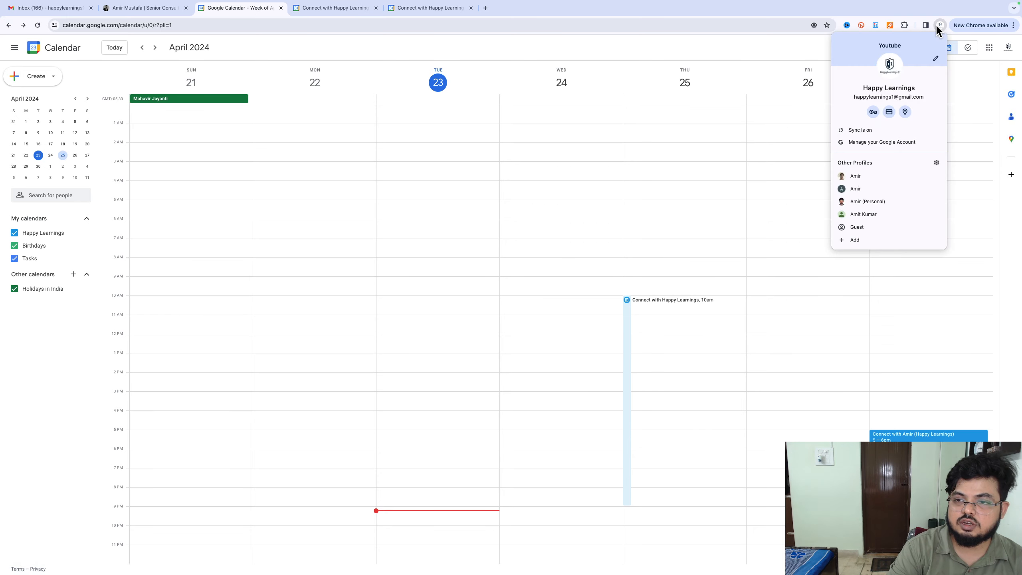
pyautogui.click(867, 201)
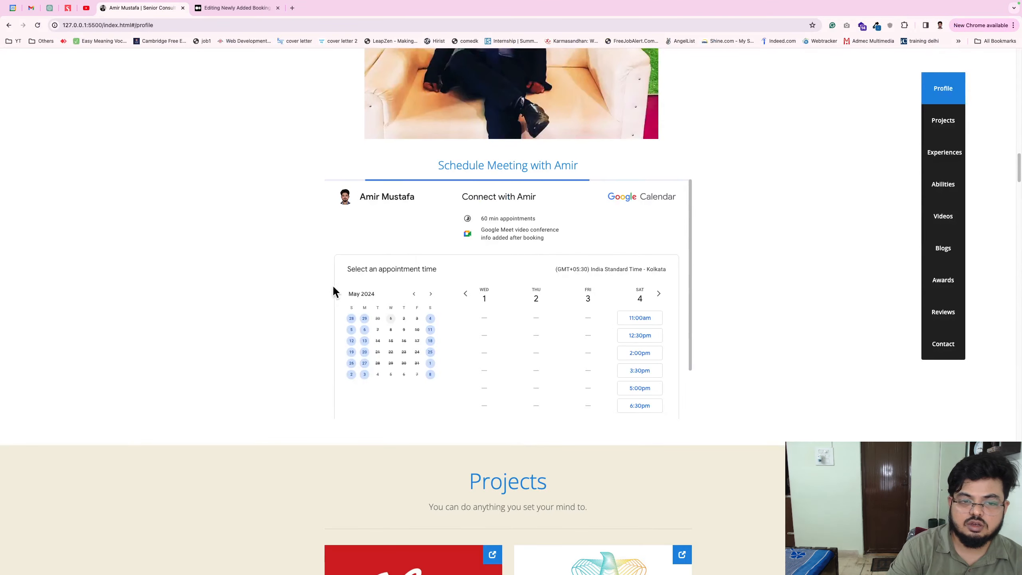
# Reload the locally served portfolio site and open the Schedule Meeting booking page from its About me section
pyautogui.scroll(5, 334, 290)
pyautogui.click(550, 25)
pyautogui.press('Return')
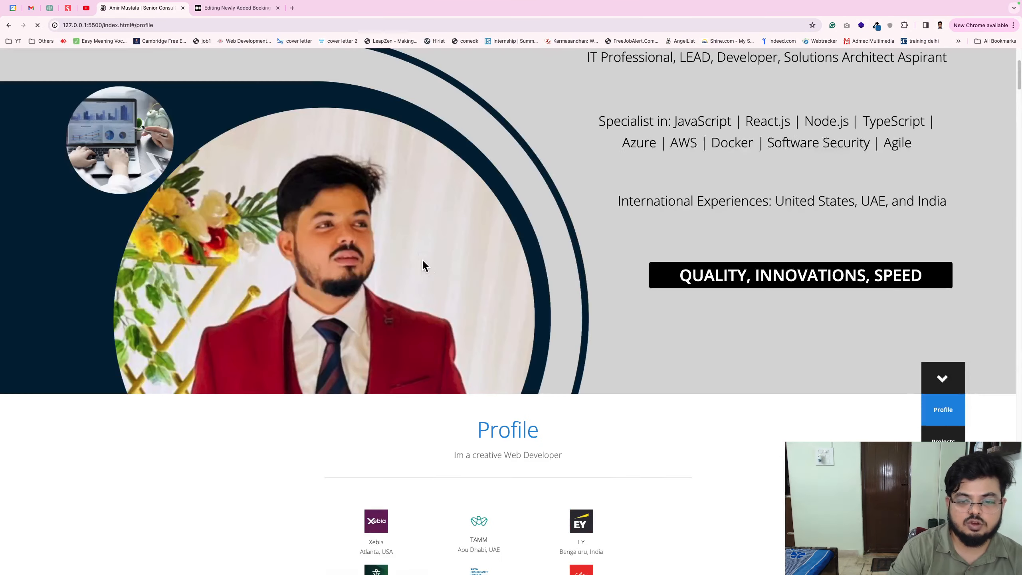
pyautogui.scroll(-10, 423, 298)
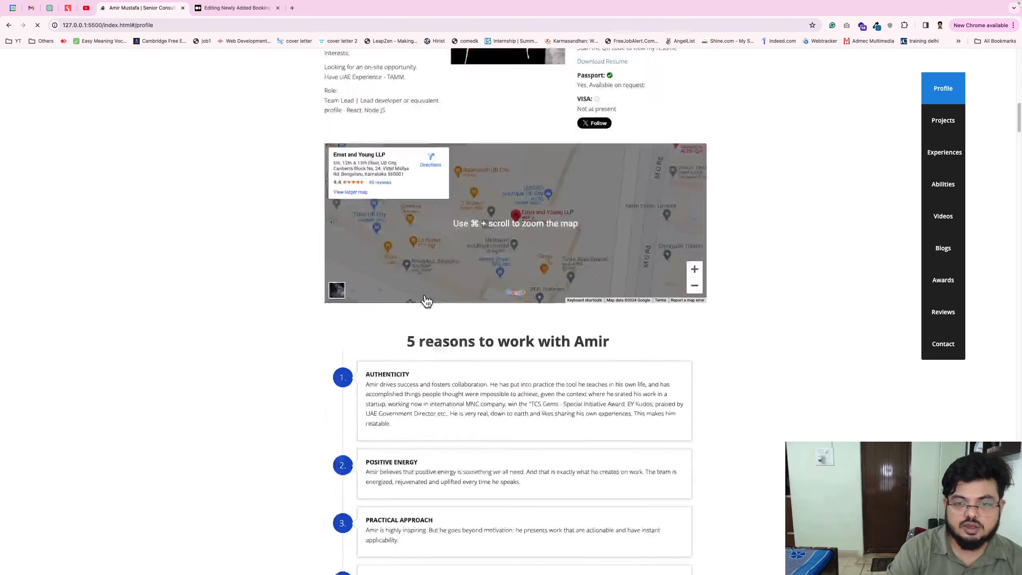
pyautogui.scroll(4, 426, 300)
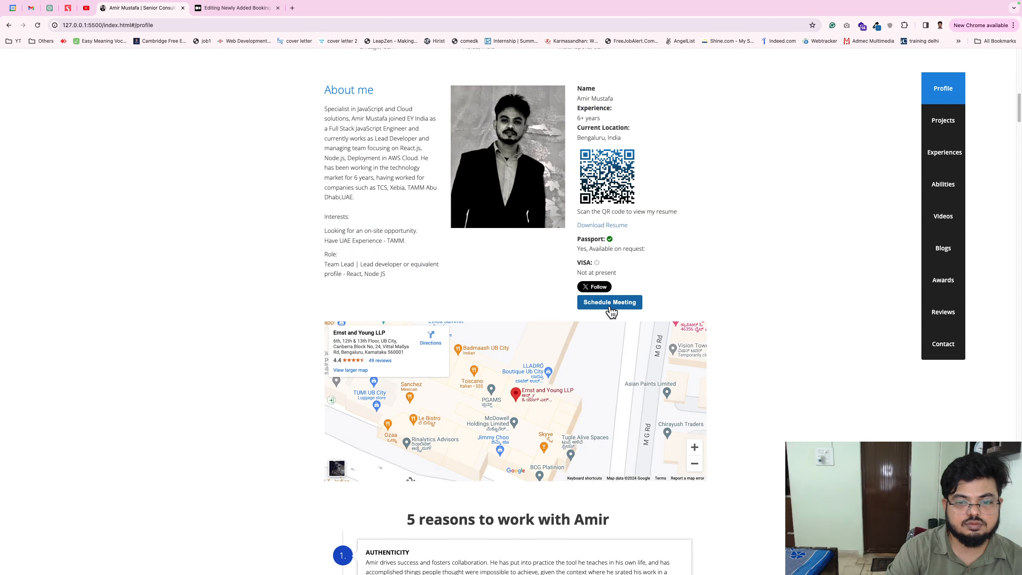
pyautogui.click(608, 310)
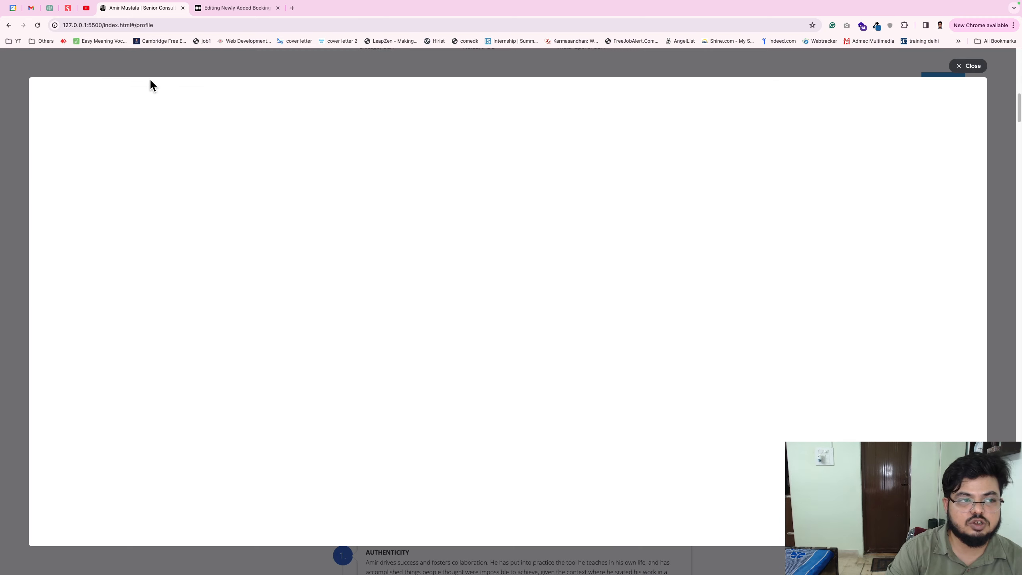
# Check the week of April 21 in the personal Google Calendar, return to the portfolio's booking page and view its slots through May 13
pyautogui.click(12, 8)
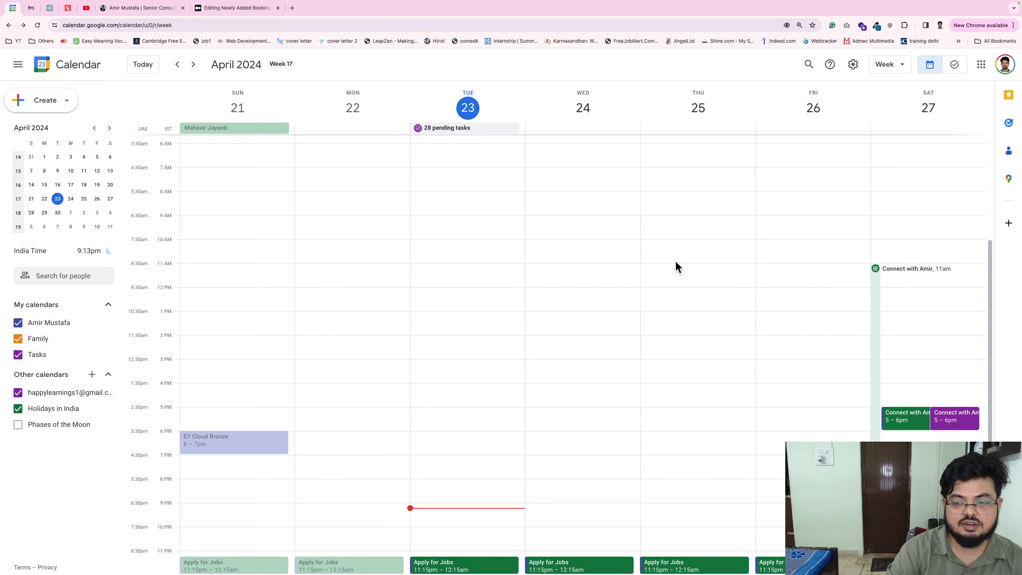
pyautogui.click(141, 8)
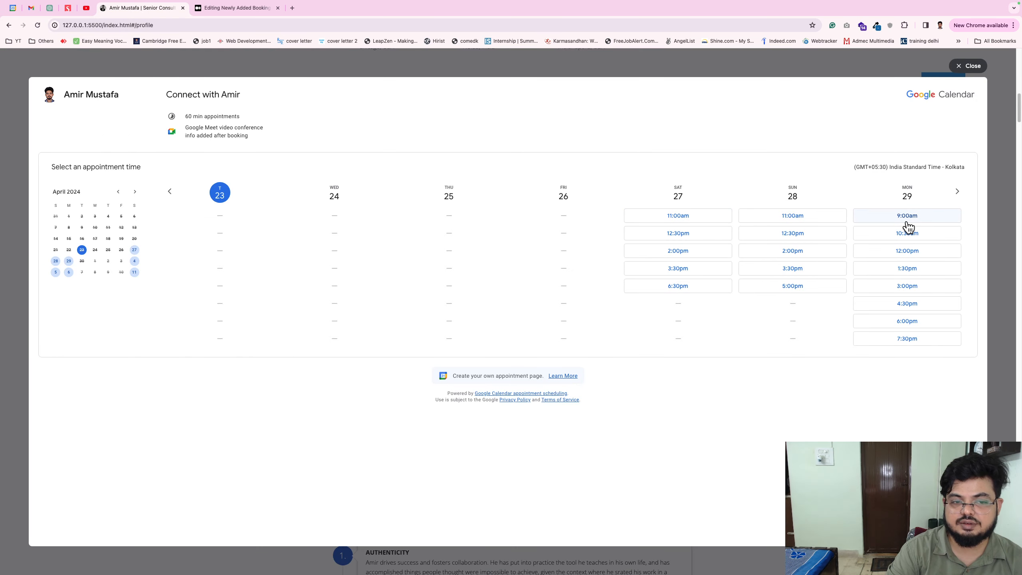
pyautogui.click(959, 193)
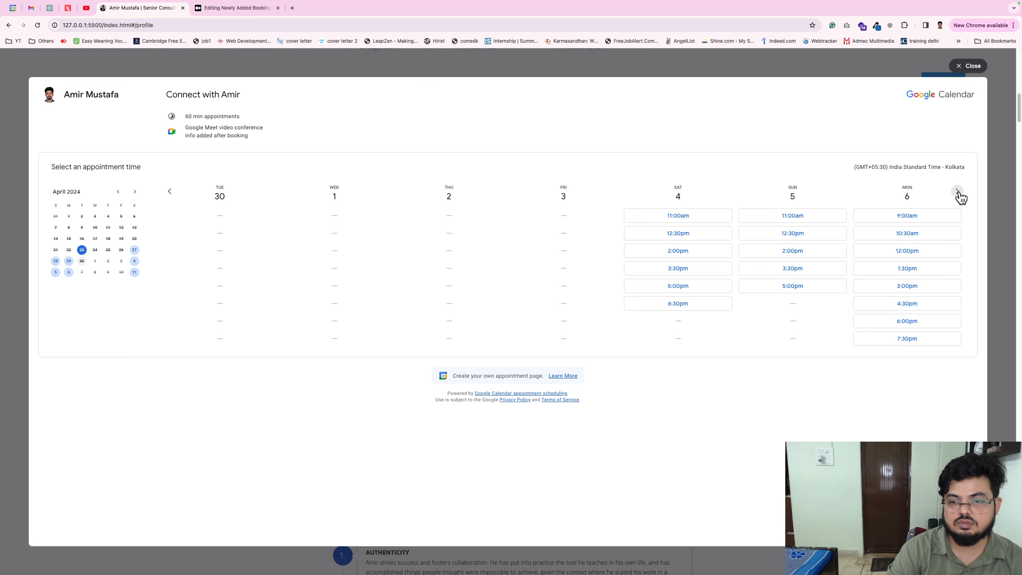
pyautogui.click(958, 193)
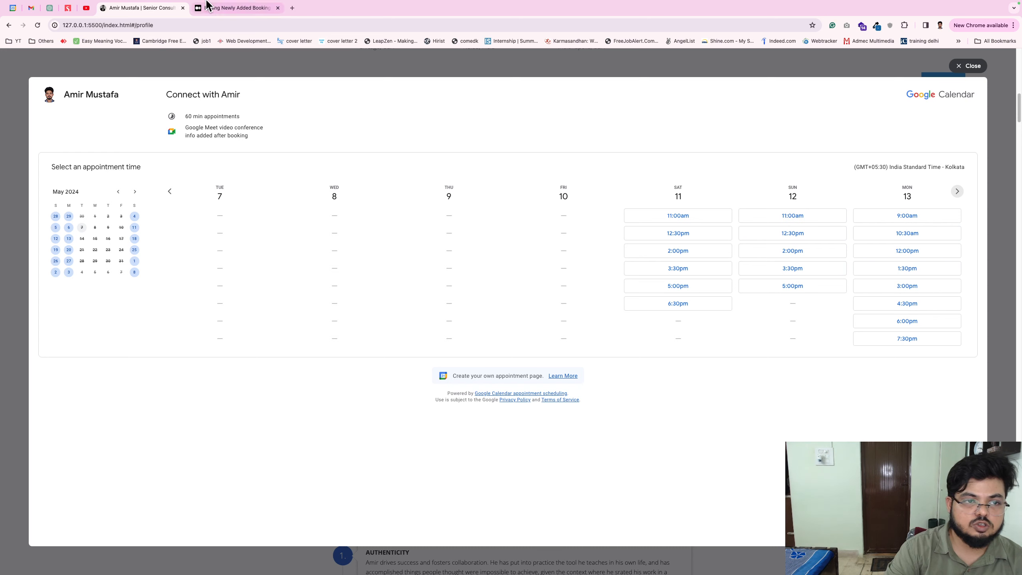
# Review the "Sharing Appointment Meeting" section of the Medium draft, covering the invite link and website embed methods
pyautogui.click(227, 9)
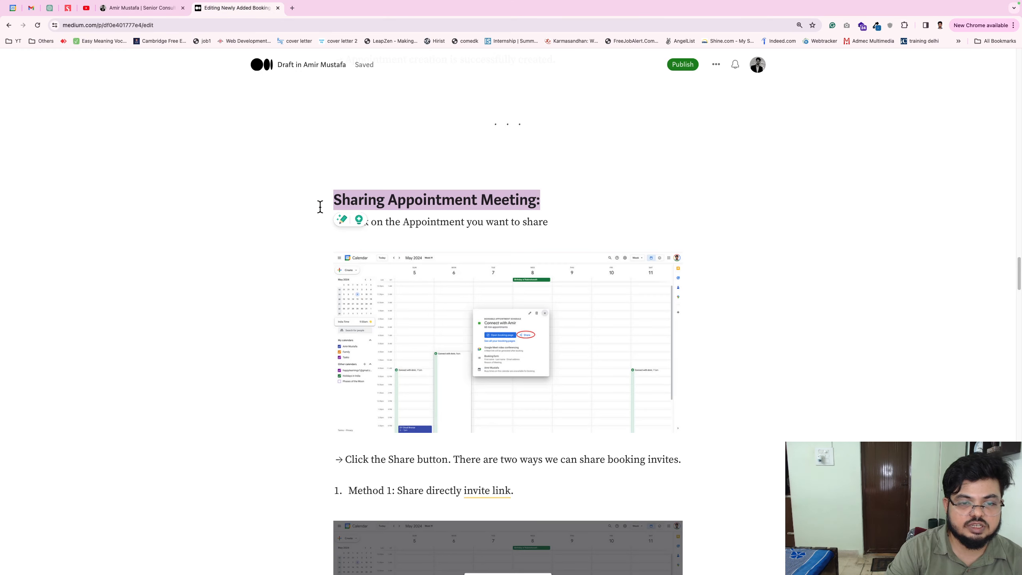
pyautogui.moveTo(334, 199); pyautogui.dragTo(545, 201)
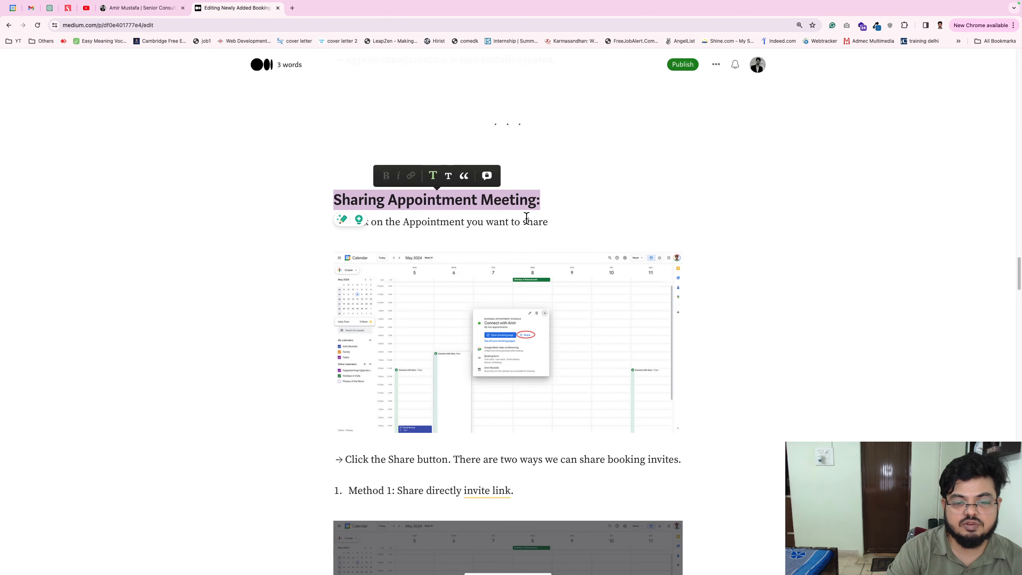
pyautogui.click(485, 269)
pyautogui.scroll(-4, 485, 269)
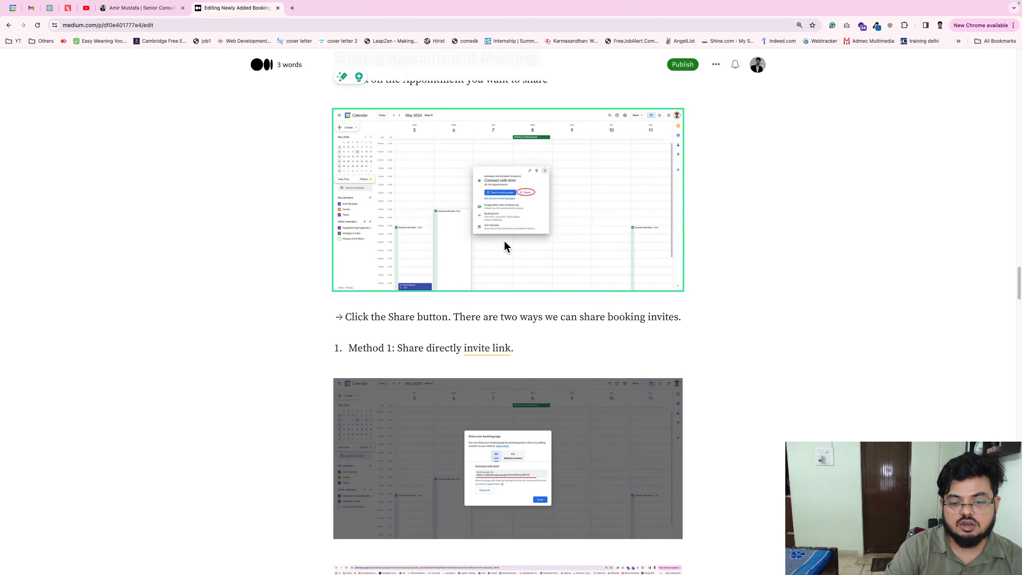
pyautogui.scroll(-3, 506, 244)
pyautogui.scroll(3, 506, 246)
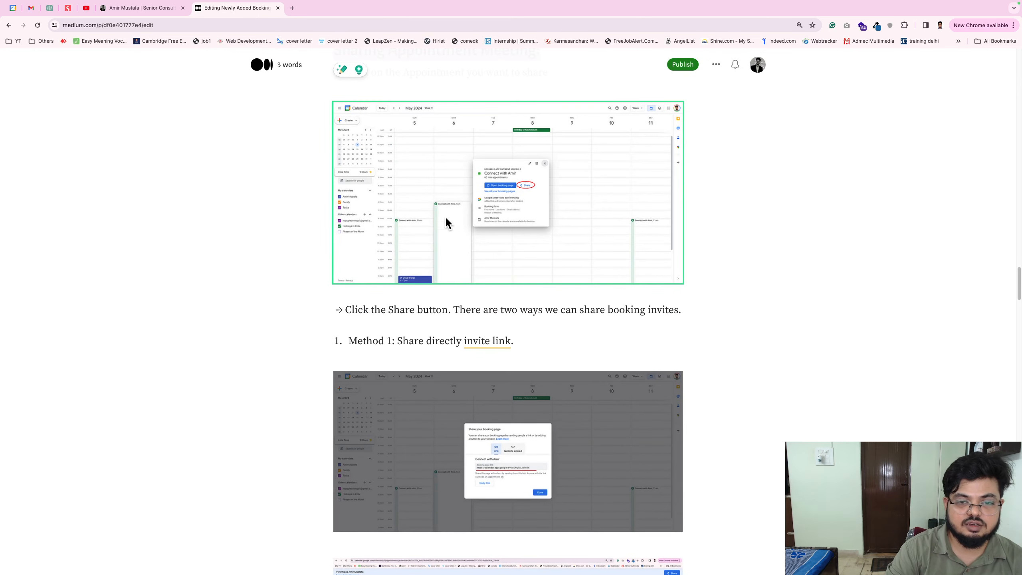
pyautogui.scroll(-6, 497, 238)
pyautogui.scroll(-9, 520, 242)
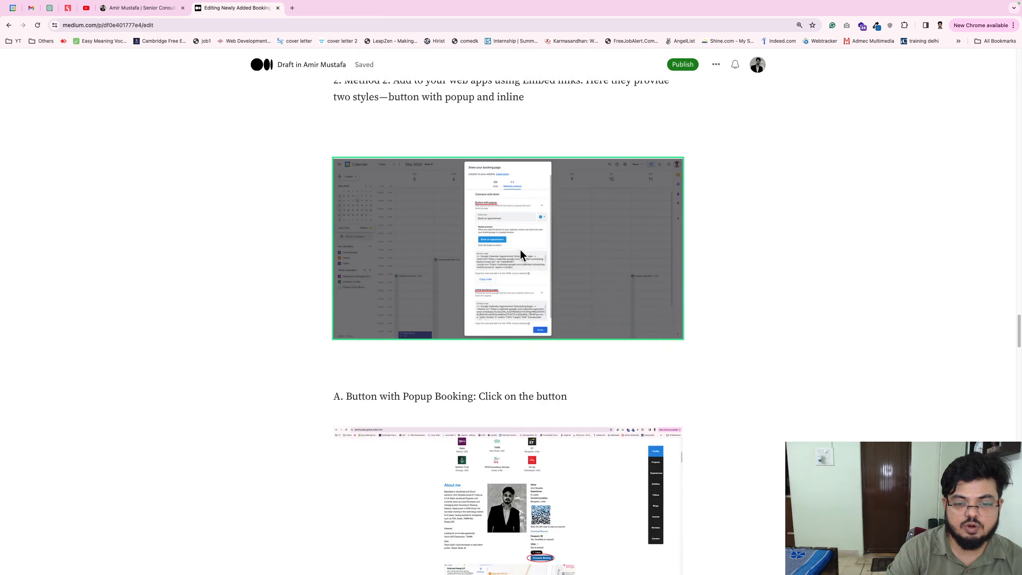
# Review the draft's inline booking part and "Other user Booking to our calendar" section, and check the current week in the personal Google Calendar
pyautogui.scroll(-8, 521, 255)
pyautogui.scroll(-15, 508, 254)
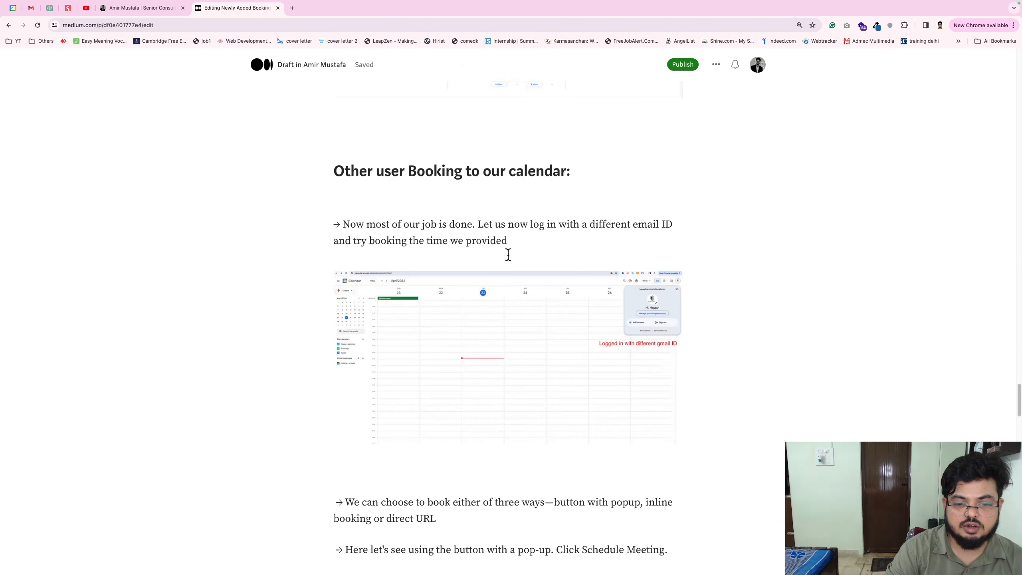
pyautogui.scroll(5, 480, 261)
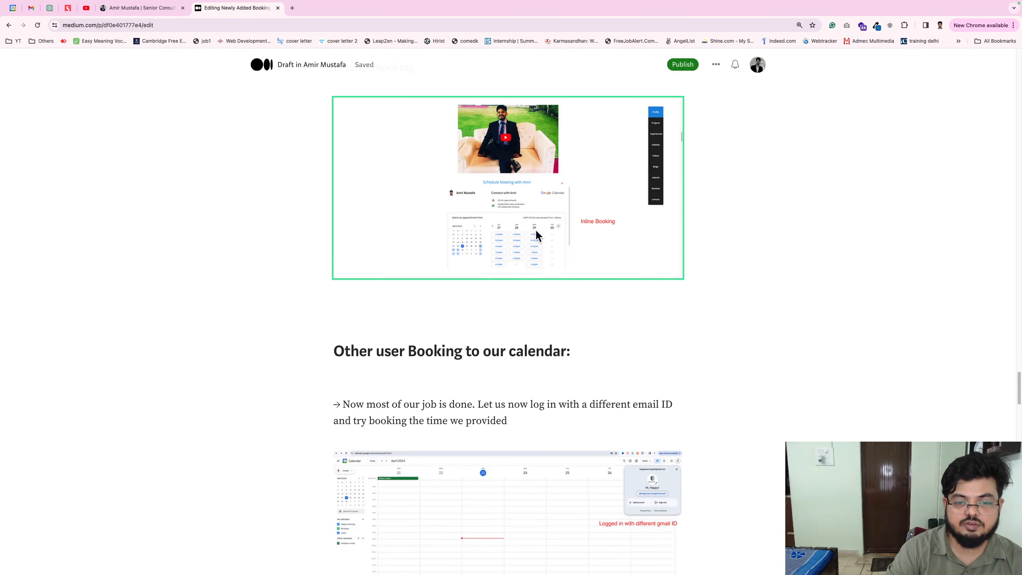
pyautogui.scroll(-6, 535, 262)
pyautogui.scroll(4, 531, 282)
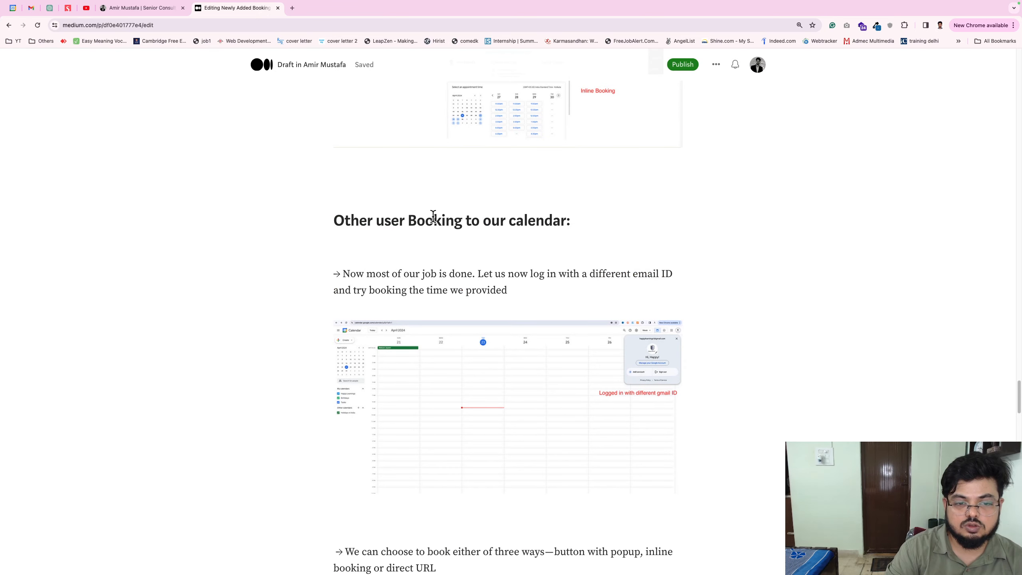
pyautogui.moveTo(330, 221); pyautogui.dragTo(572, 224)
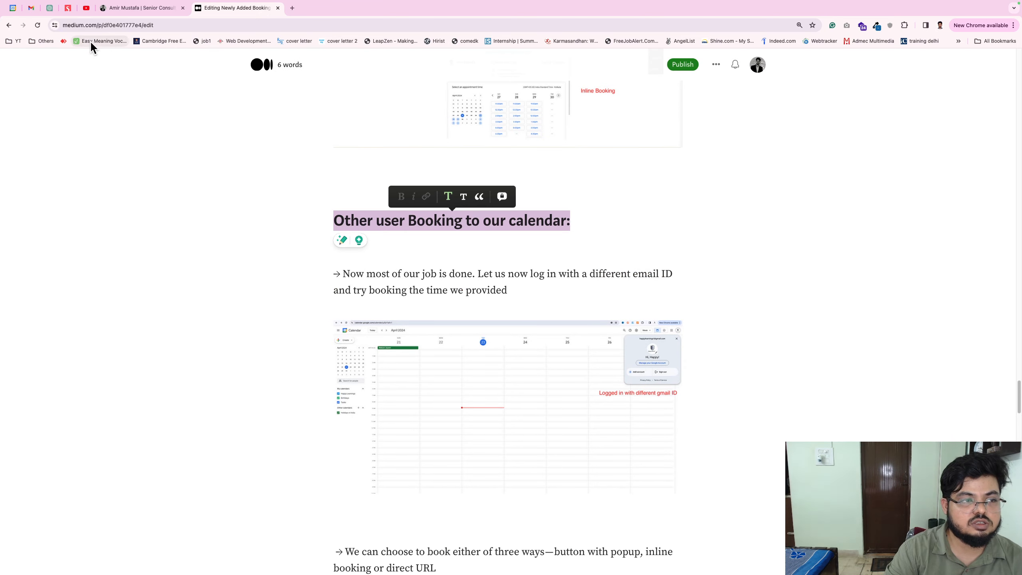
pyautogui.click(13, 8)
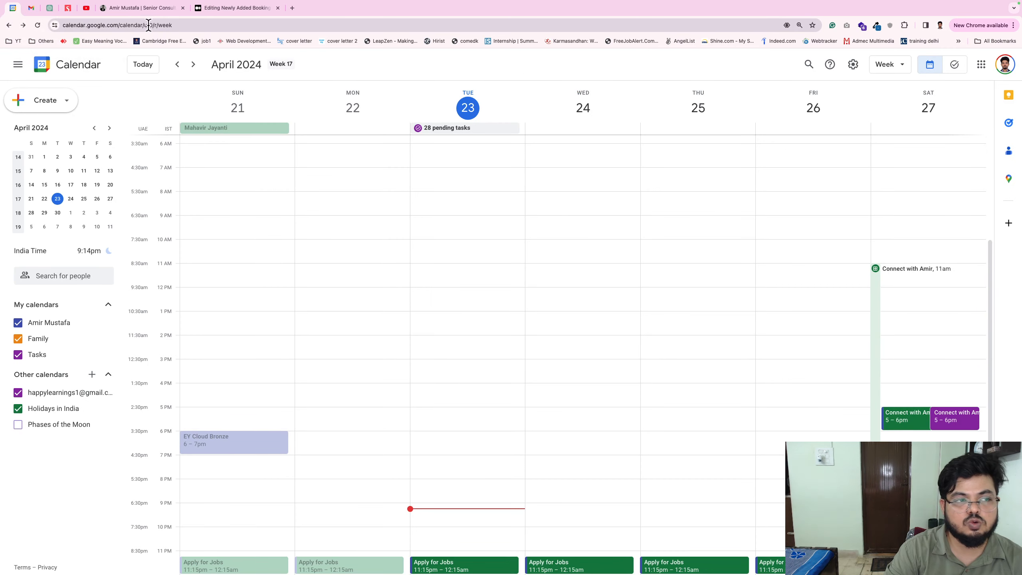
# Copy the address of the locally served portfolio site, 127.0.0.1:5500/index.html#/profile
pyautogui.click(113, 15)
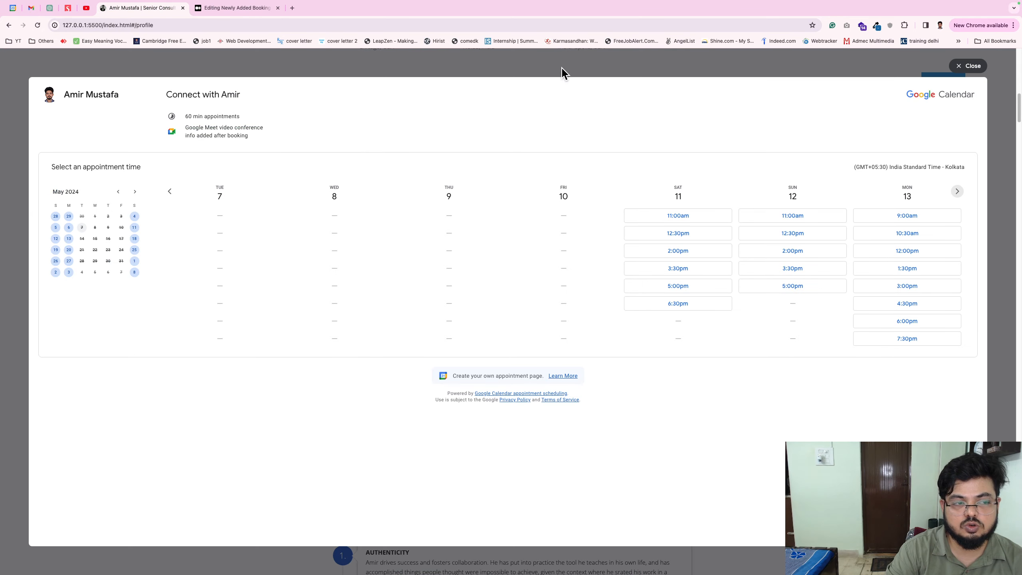
pyautogui.click(331, 25)
pyautogui.press('super+c')
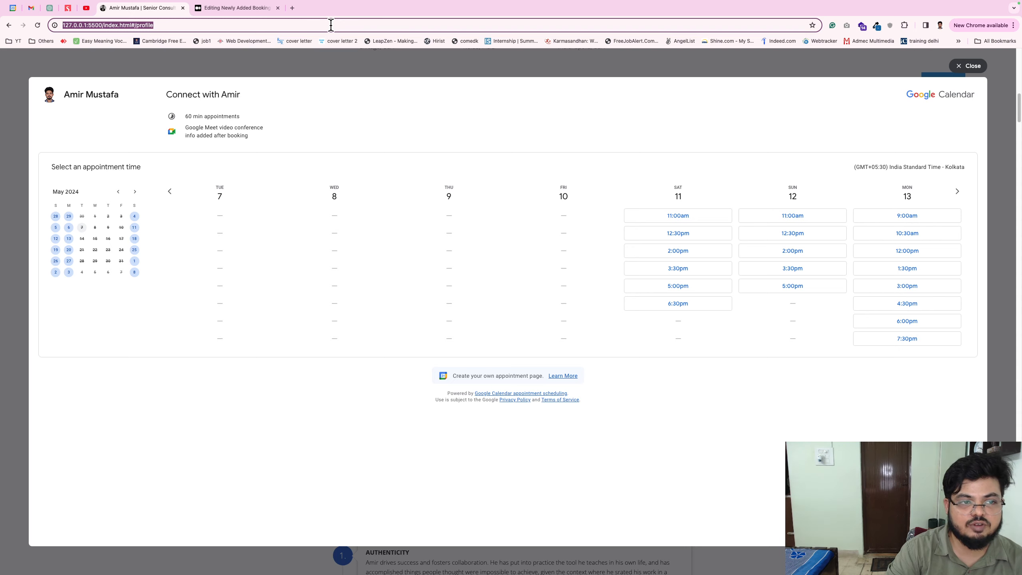
# Switch to the YouTube Chrome profile and close its Google Calendar tab and the two booking page tabs
pyautogui.click(939, 25)
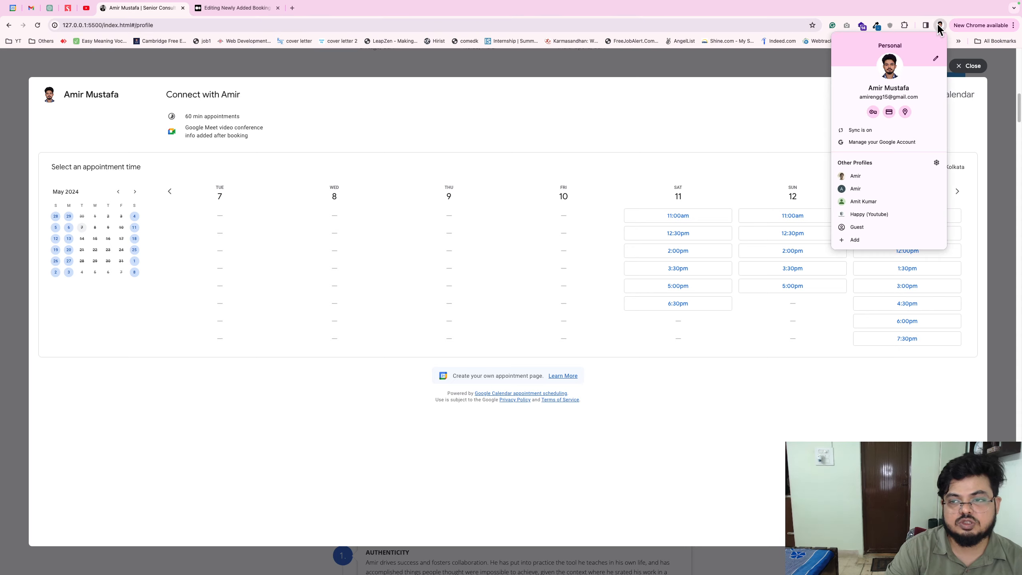
pyautogui.click(881, 213)
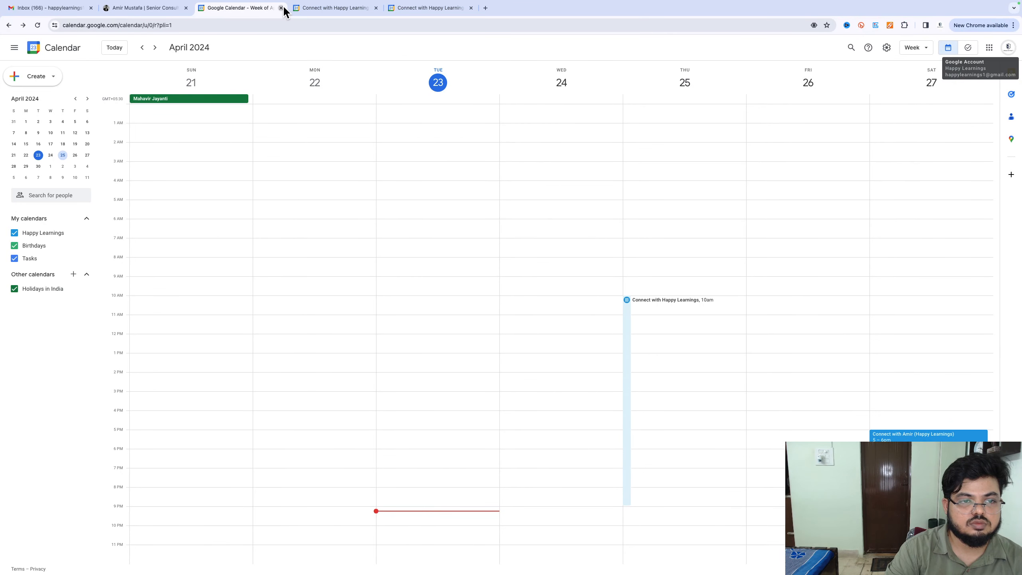
pyautogui.click(280, 8)
pyautogui.click(280, 8)
pyautogui.click(280, 7)
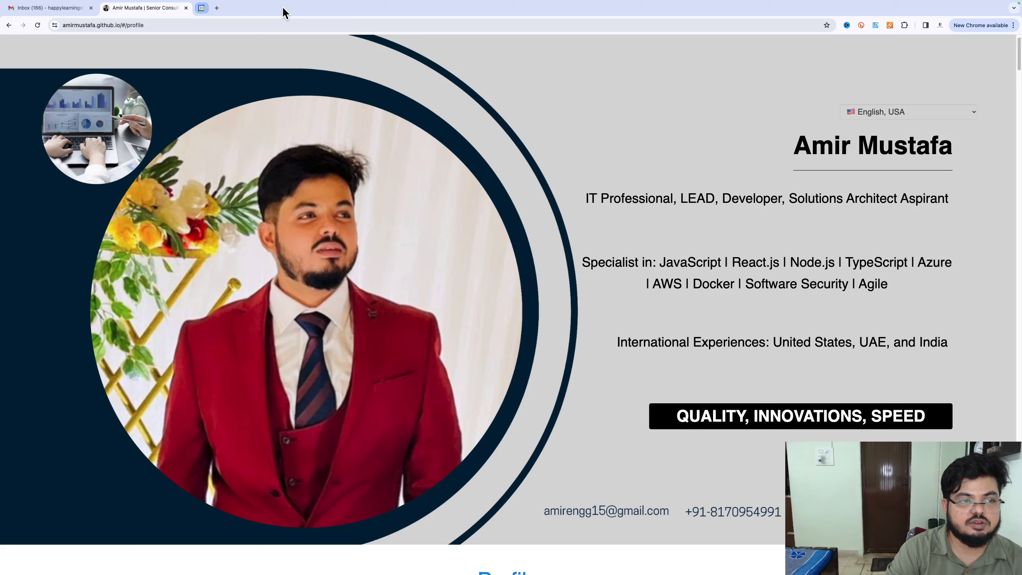
# Try opening the portfolio from the copied local address, and go back to its published github.io version
pyautogui.click(166, 21)
pyautogui.press('super+a')
pyautogui.press('super+v')
pyautogui.press('Return')
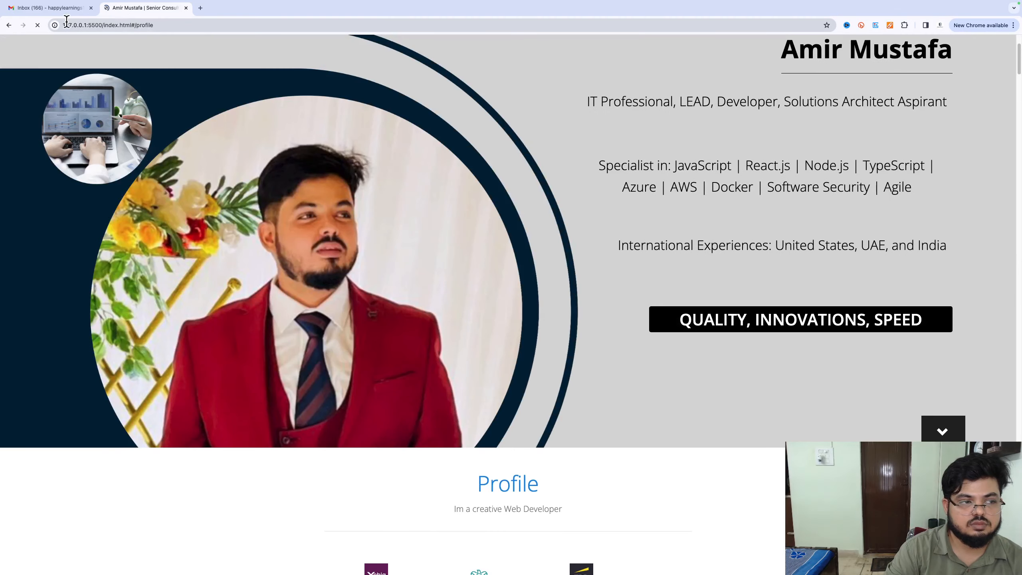
pyautogui.click(8, 25)
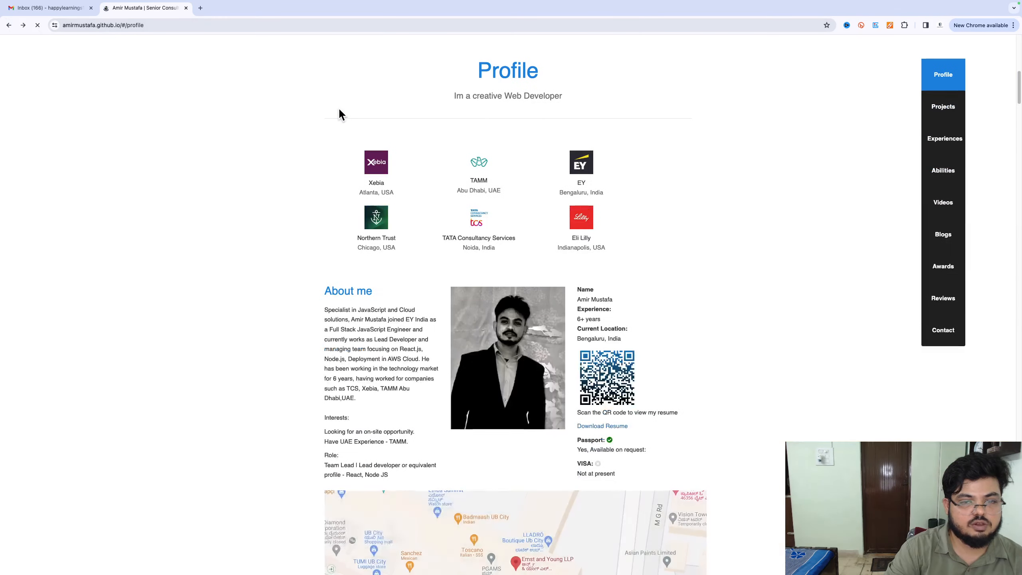
# Open the Schedule Meeting booking page from the About me section of the published portfolio site
pyautogui.scroll(-2, 498, 233)
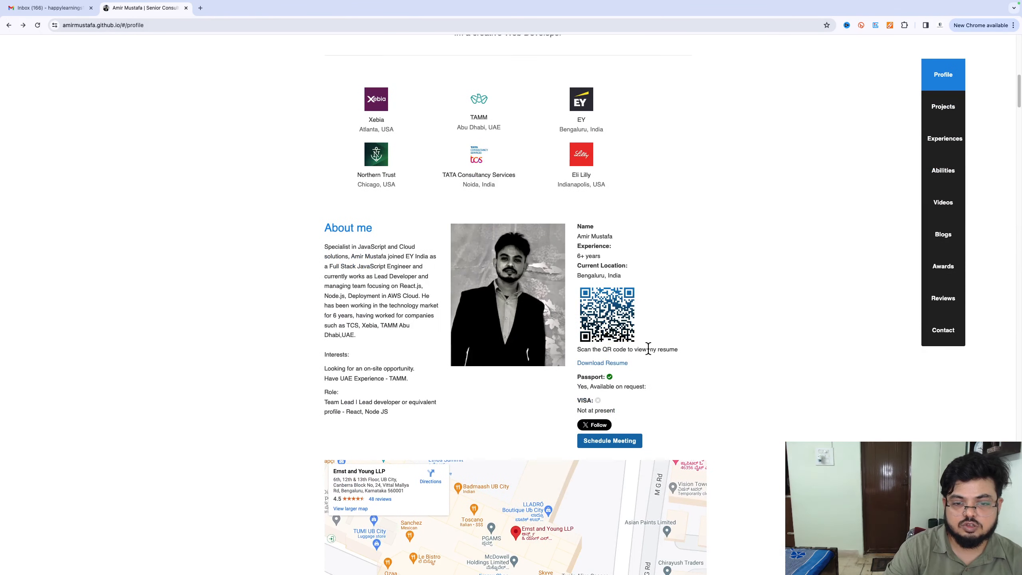
pyautogui.scroll(-1, 681, 404)
pyautogui.scroll(5, 844, 155)
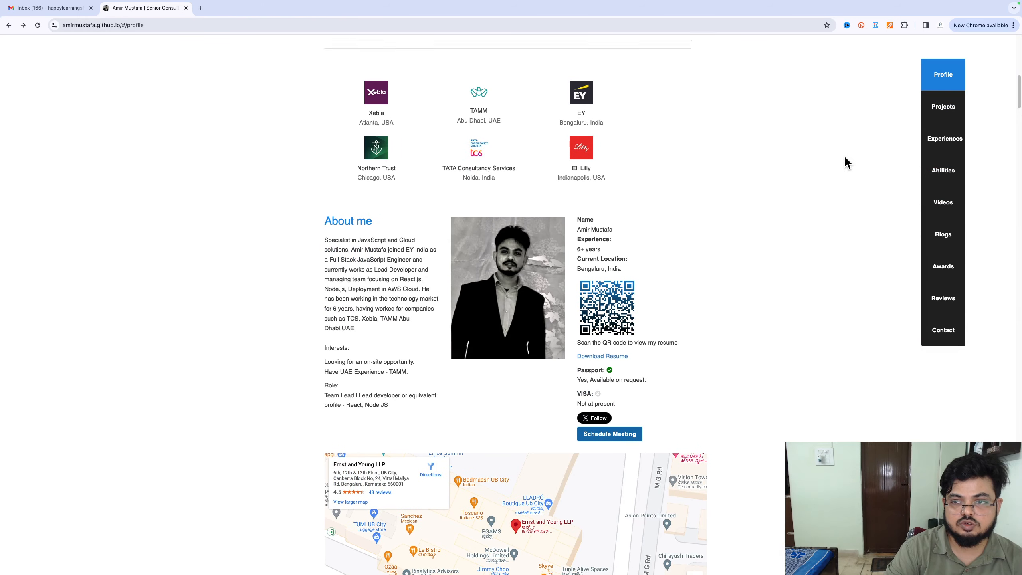
pyautogui.click(941, 25)
pyautogui.click(940, 26)
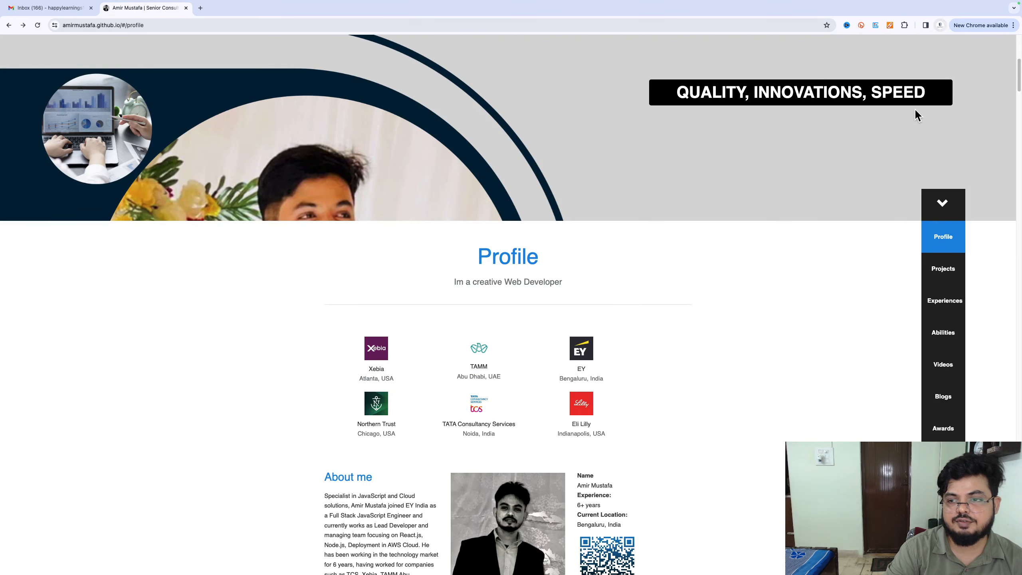
pyautogui.scroll(-5, 768, 261)
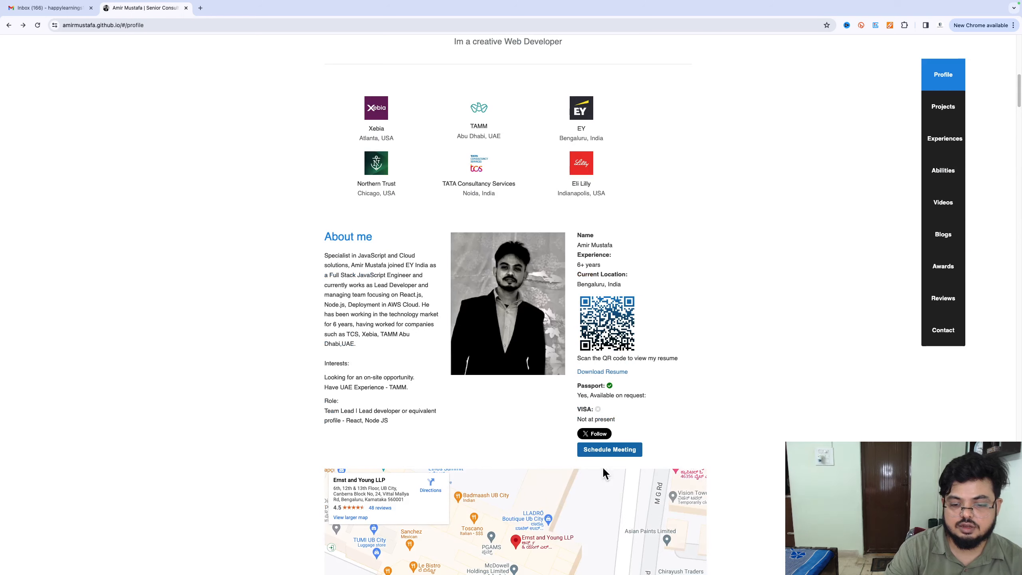
pyautogui.click(618, 449)
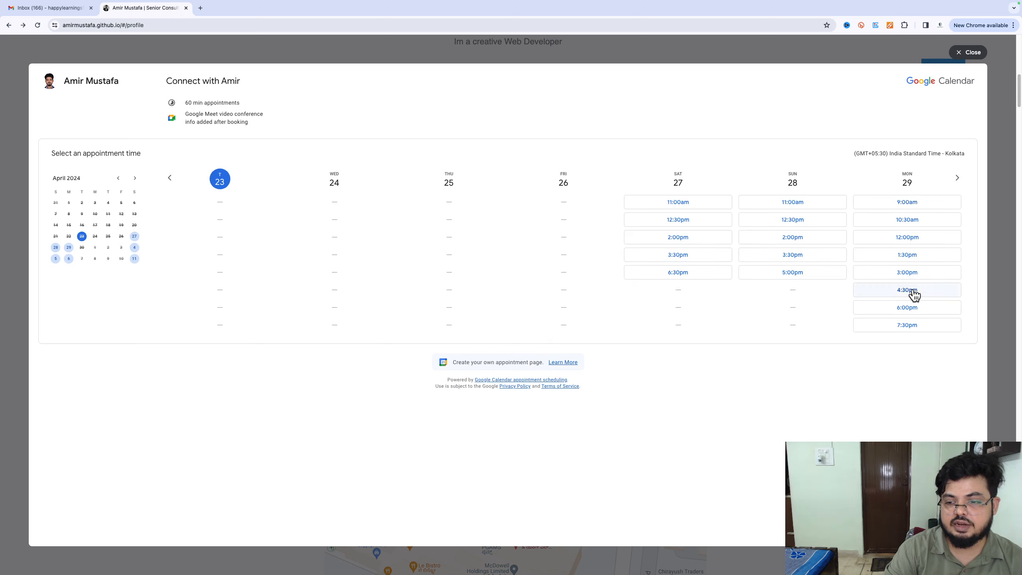
# Book the Monday, April 29, 7:30pm appointment with the prefilled contact details and "Testing" as the reason of meeting
pyautogui.click(918, 331)
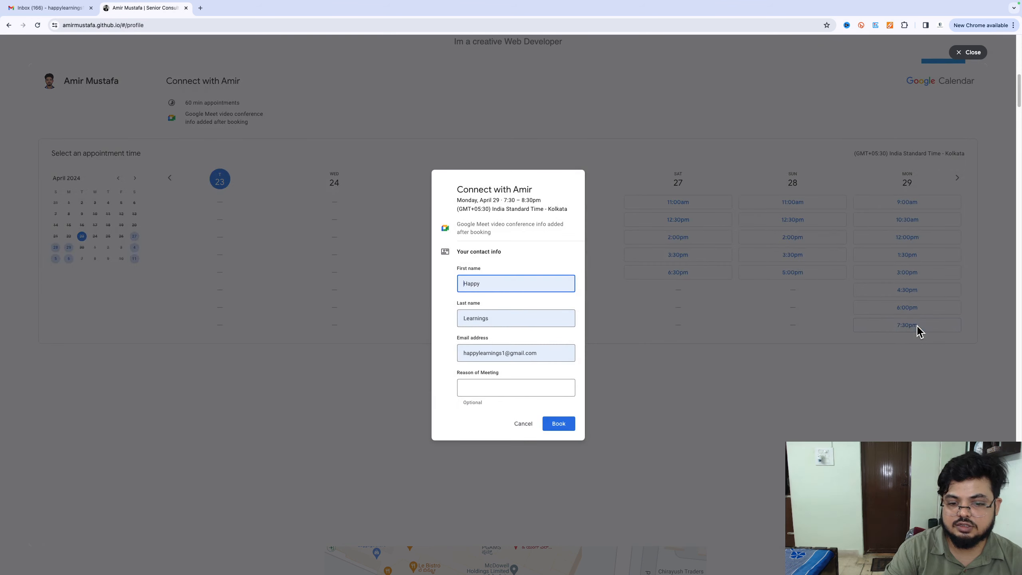
pyautogui.click(500, 348)
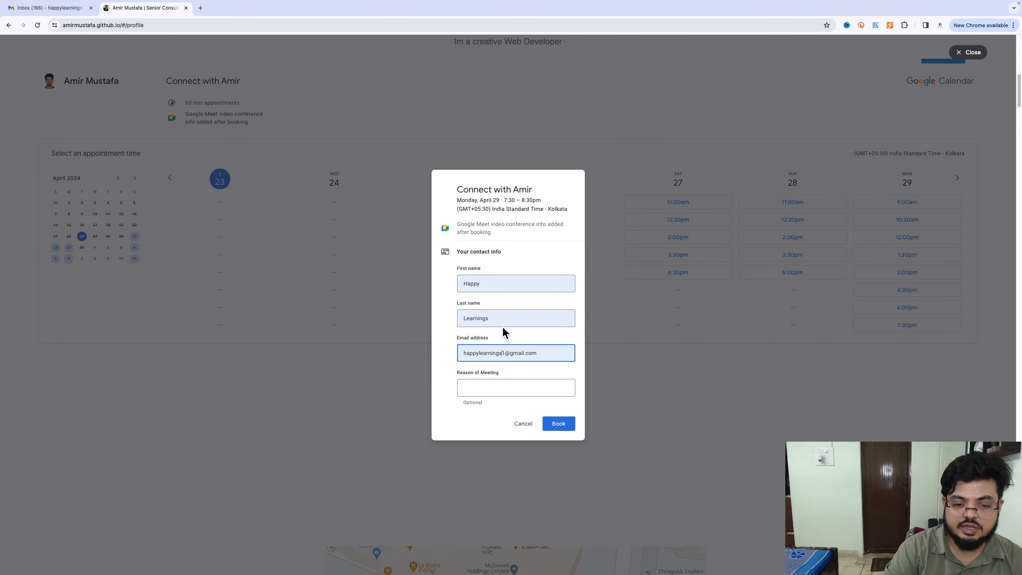
pyautogui.click(501, 322)
pyautogui.click(500, 287)
pyautogui.moveTo(502, 354); pyautogui.dragTo(502, 344)
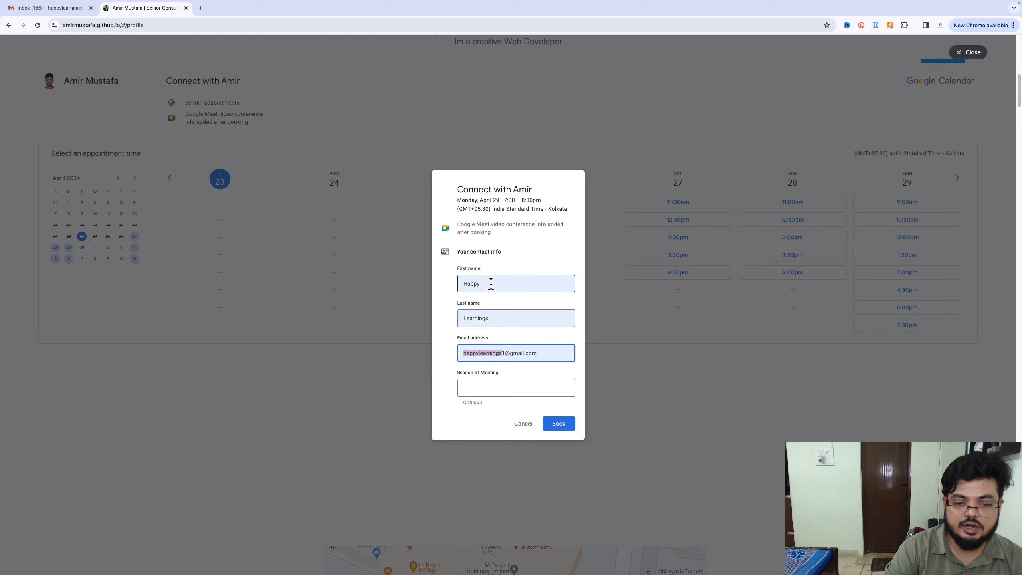
pyautogui.click(502, 389)
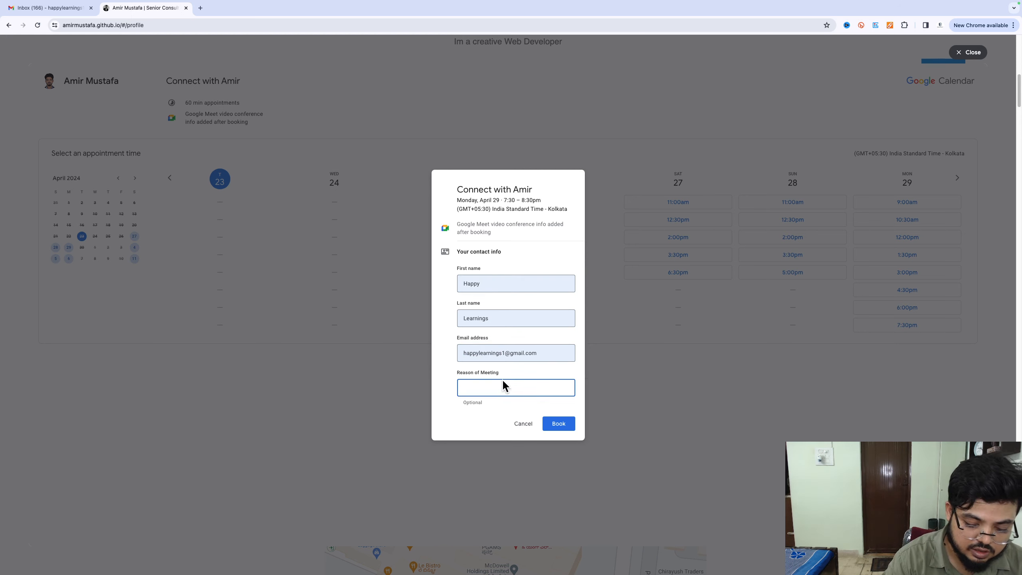
pyautogui.write('Testing')
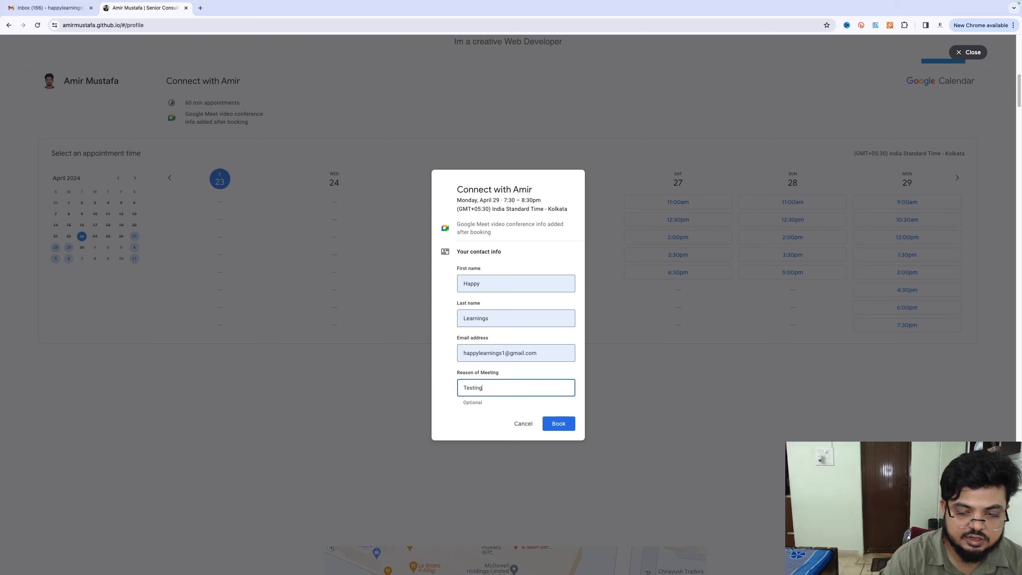
pyautogui.click(556, 427)
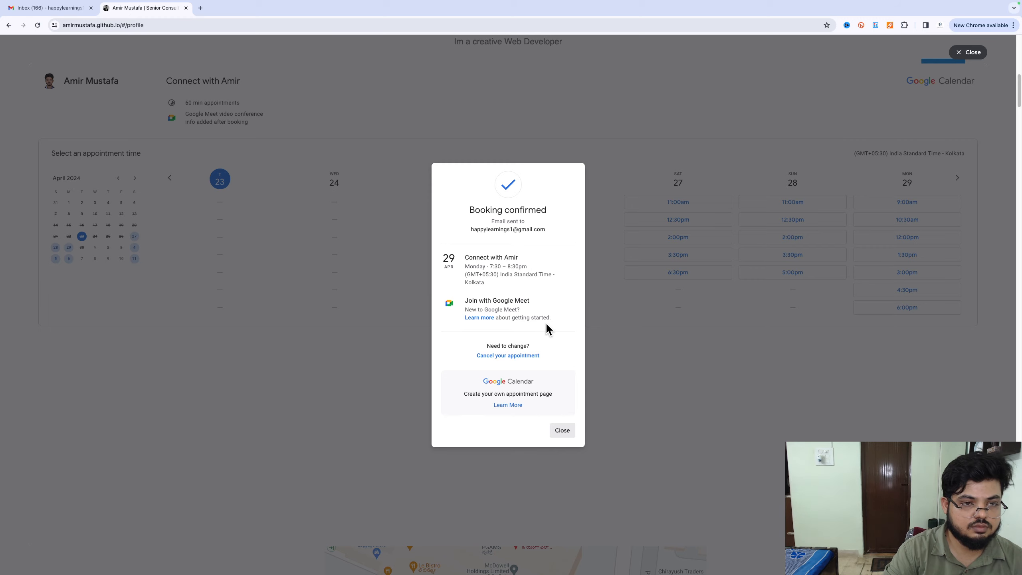
# Open the April 29 appointment-booked email in the YouTube profile's Gmail, and the matching email in the personal profile's Gmail
pyautogui.click(69, 7)
pyautogui.click(275, 117)
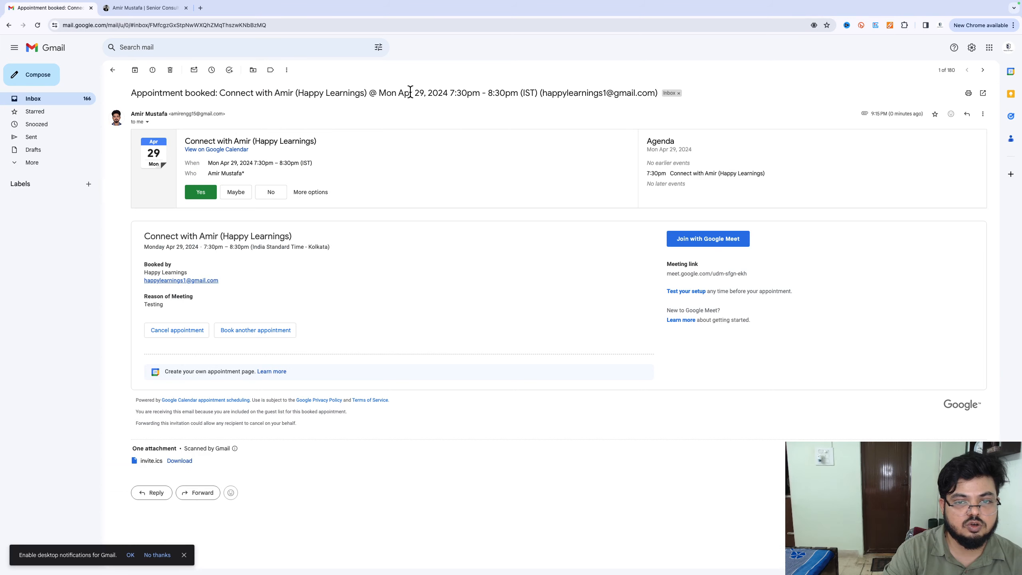
pyautogui.click(940, 25)
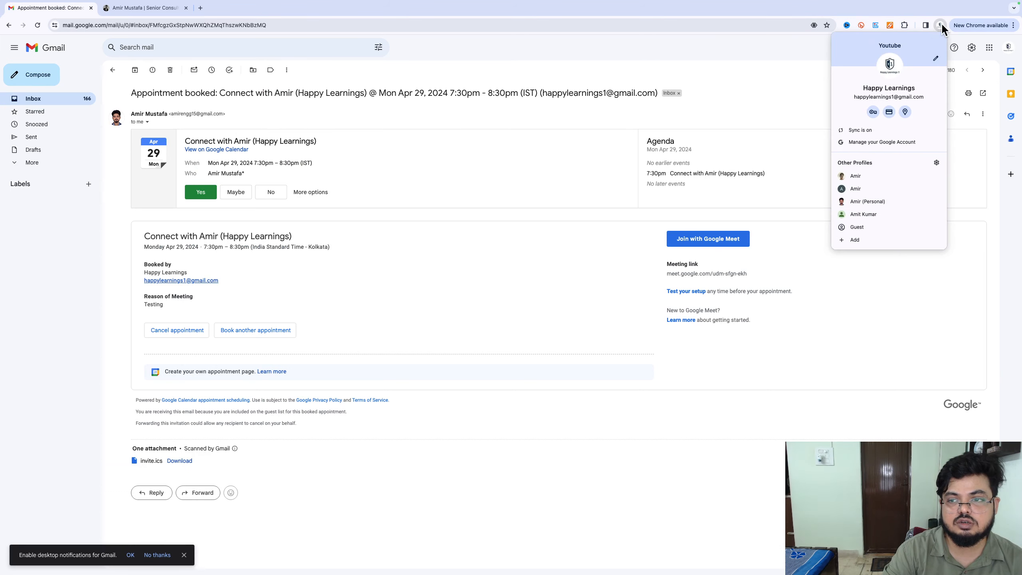
pyautogui.click(860, 188)
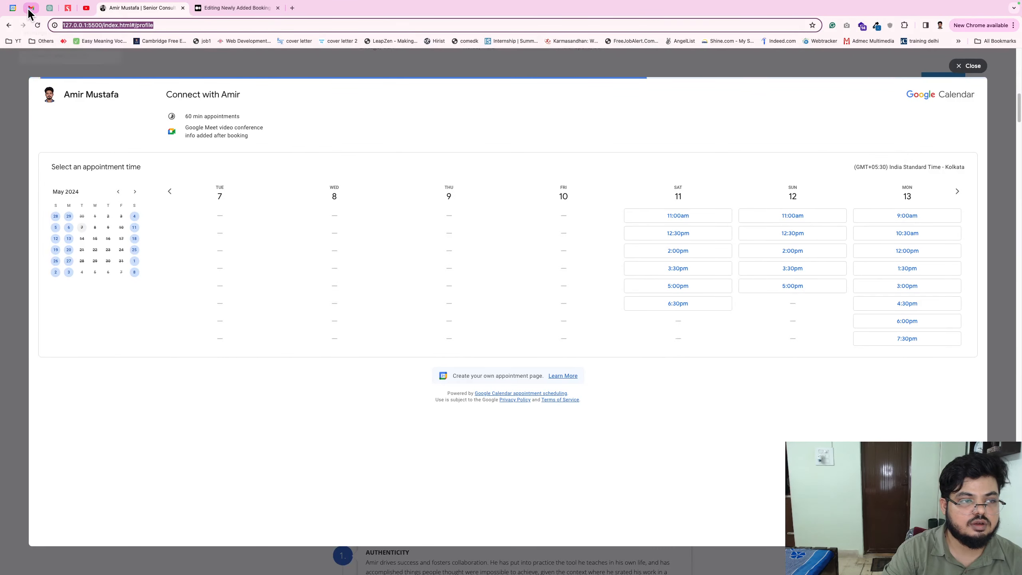
pyautogui.click(31, 7)
pyautogui.click(242, 132)
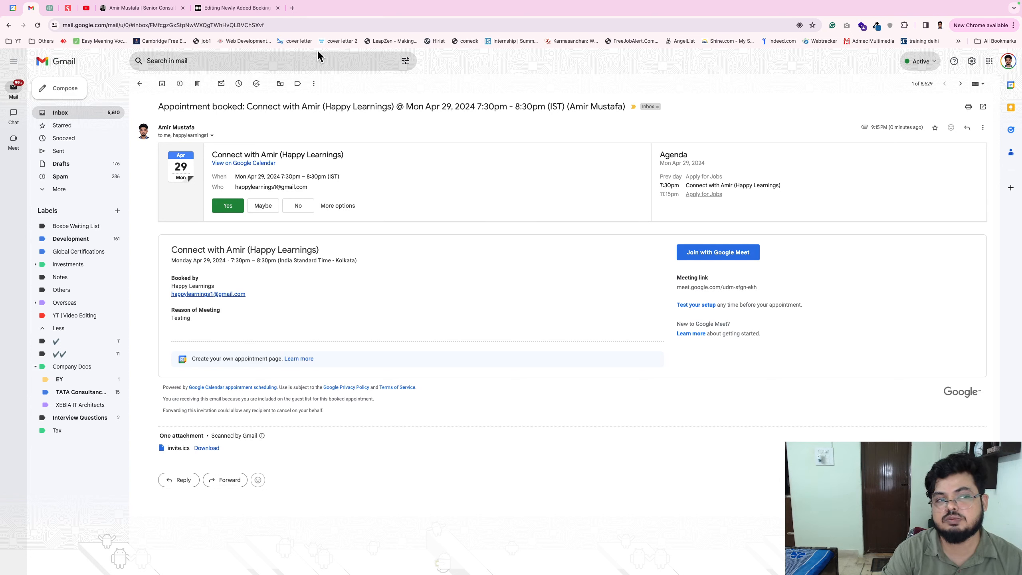
# Return to the locally served portfolio site and close its booking page popup
pyautogui.click(940, 25)
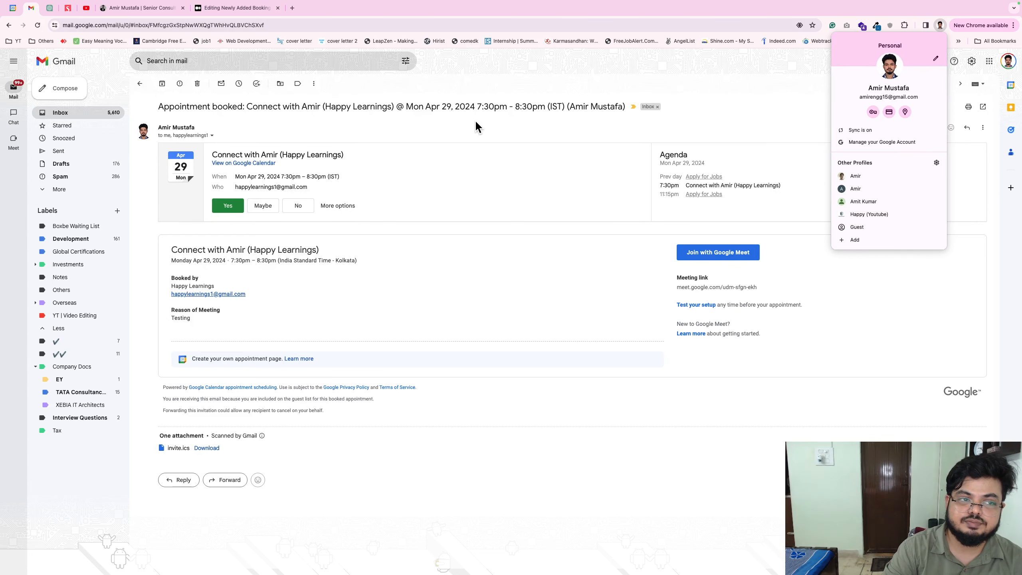
pyautogui.click(139, 8)
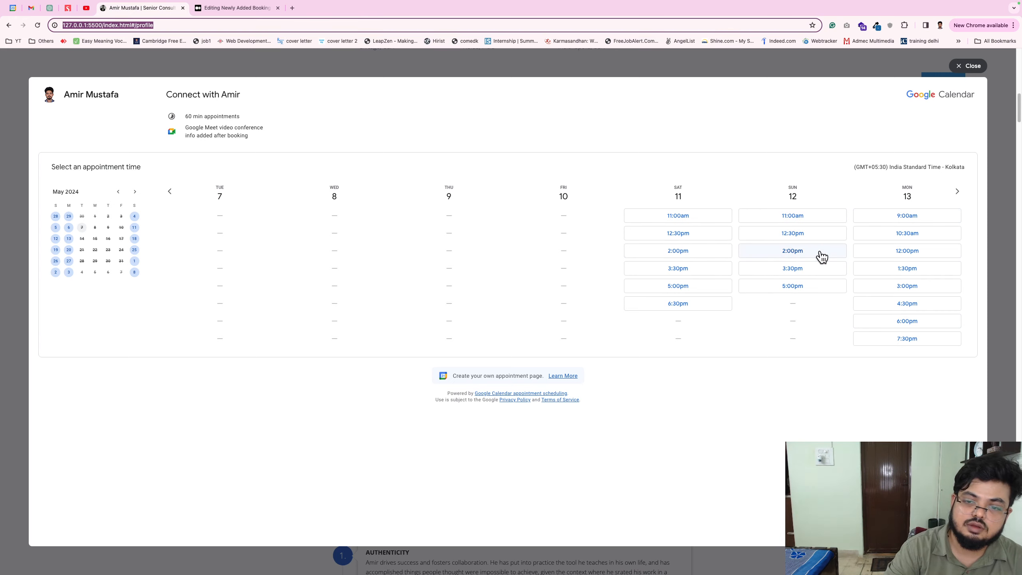
pyautogui.click(962, 68)
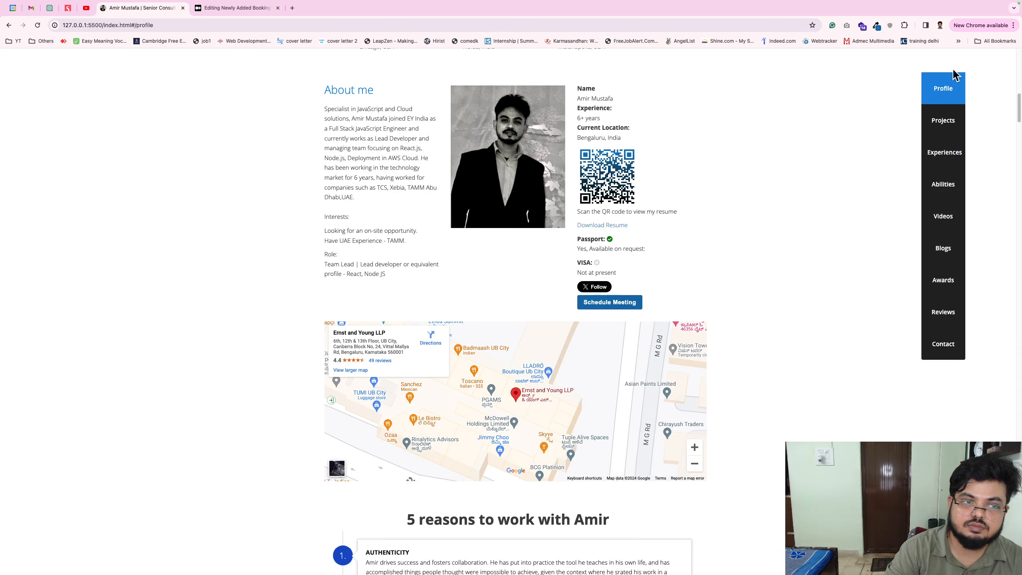
# Look through the Medium draft's remaining screenshots of the booking form, the appointment email and the calendar event
pyautogui.click(246, 12)
pyautogui.scroll(-15, 420, 285)
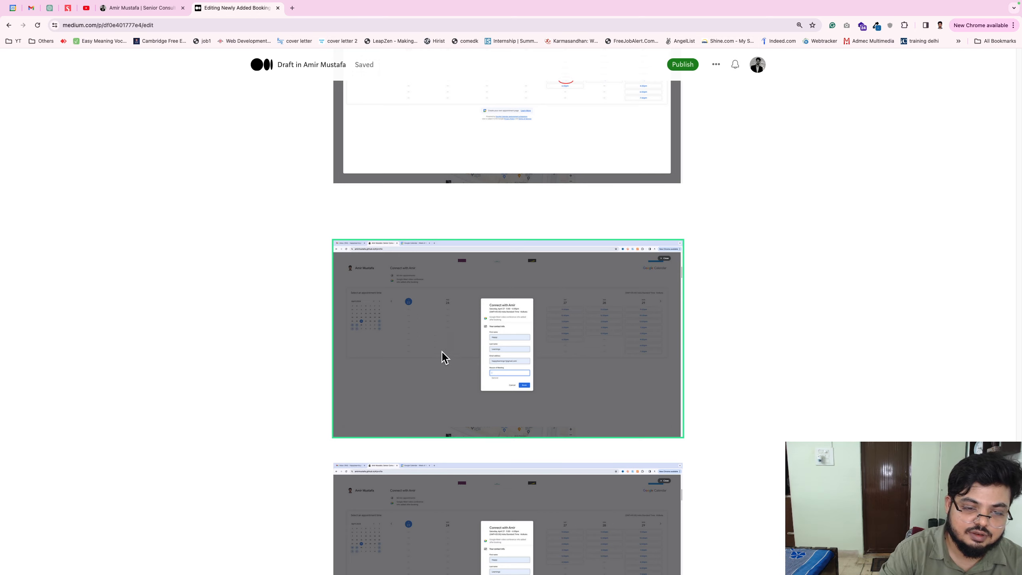
pyautogui.scroll(-15, 455, 367)
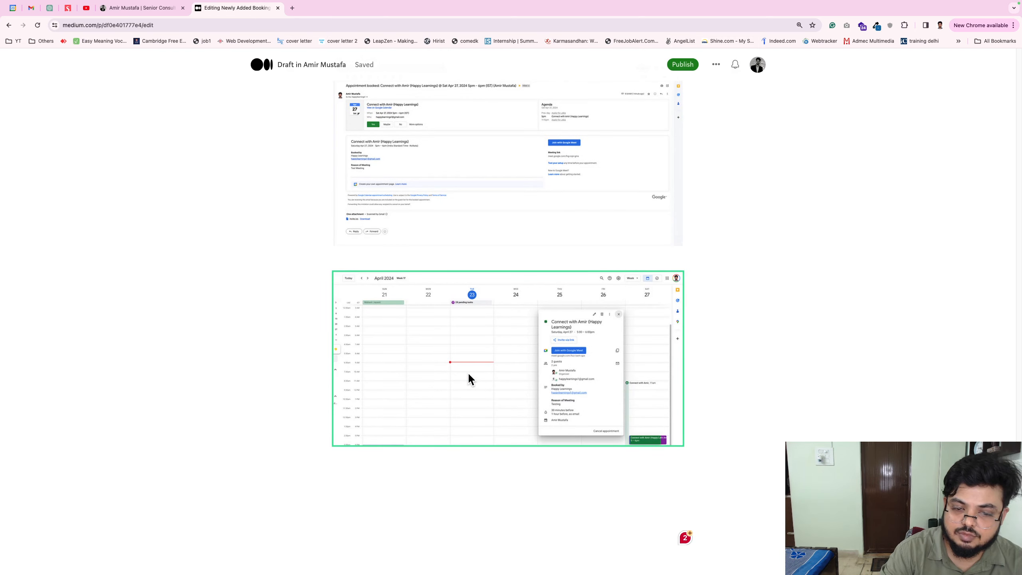